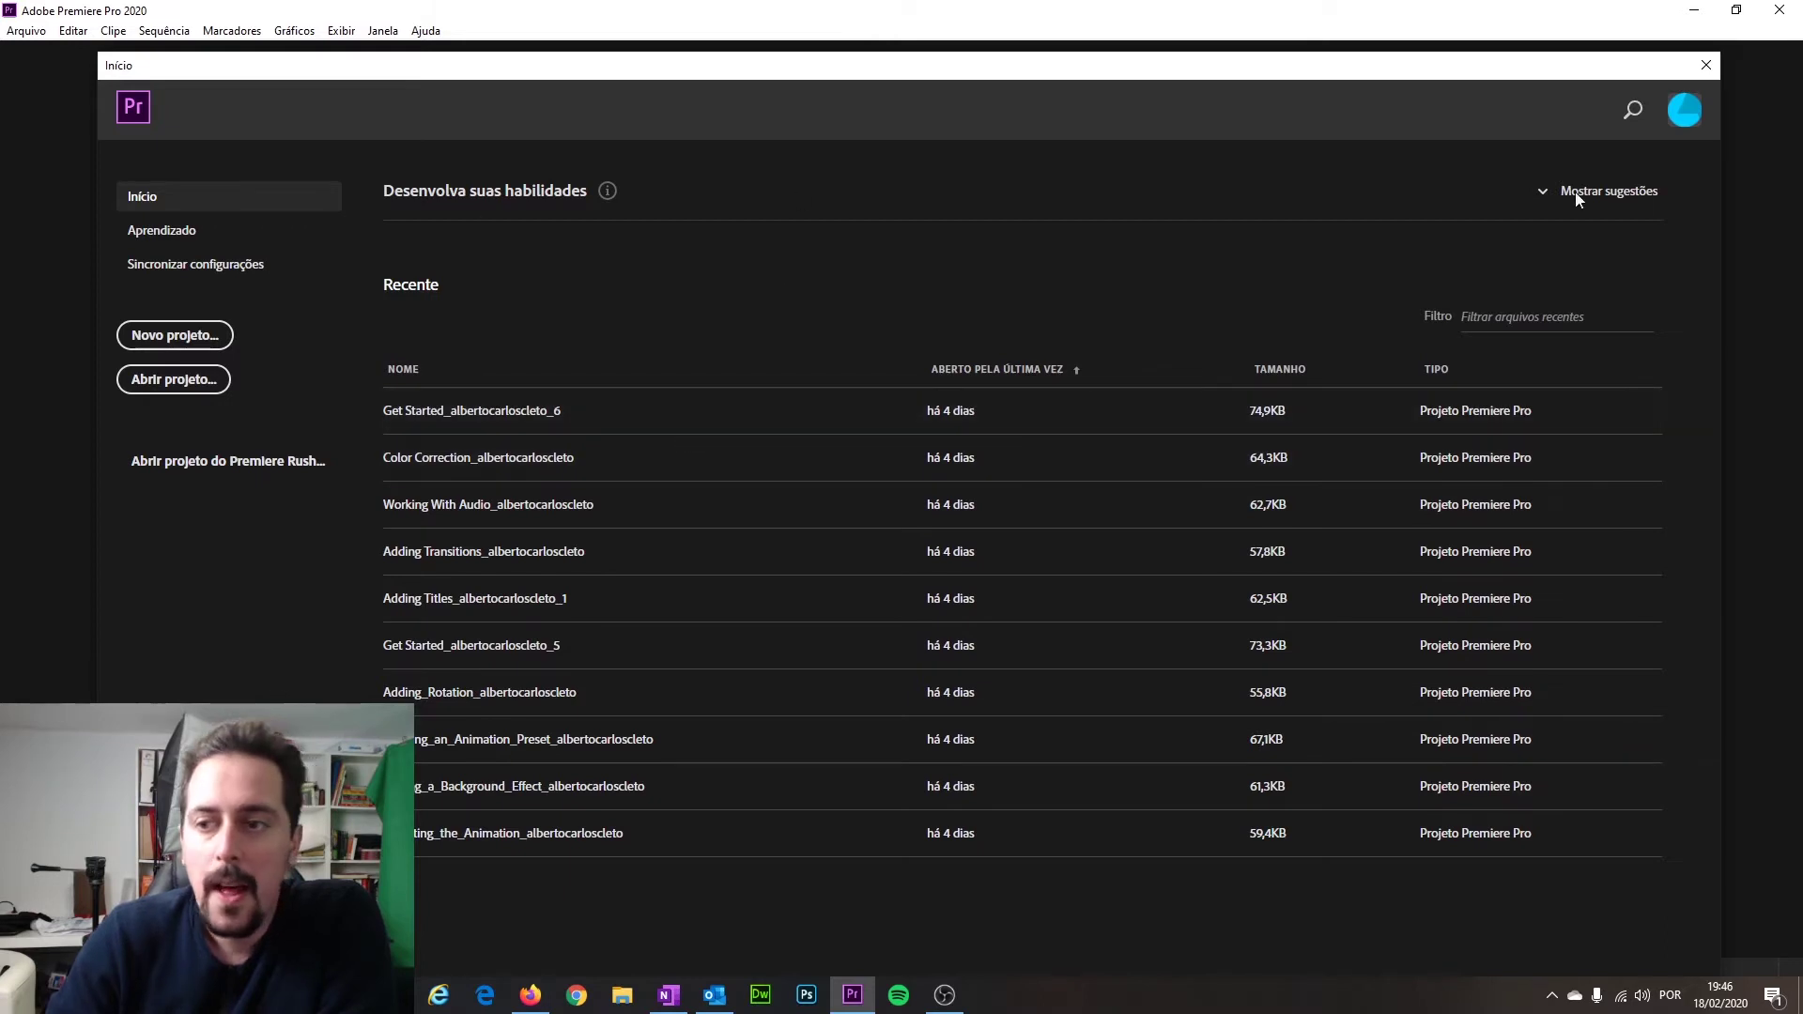
Toggle the start screen's learning suggestions, then begin a new project named Kargavibe.
{"action": "left_click", "coordinate": [1599, 196]}
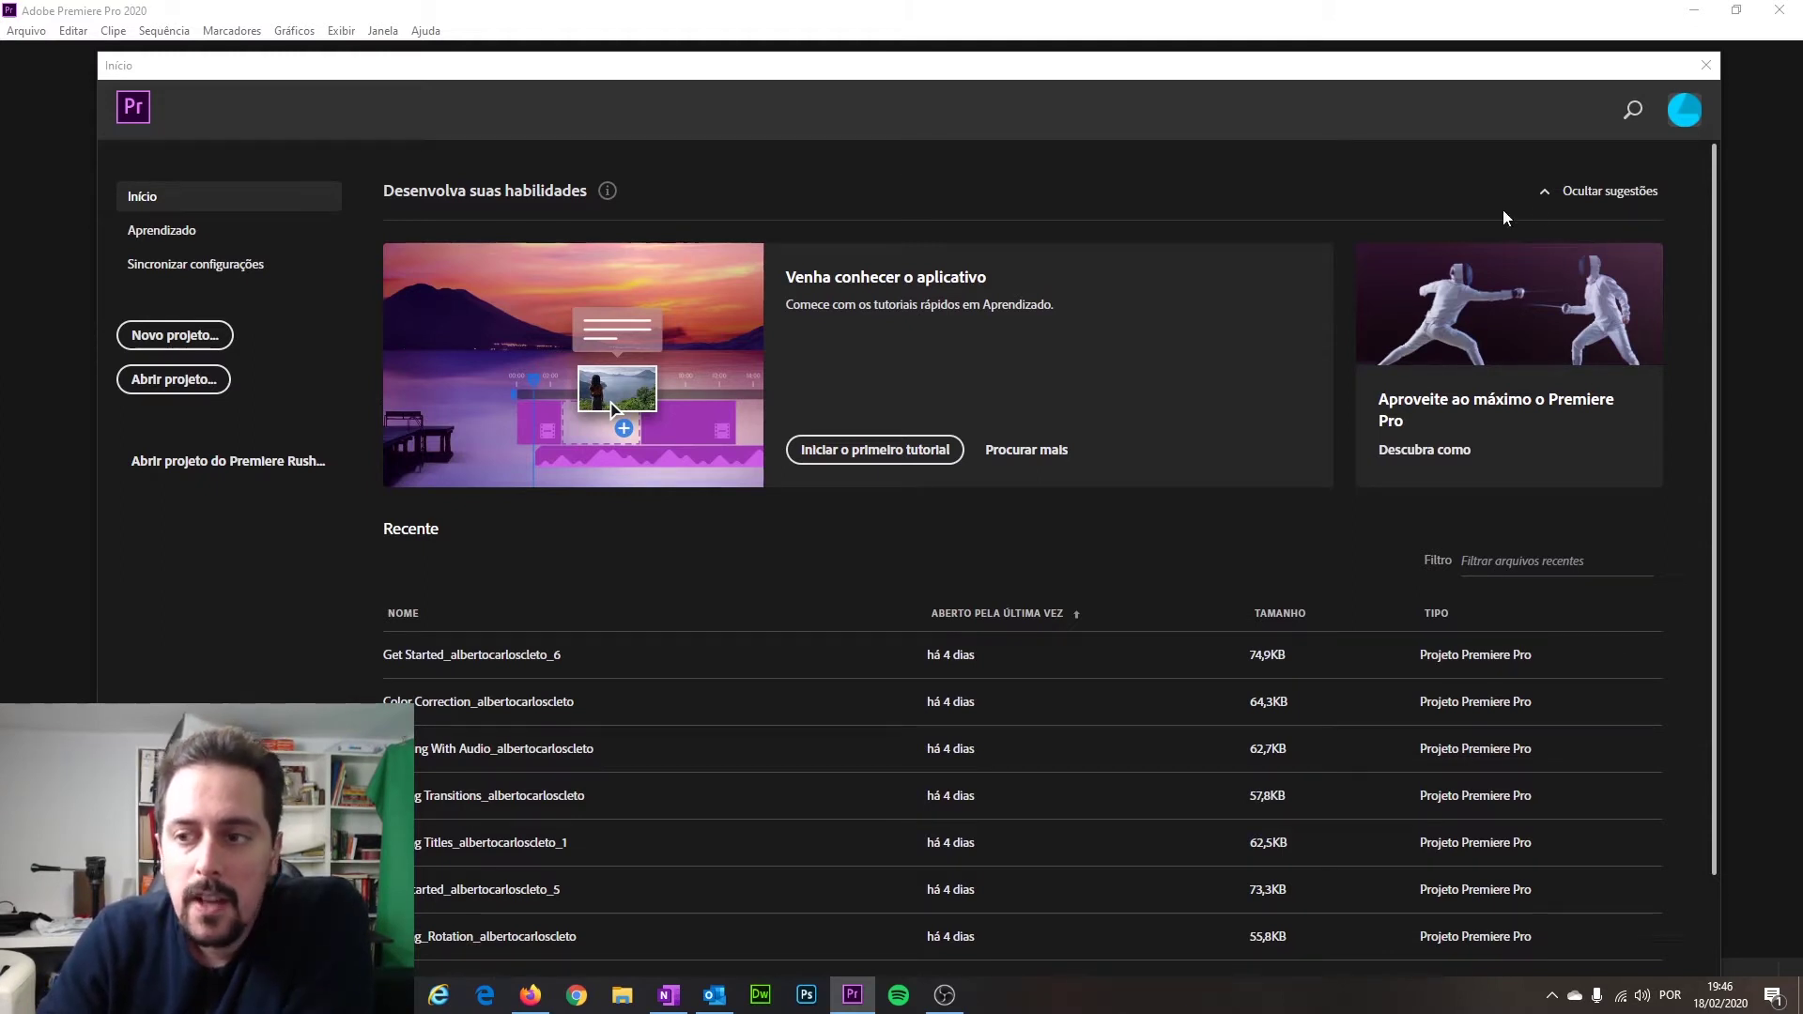
{"action": "left_click", "coordinate": [1586, 193]}
{"action": "left_click", "coordinate": [1582, 196]}
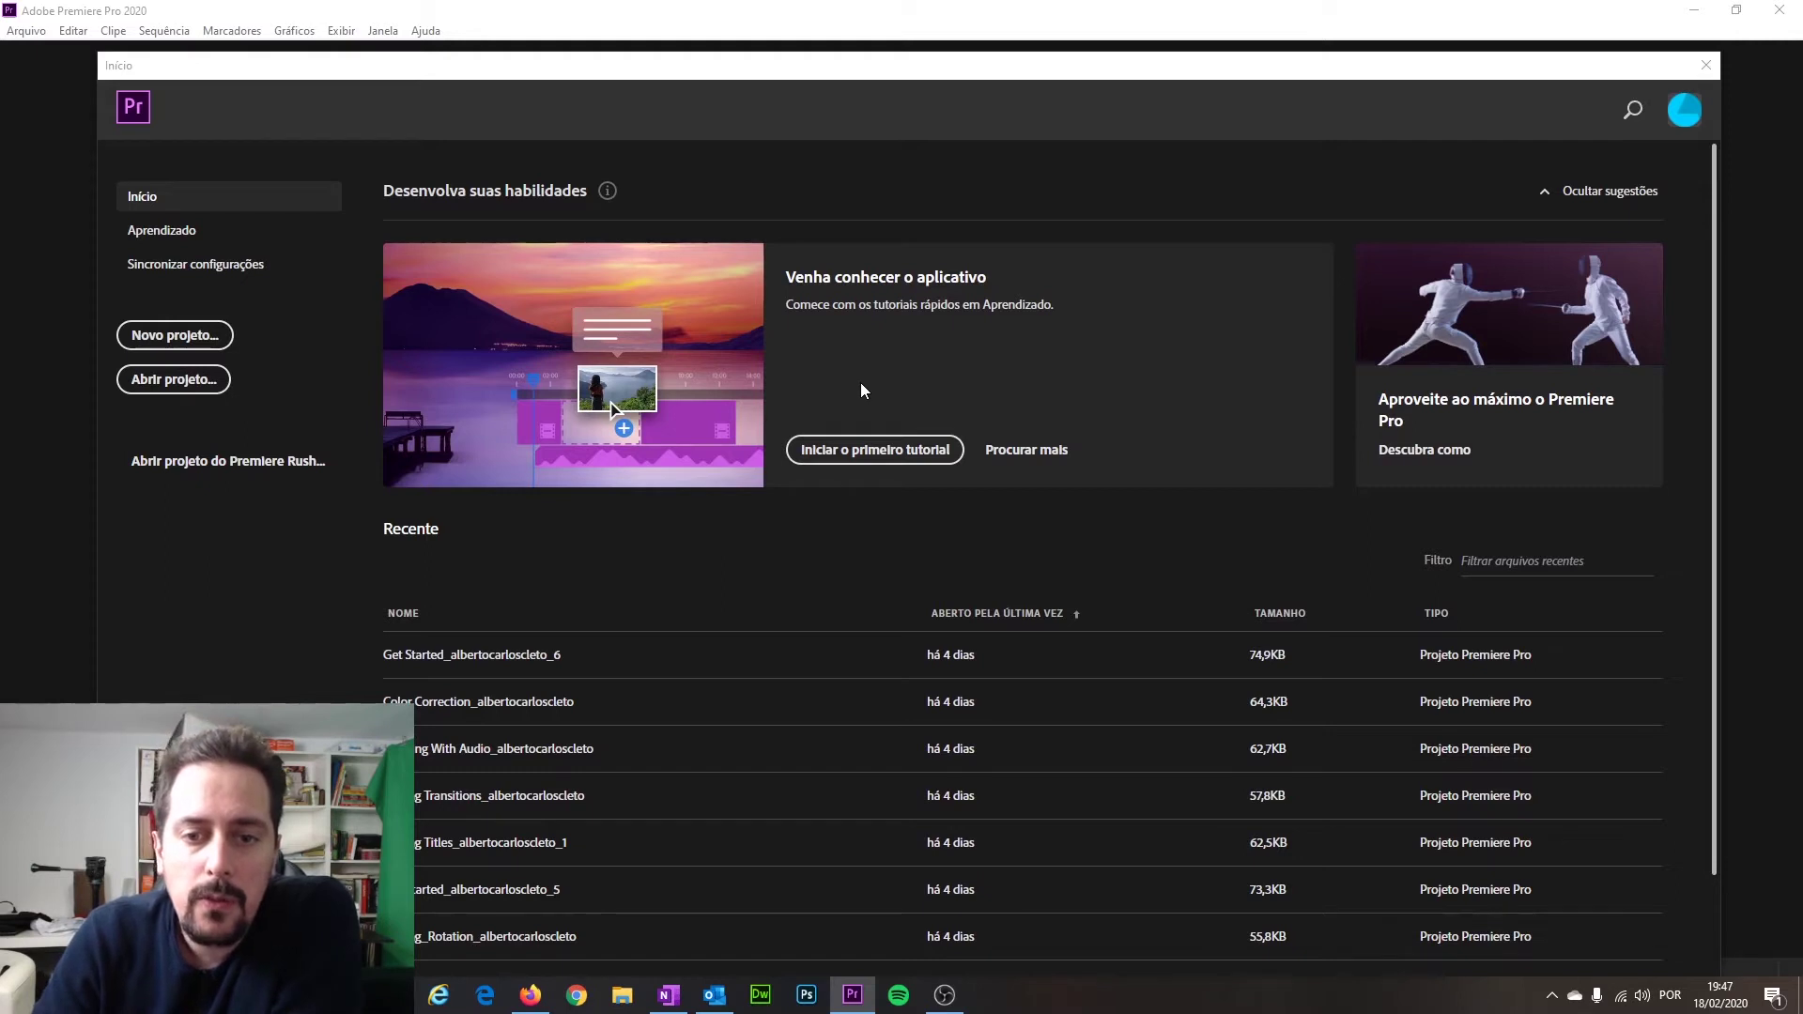
{"action": "left_click", "coordinate": [1622, 194]}
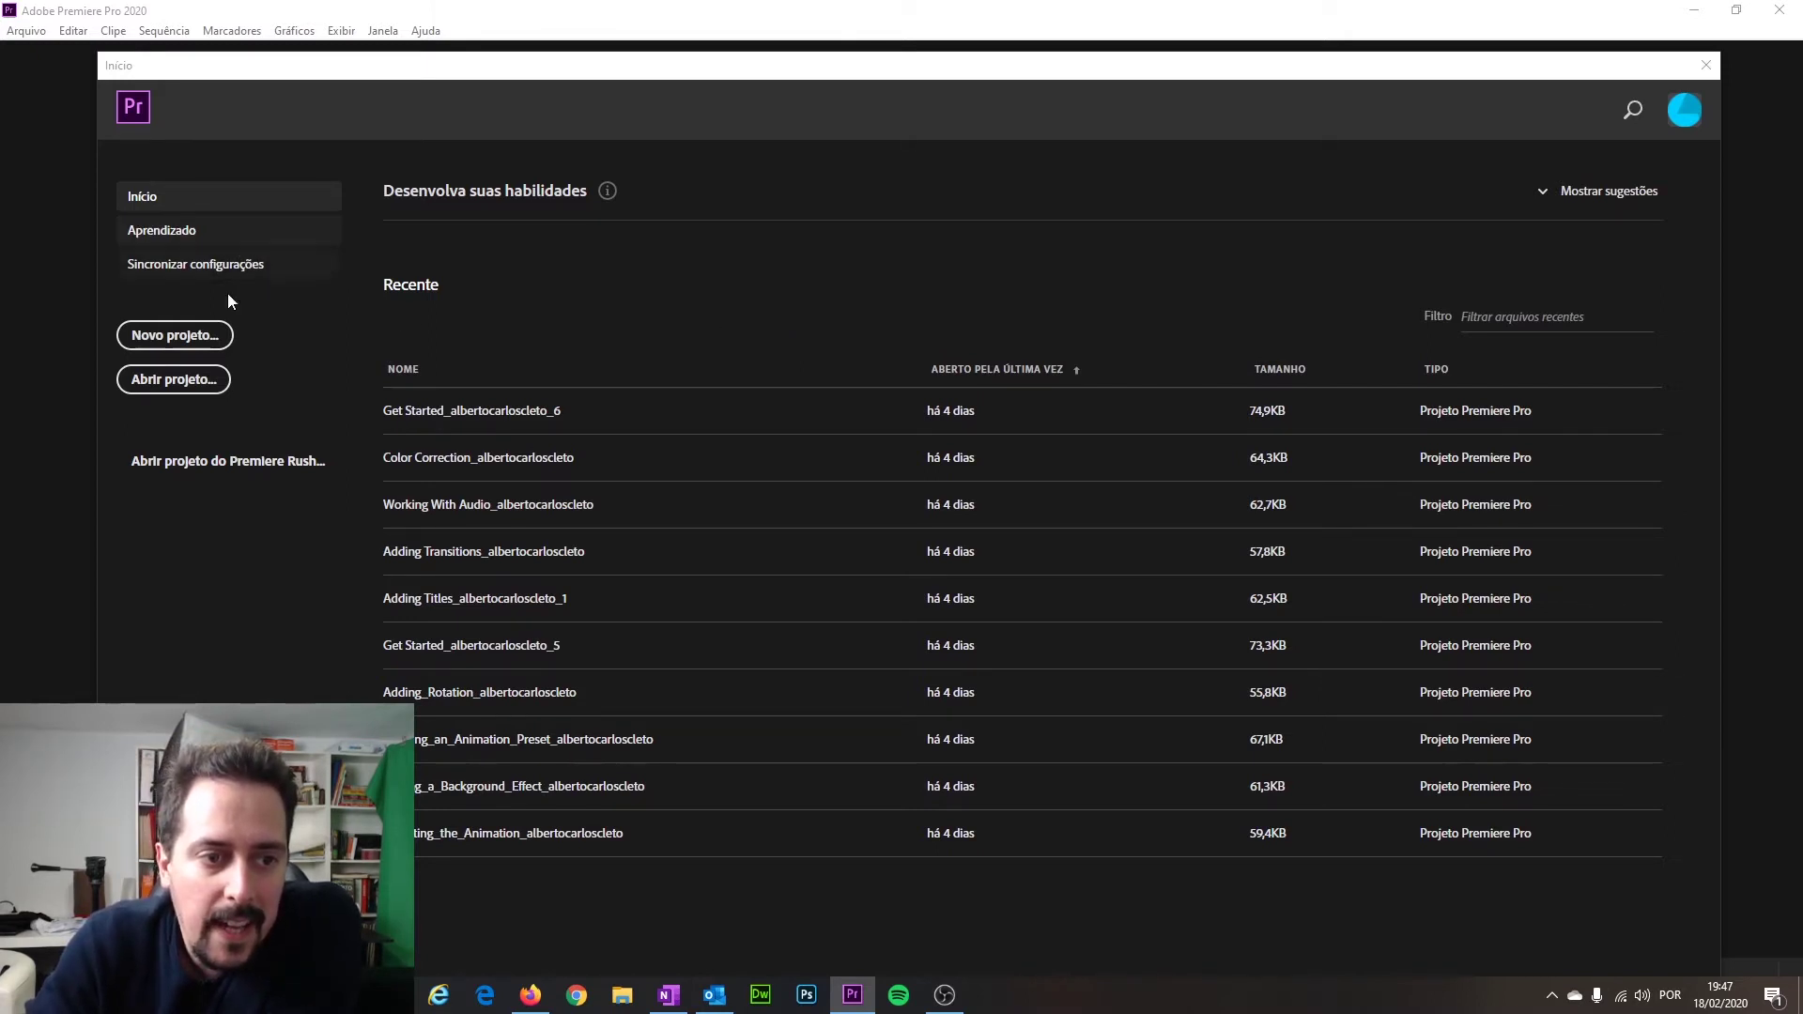
{"action": "left_click", "coordinate": [180, 342]}
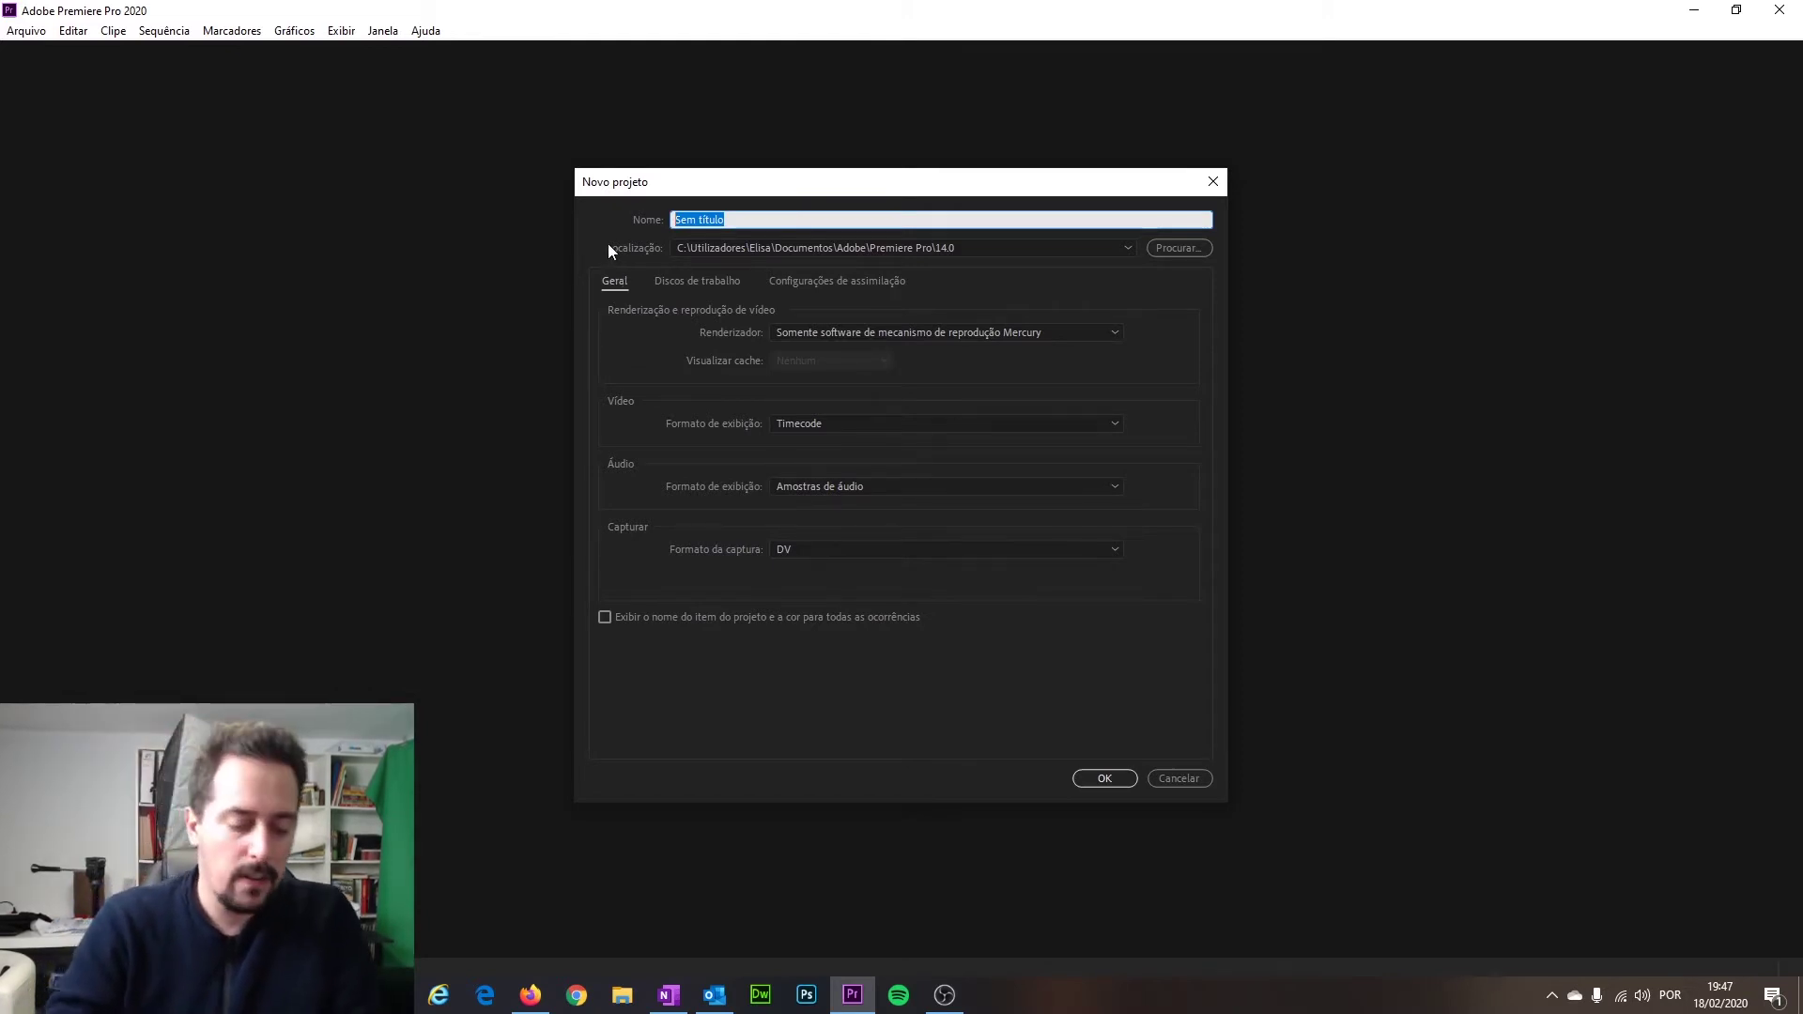
{"action": "type", "text": "Kargavi"}
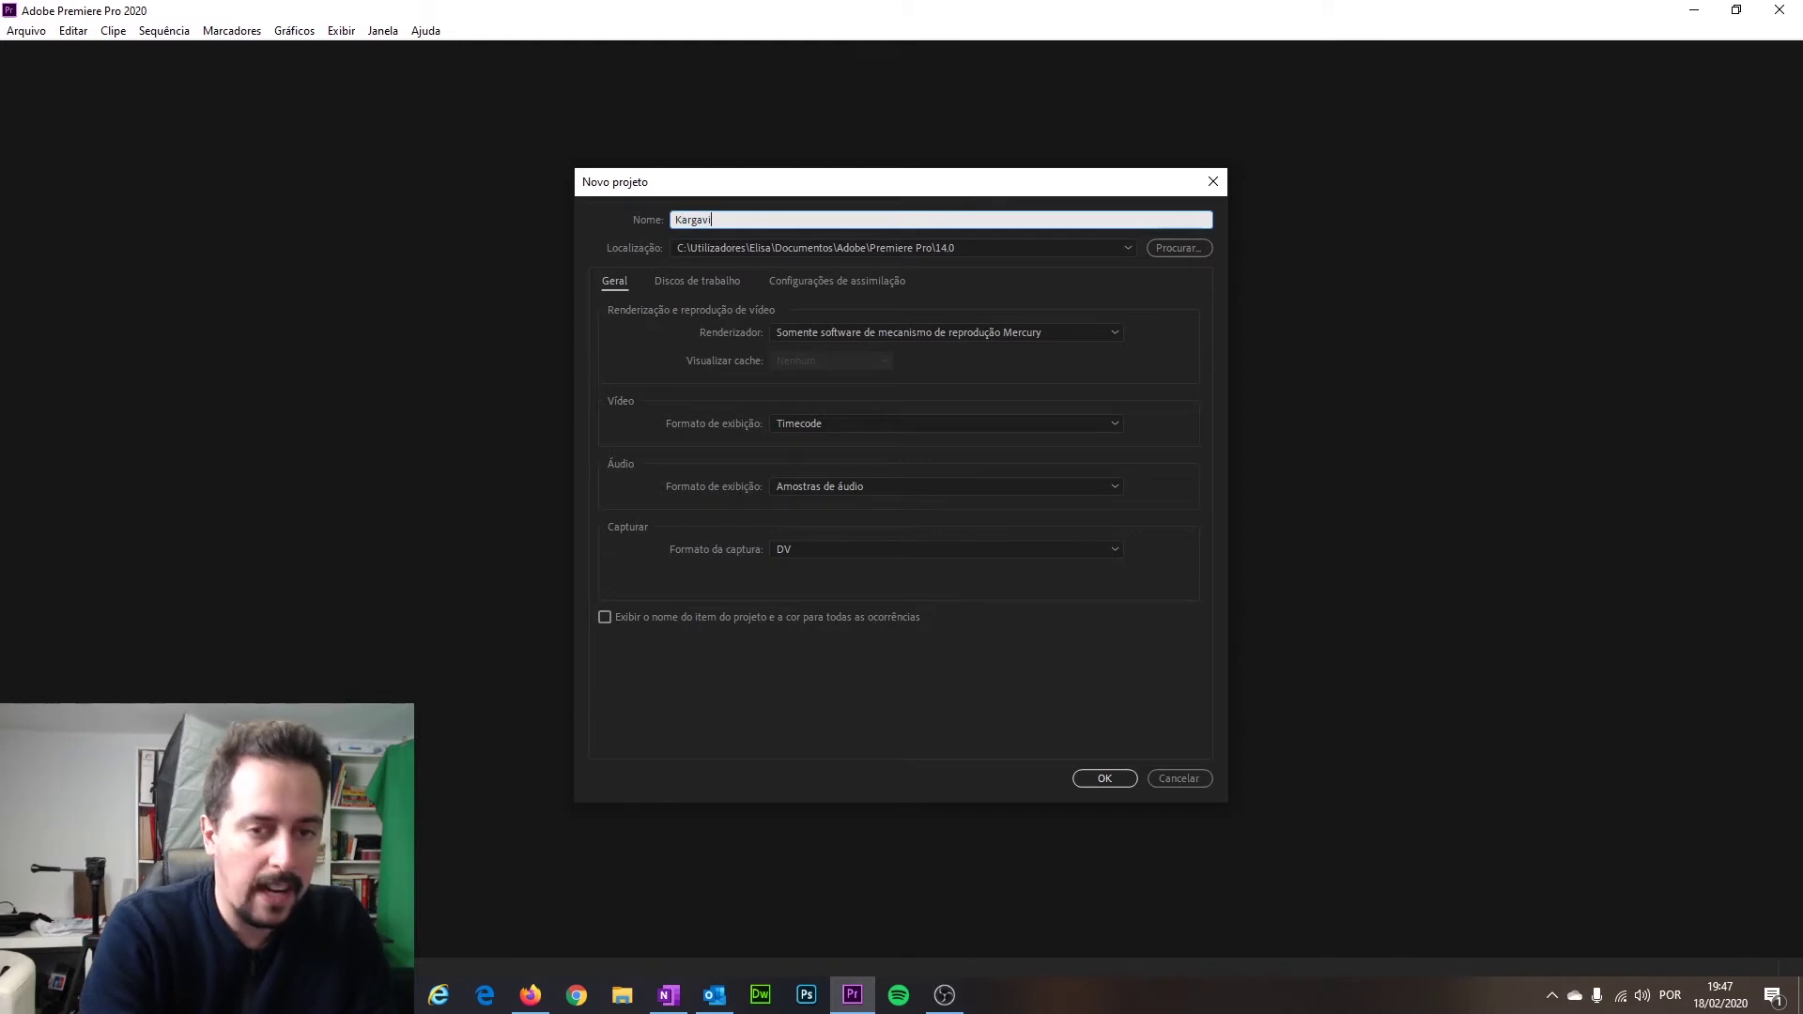
{"action": "type", "text": "be"}
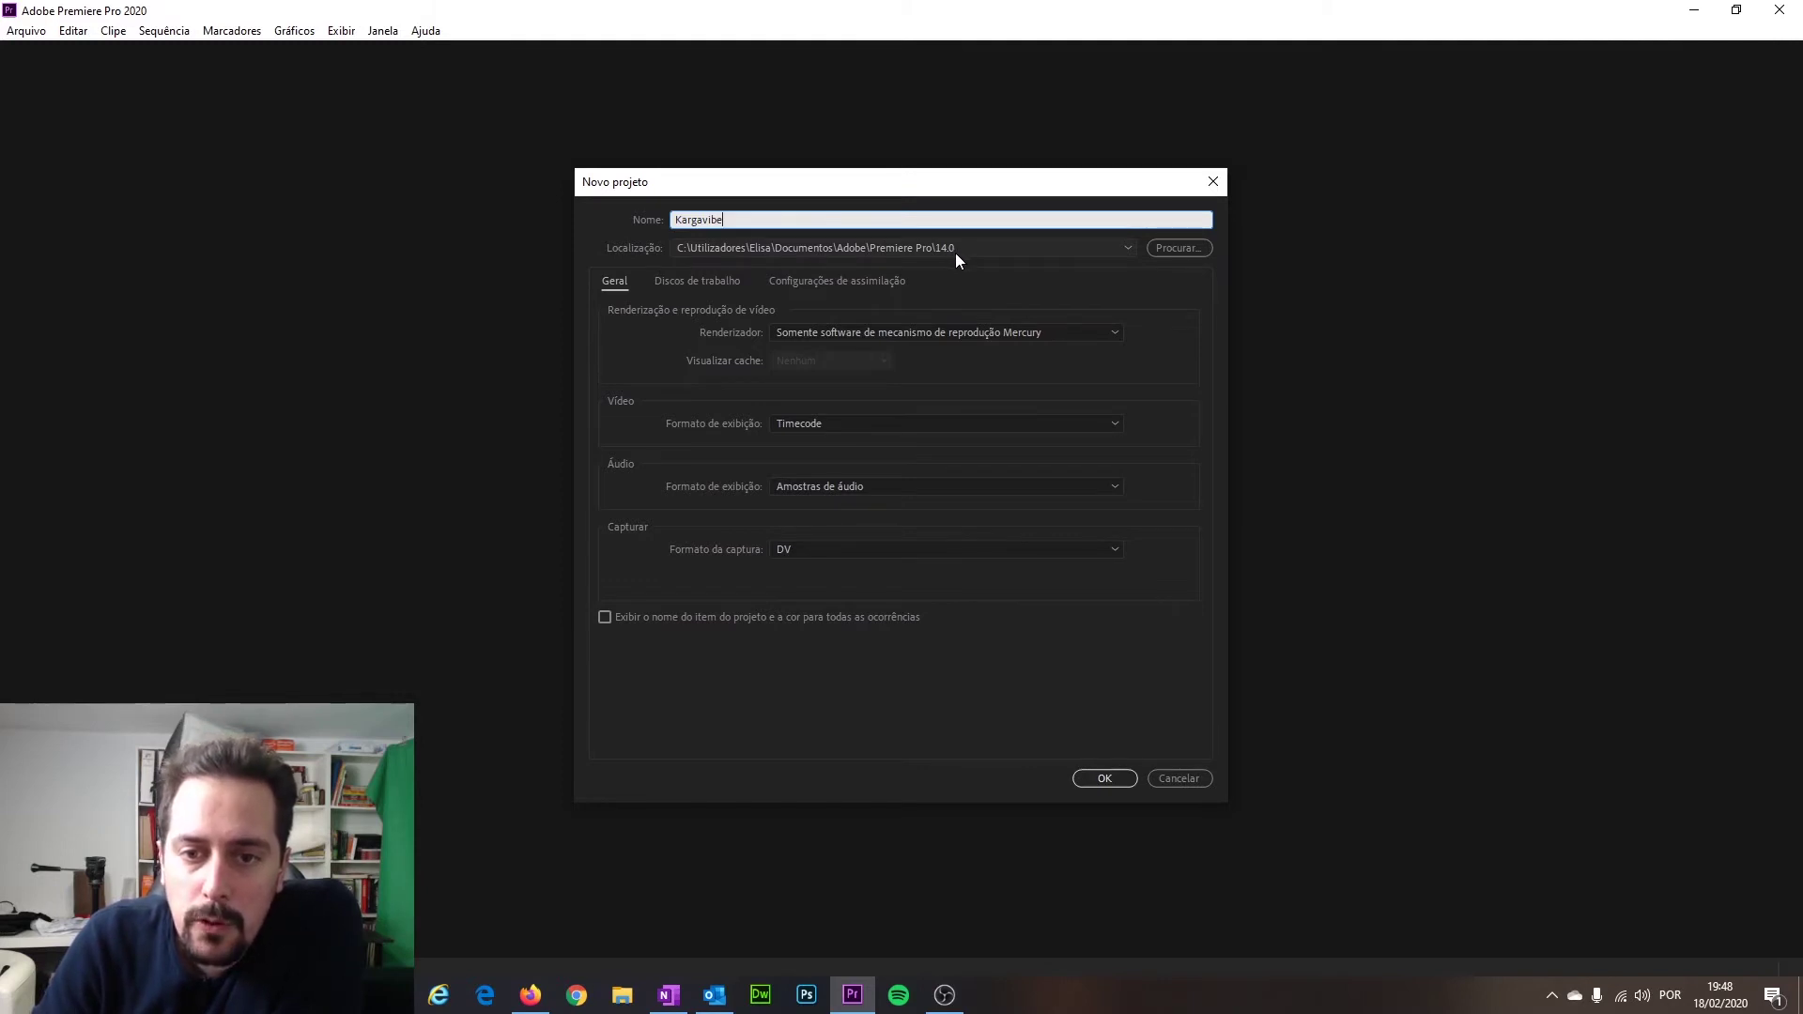
Choose the desktop's Youtube > PremiereCC2020 folder as the project location.
{"action": "left_click", "coordinate": [1169, 251]}
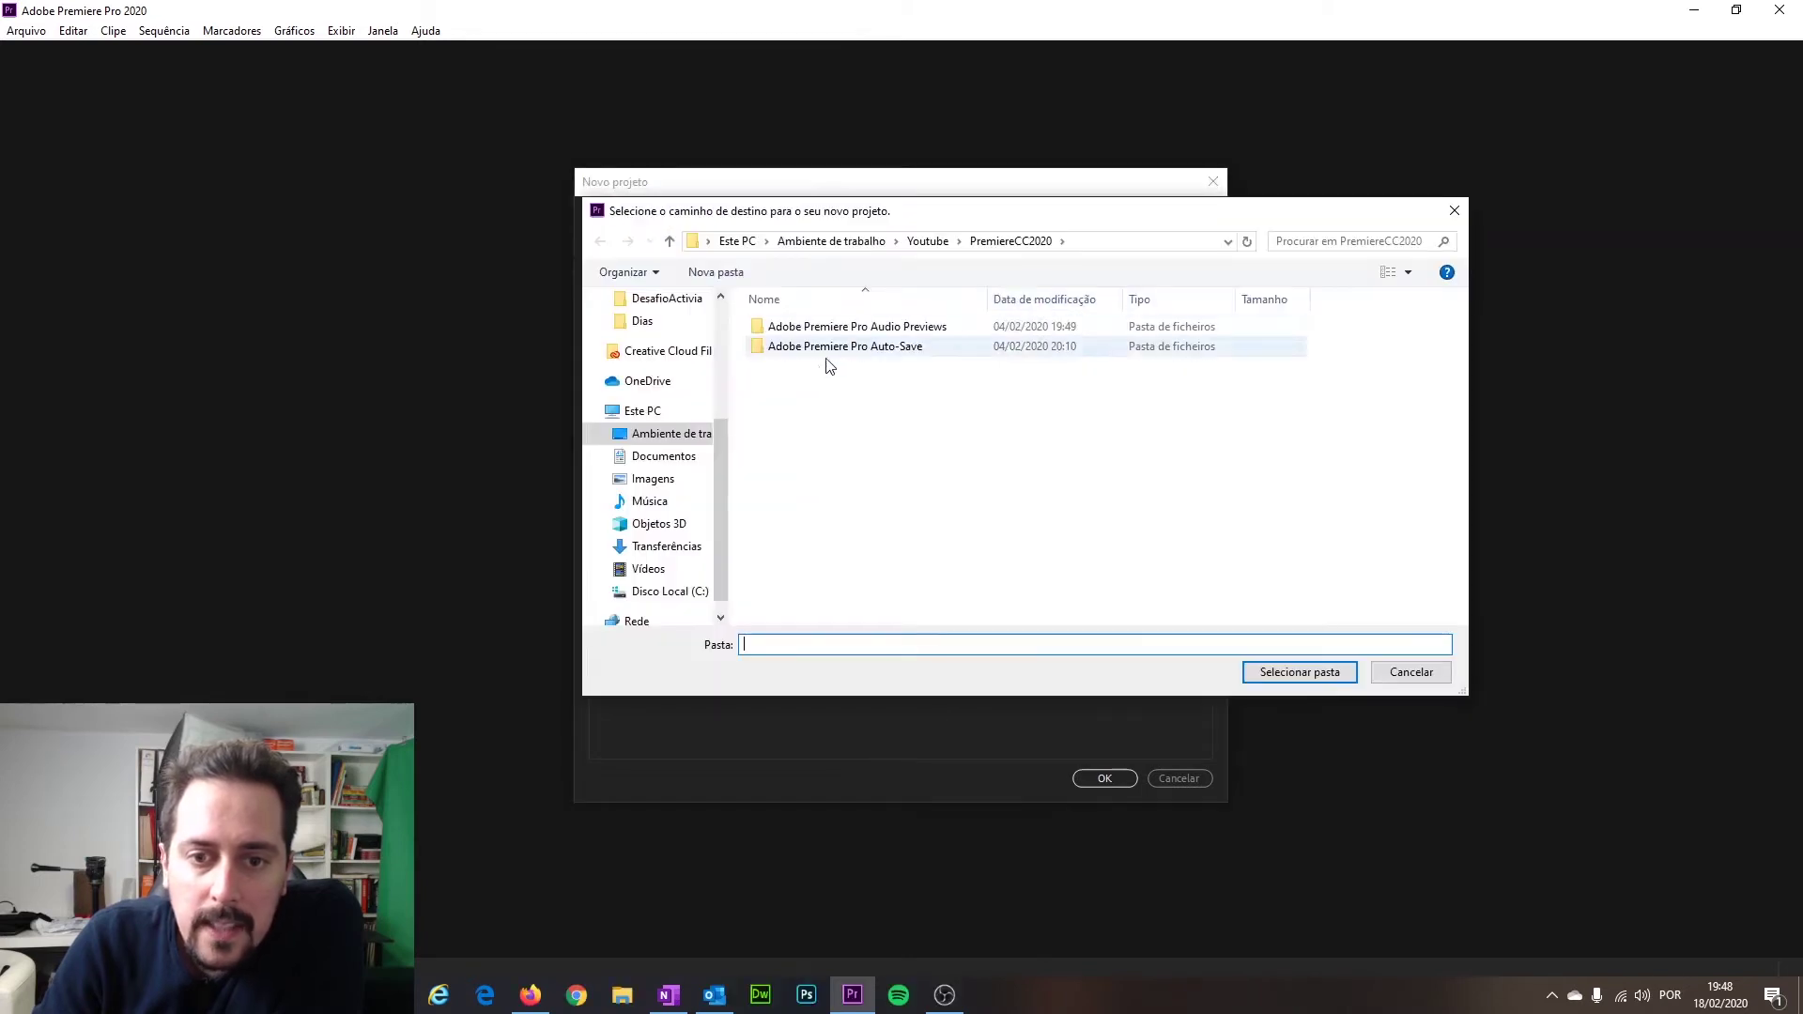
{"action": "scroll", "coordinate": [676, 411], "scroll_direction": "up", "scroll_amount": 2}
{"action": "scroll", "coordinate": [677, 412], "scroll_direction": "up", "scroll_amount": 3}
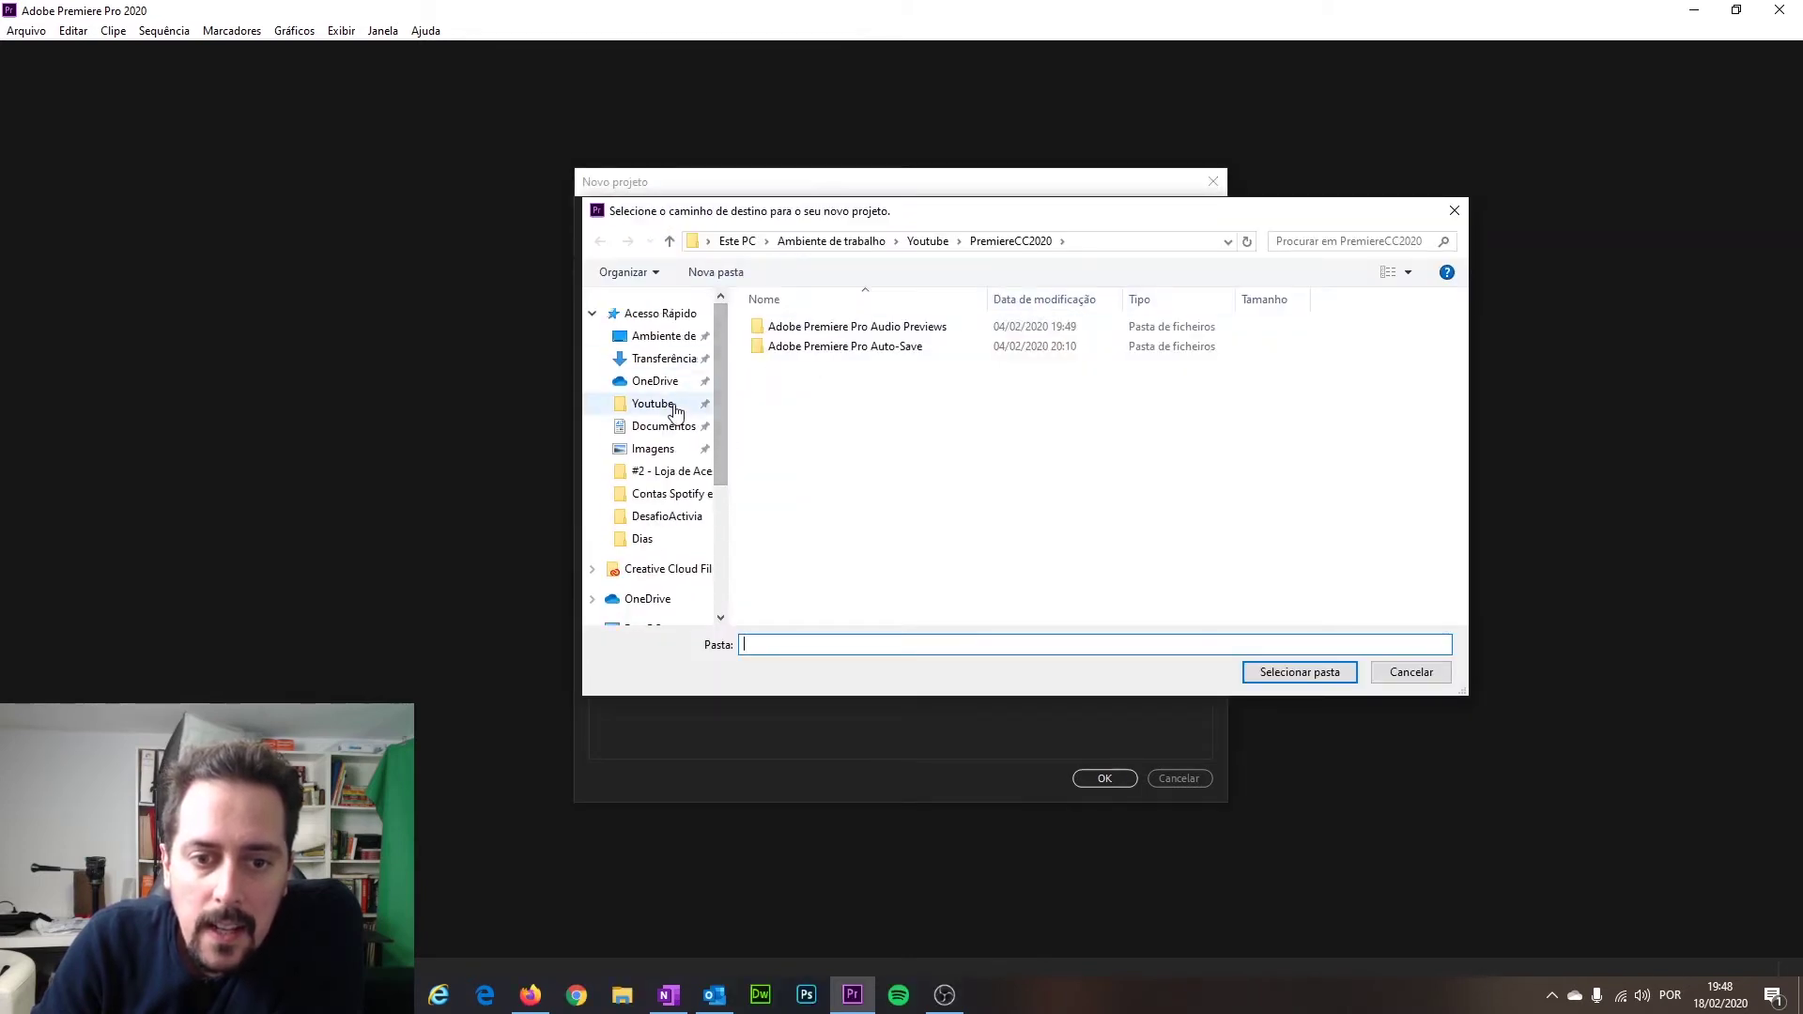
{"action": "left_click", "coordinate": [674, 410]}
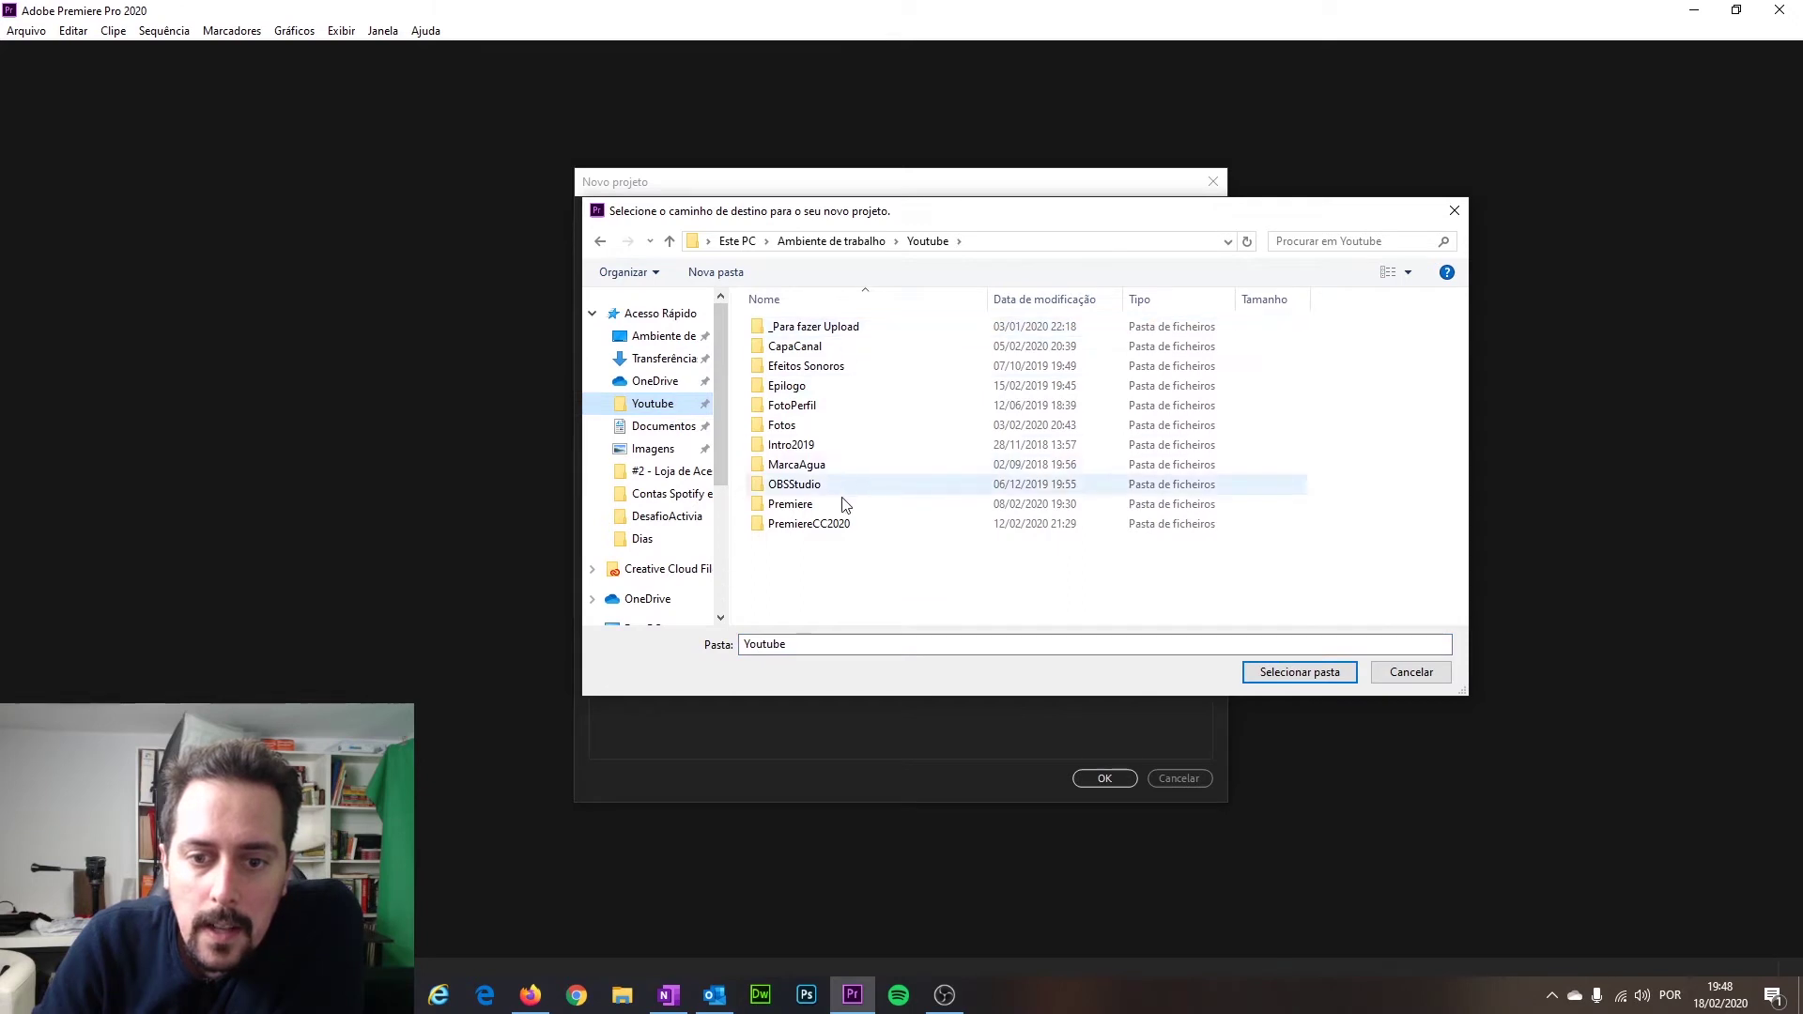
{"action": "double_click", "coordinate": [852, 526]}
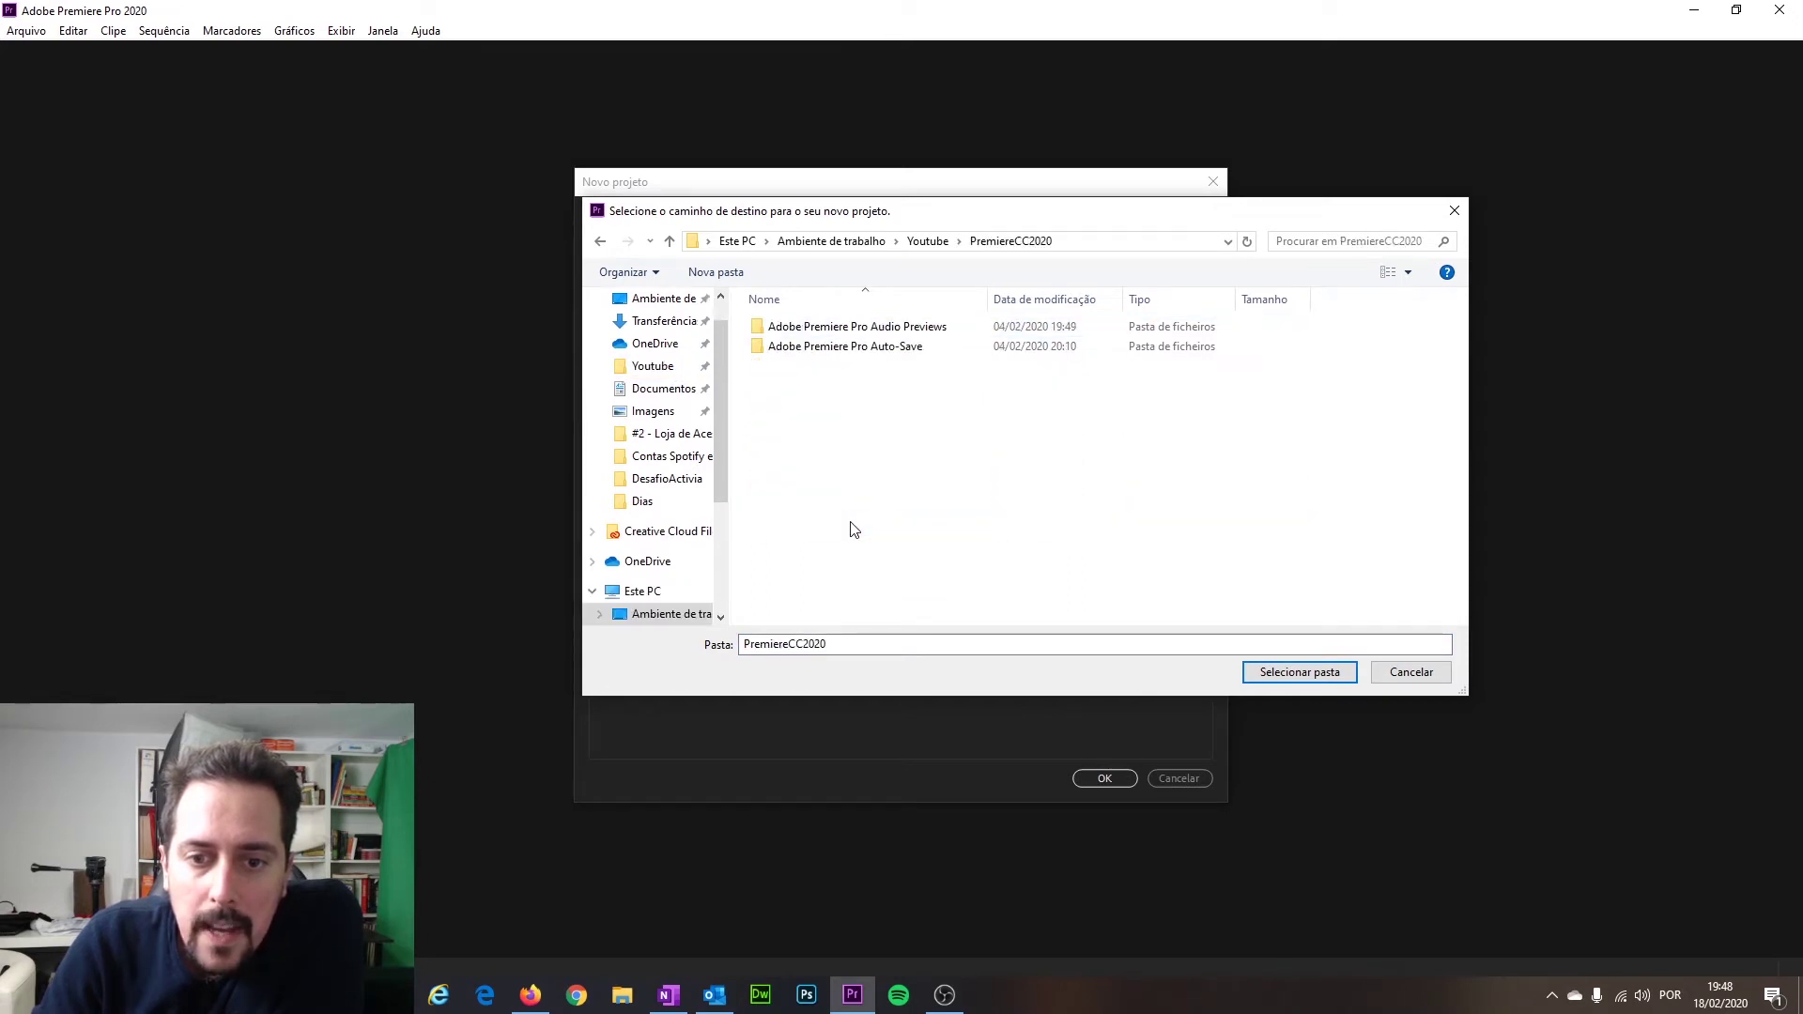
{"action": "mouse_move", "coordinate": [1020, 220]}
{"action": "left_mouse_down"}
{"action": "mouse_move", "coordinate": [967, 413]}
{"action": "mouse_move", "coordinate": [1002, 317]}
{"action": "left_mouse_up"}
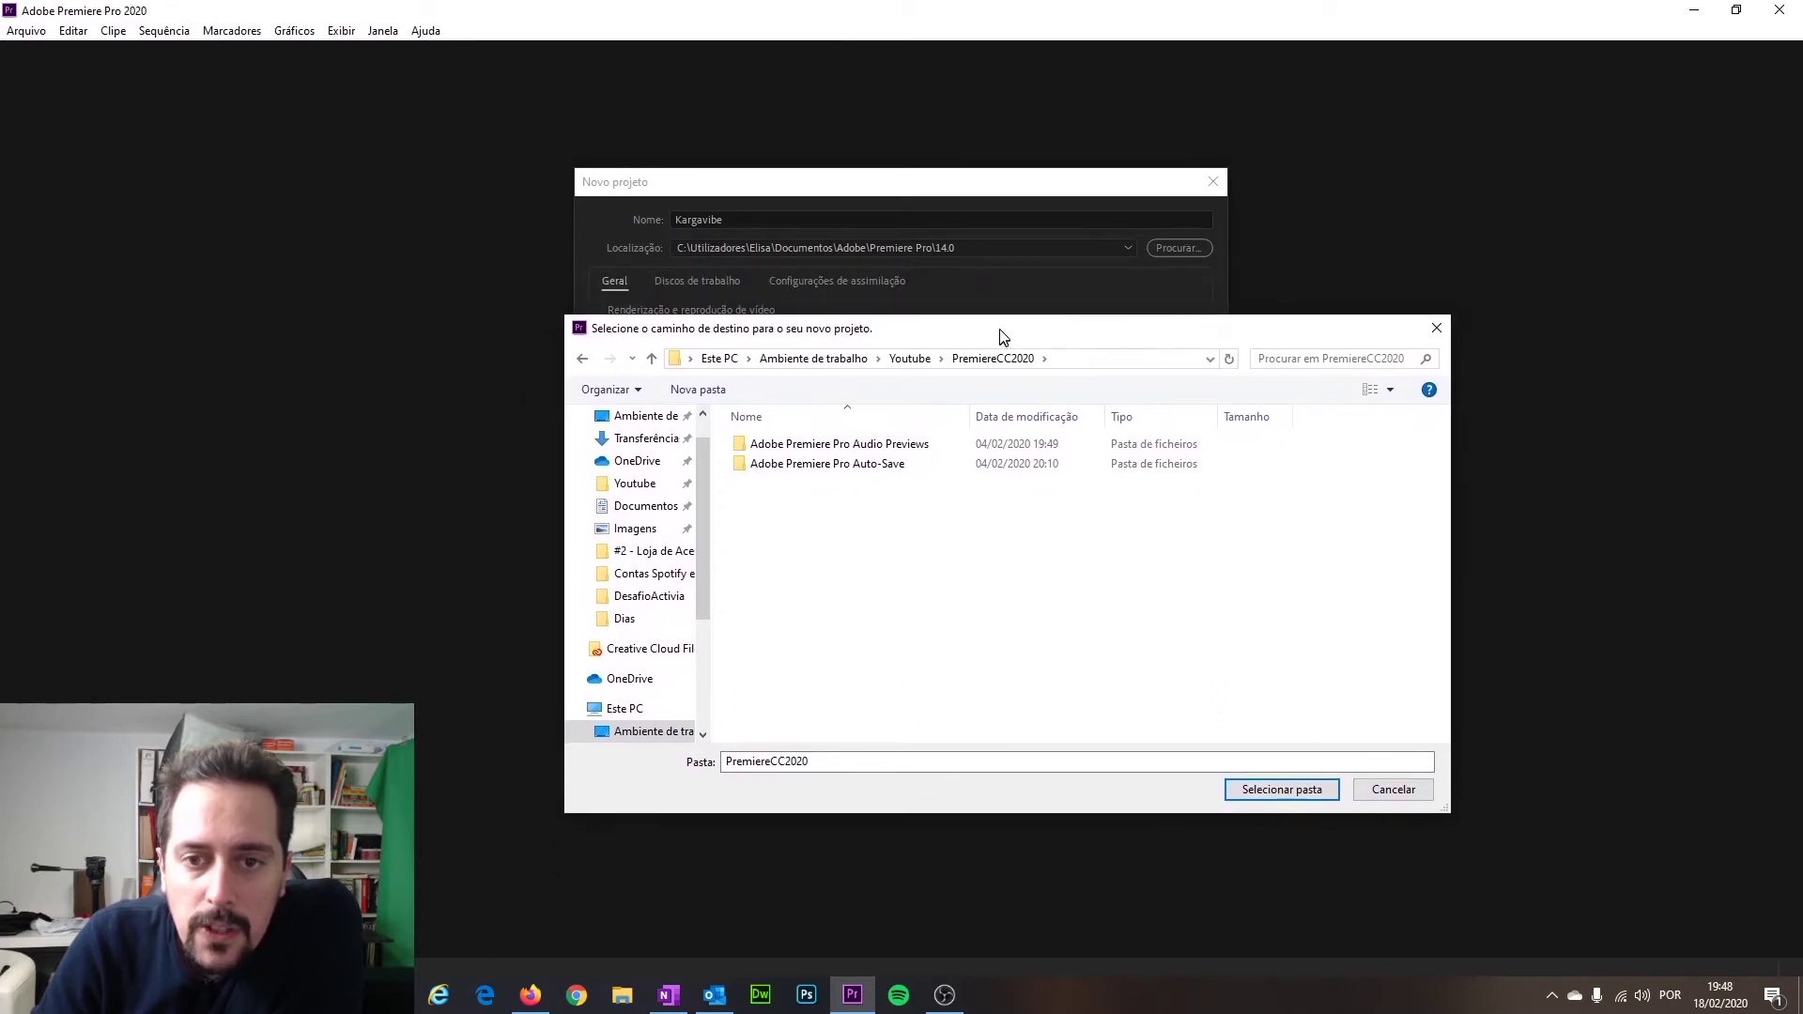
{"action": "left_click_drag", "start_coordinate": [1002, 317], "coordinate": [1008, 319]}
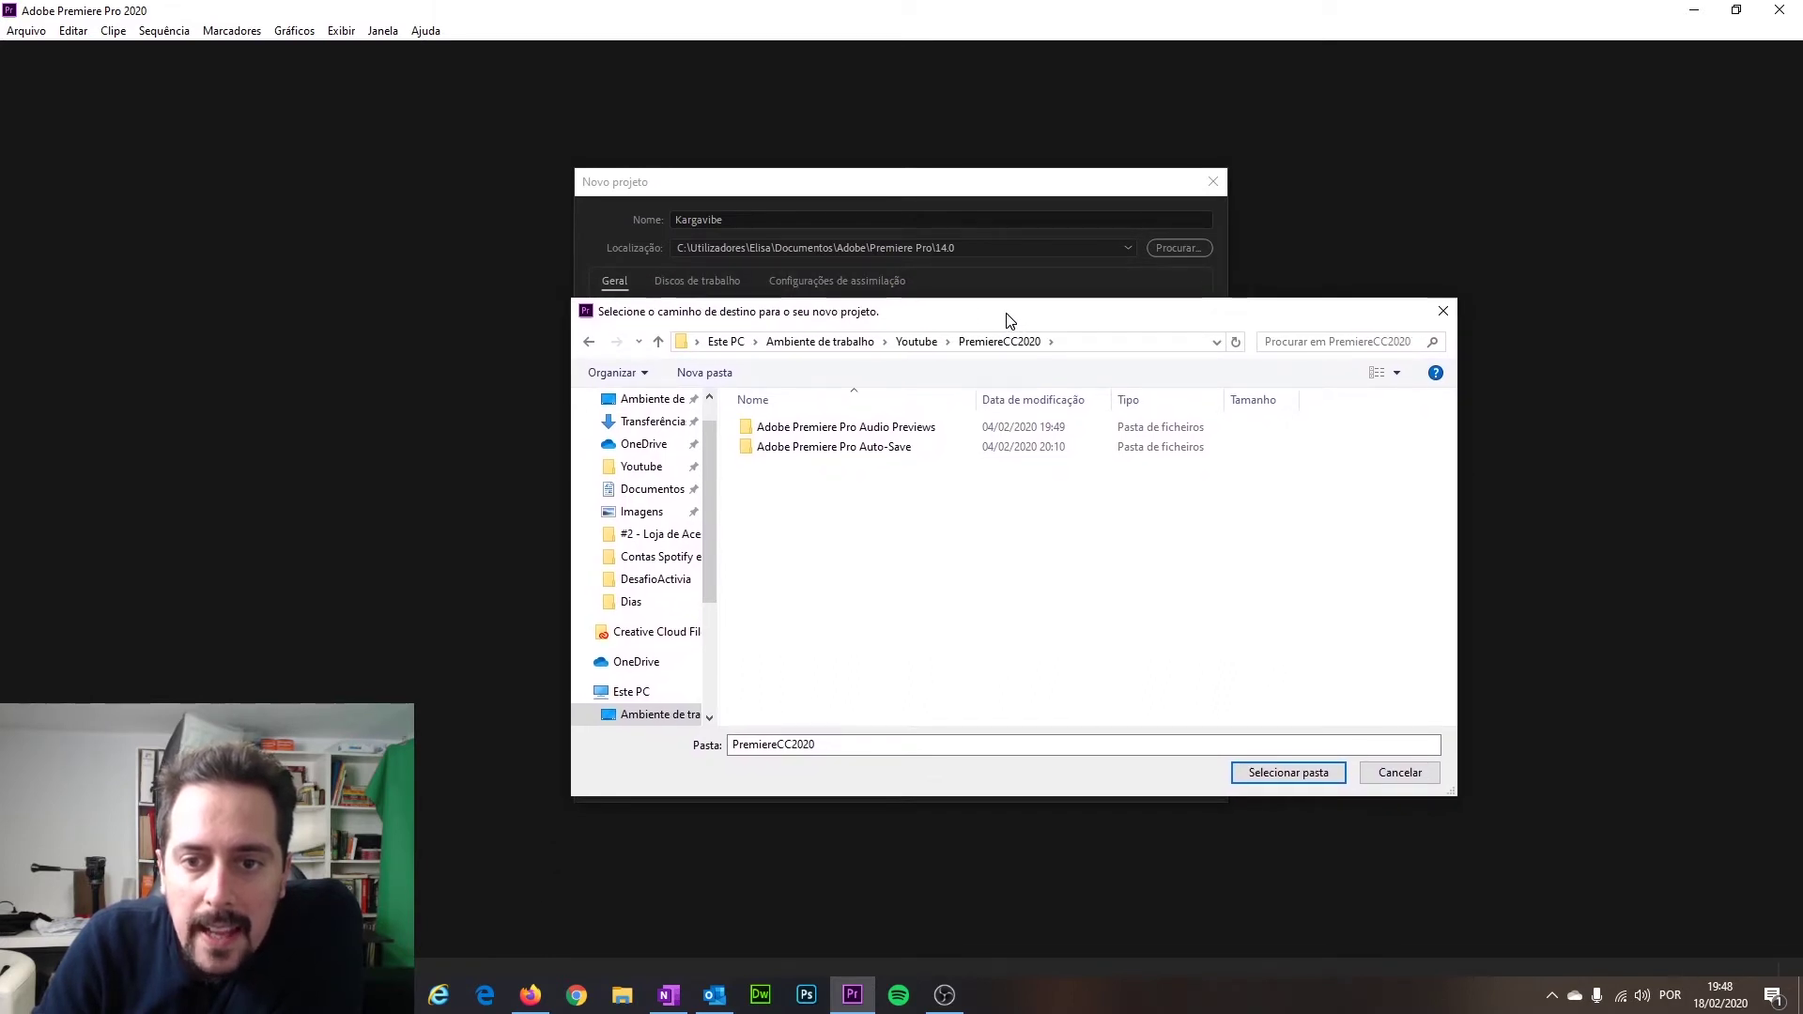
{"action": "left_click", "coordinate": [1332, 773]}
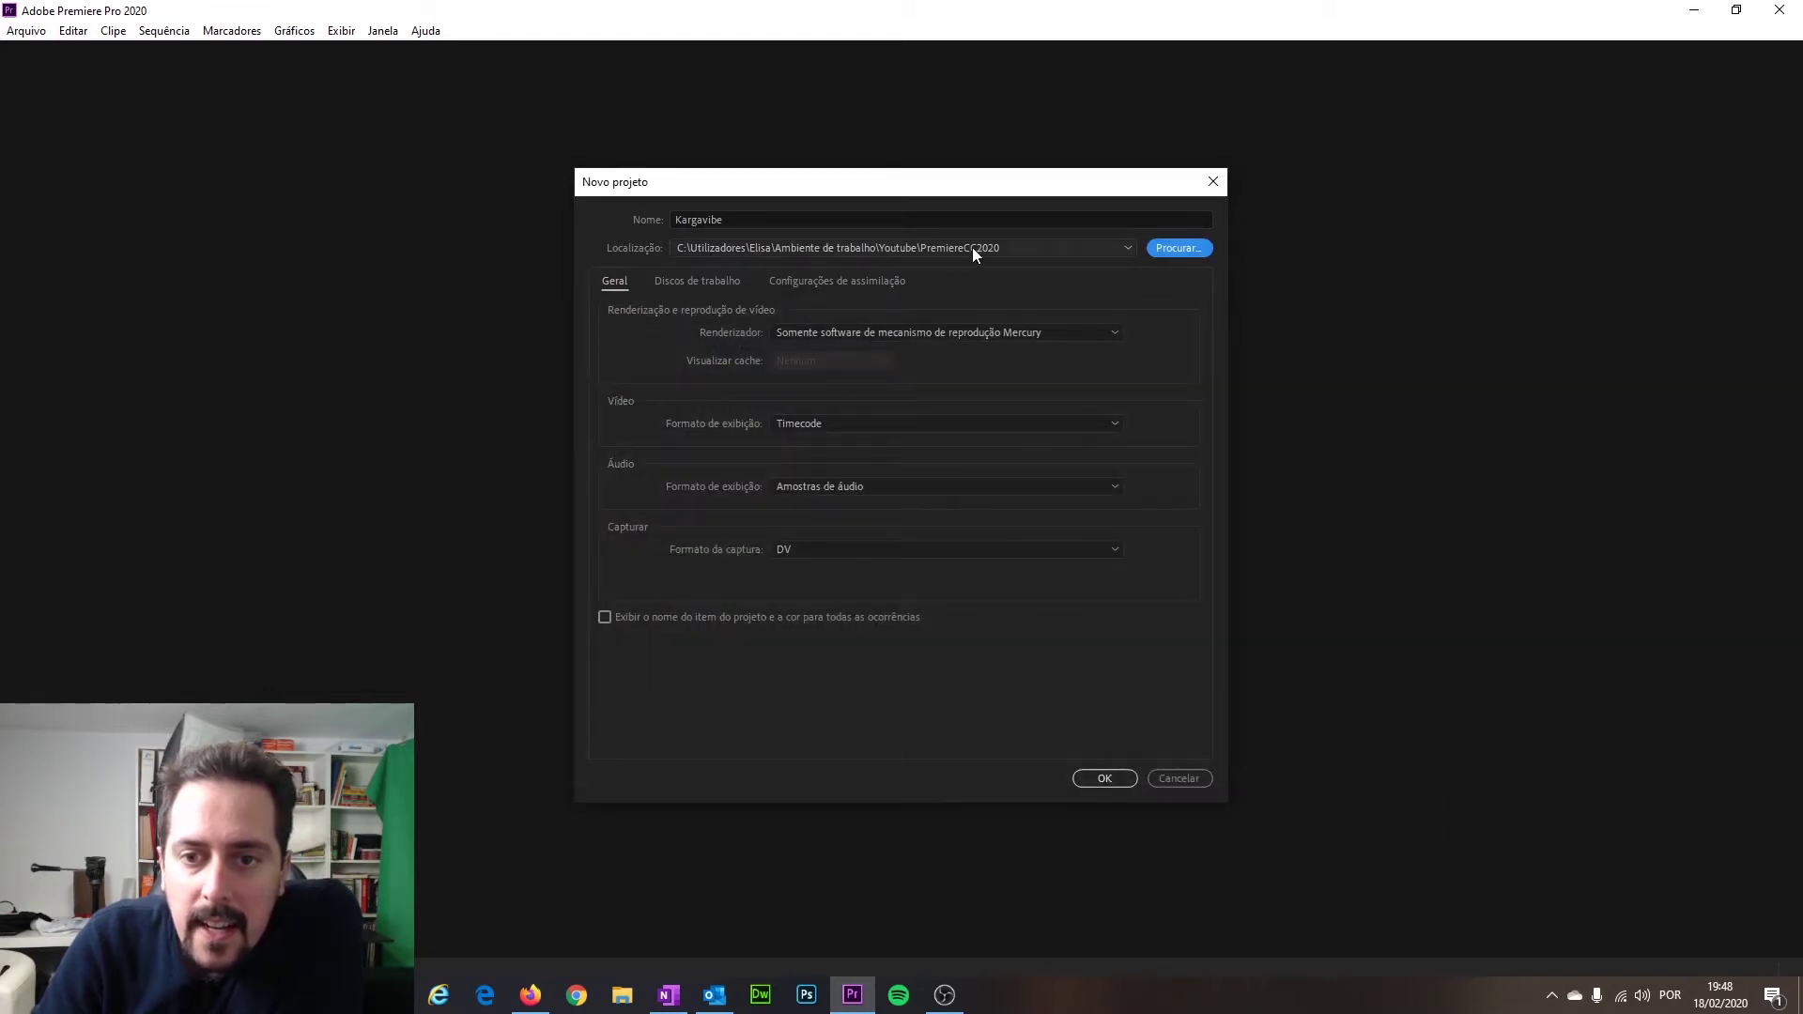
{"action": "left_click", "coordinate": [1128, 249]}
{"action": "left_click", "coordinate": [1127, 249]}
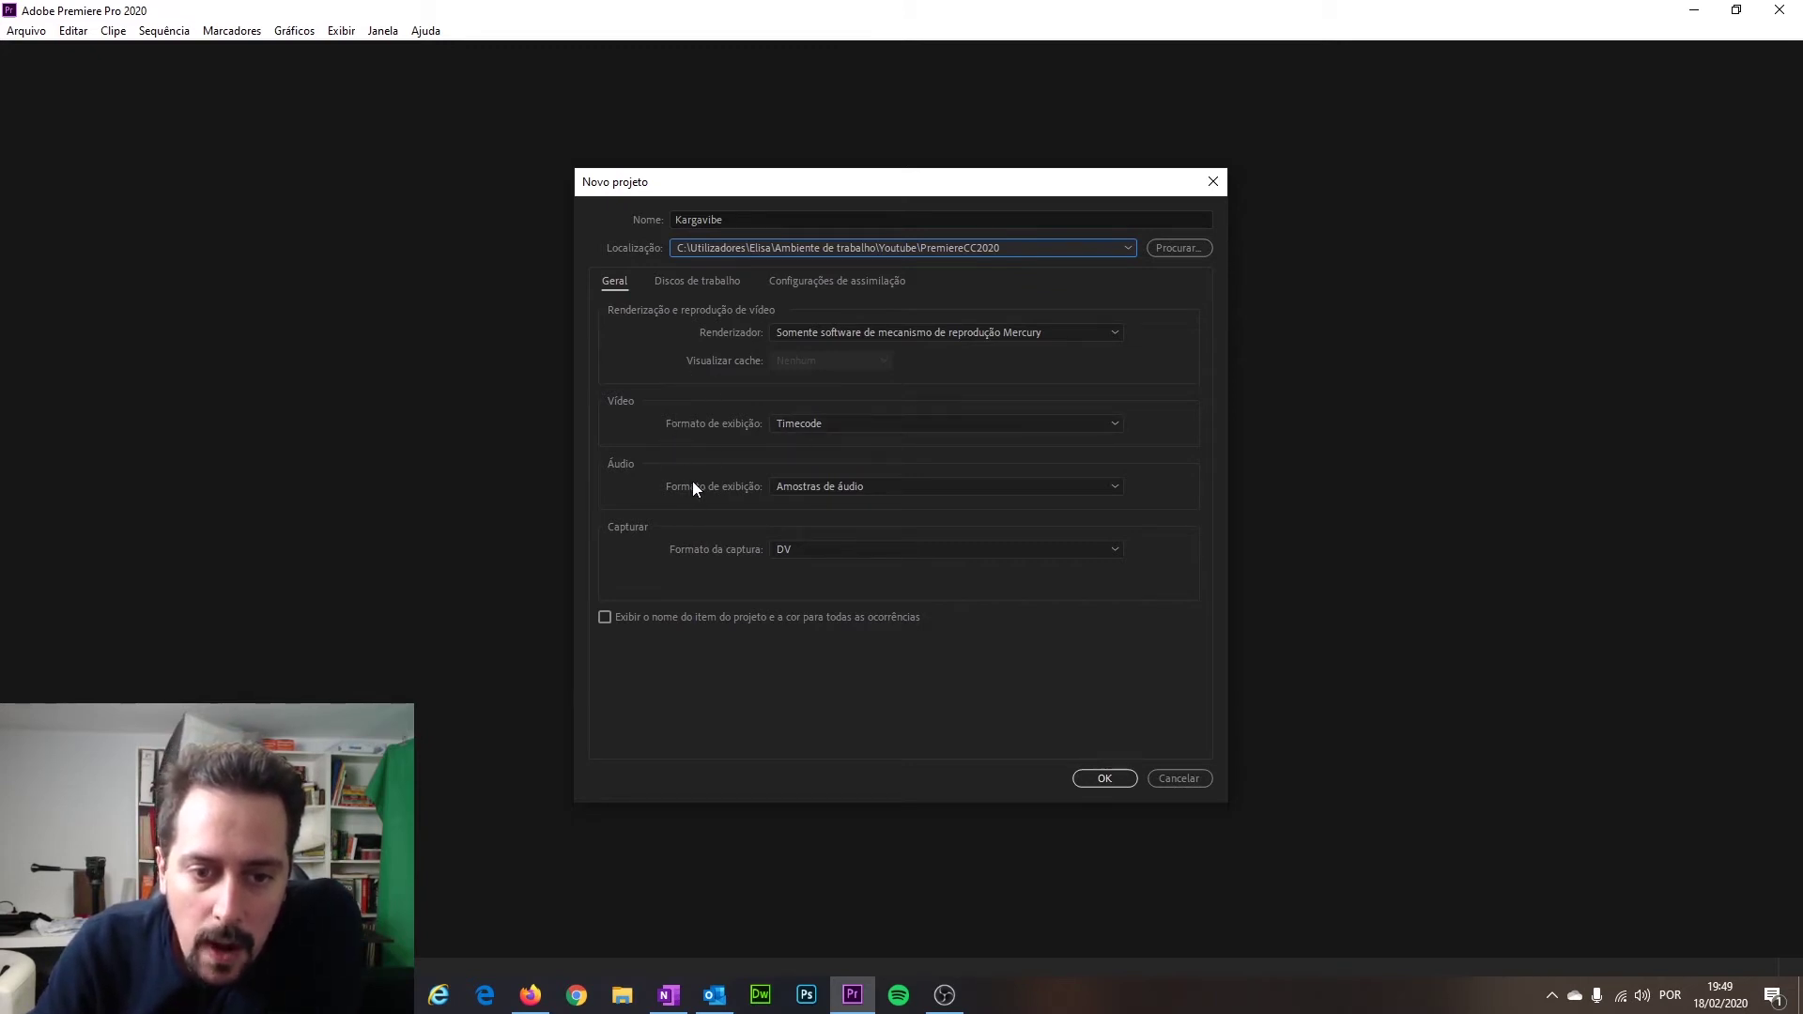
Keep DV as the capture format and show the Scratch Disks settings.
{"action": "left_click", "coordinate": [864, 547]}
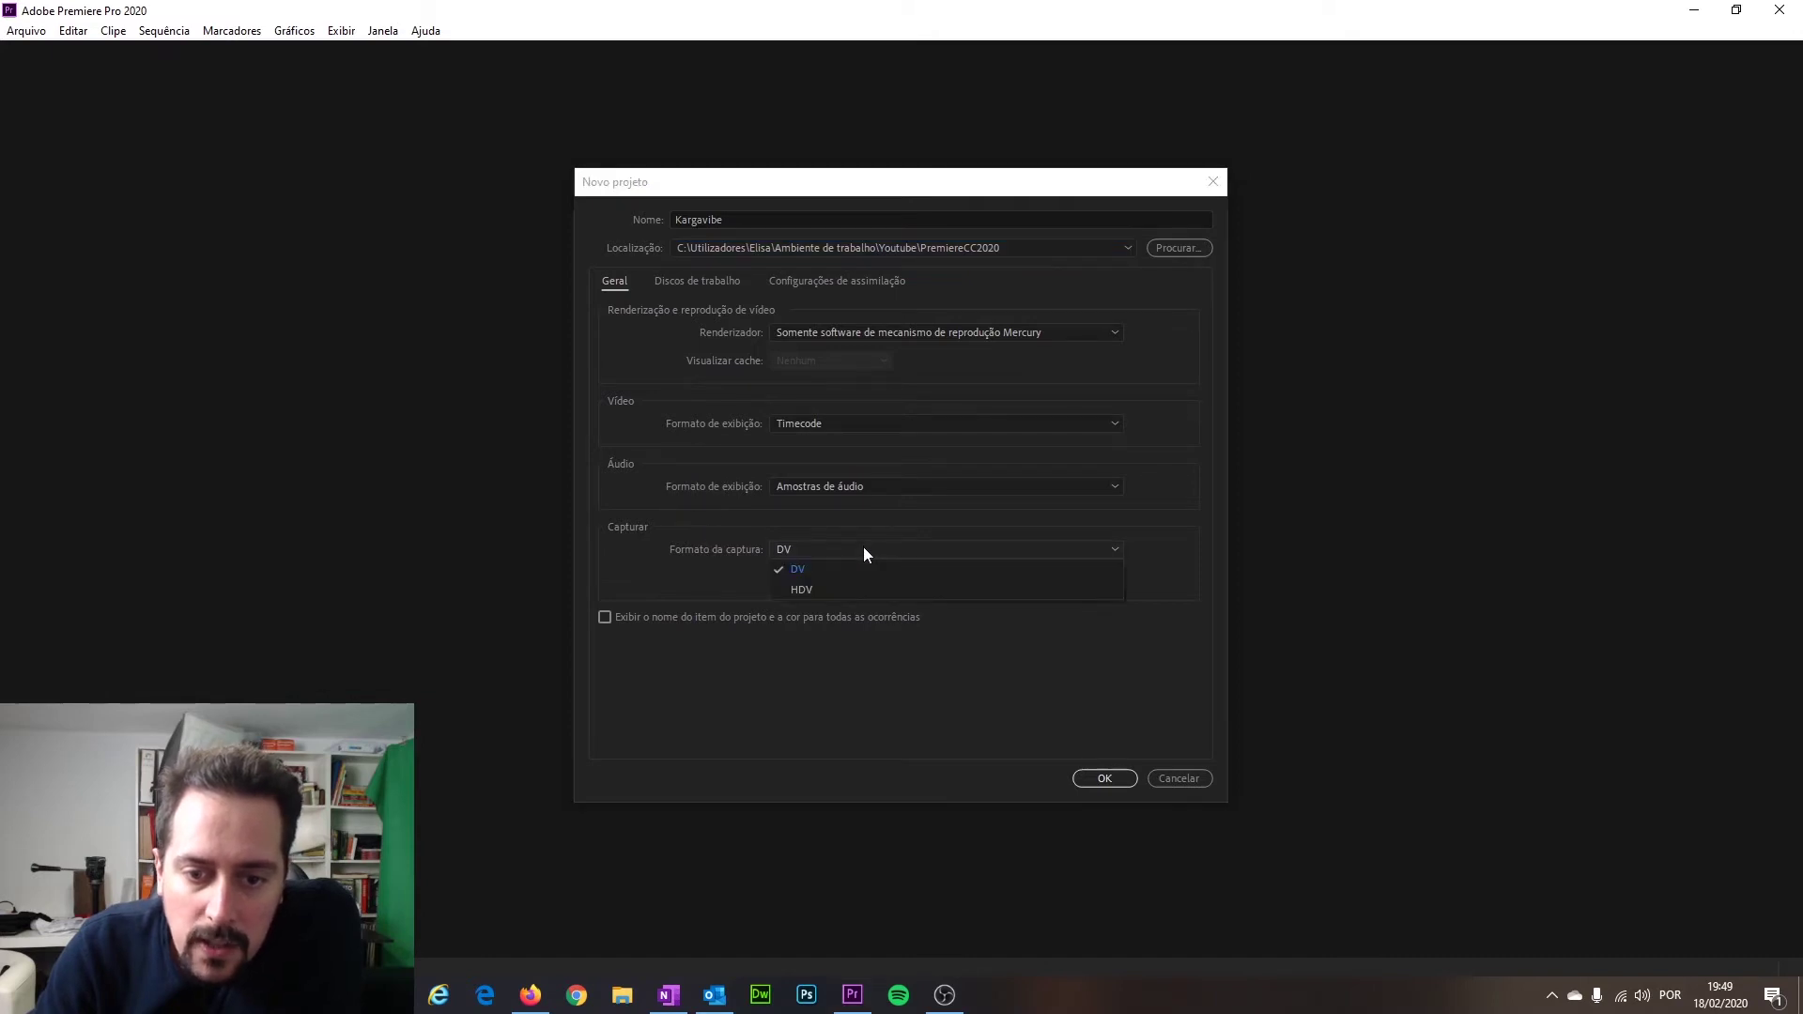
{"action": "left_click", "coordinate": [781, 544]}
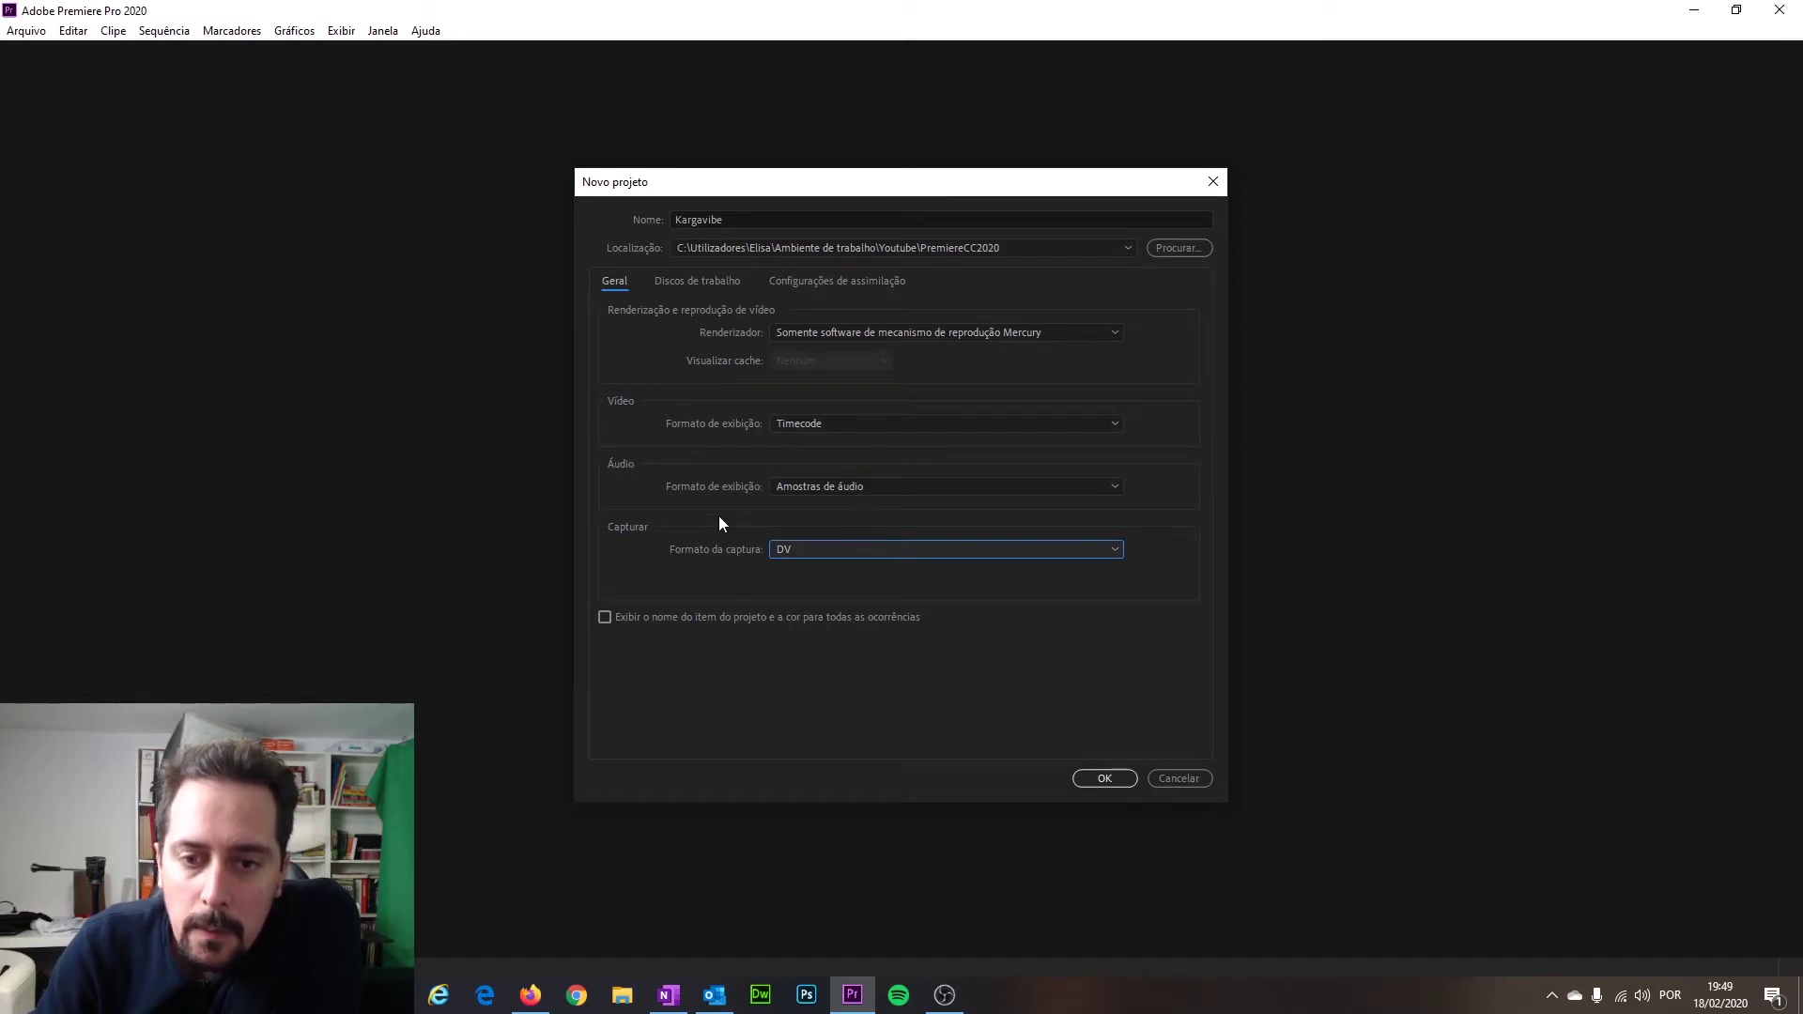
{"action": "left_click", "coordinate": [697, 282]}
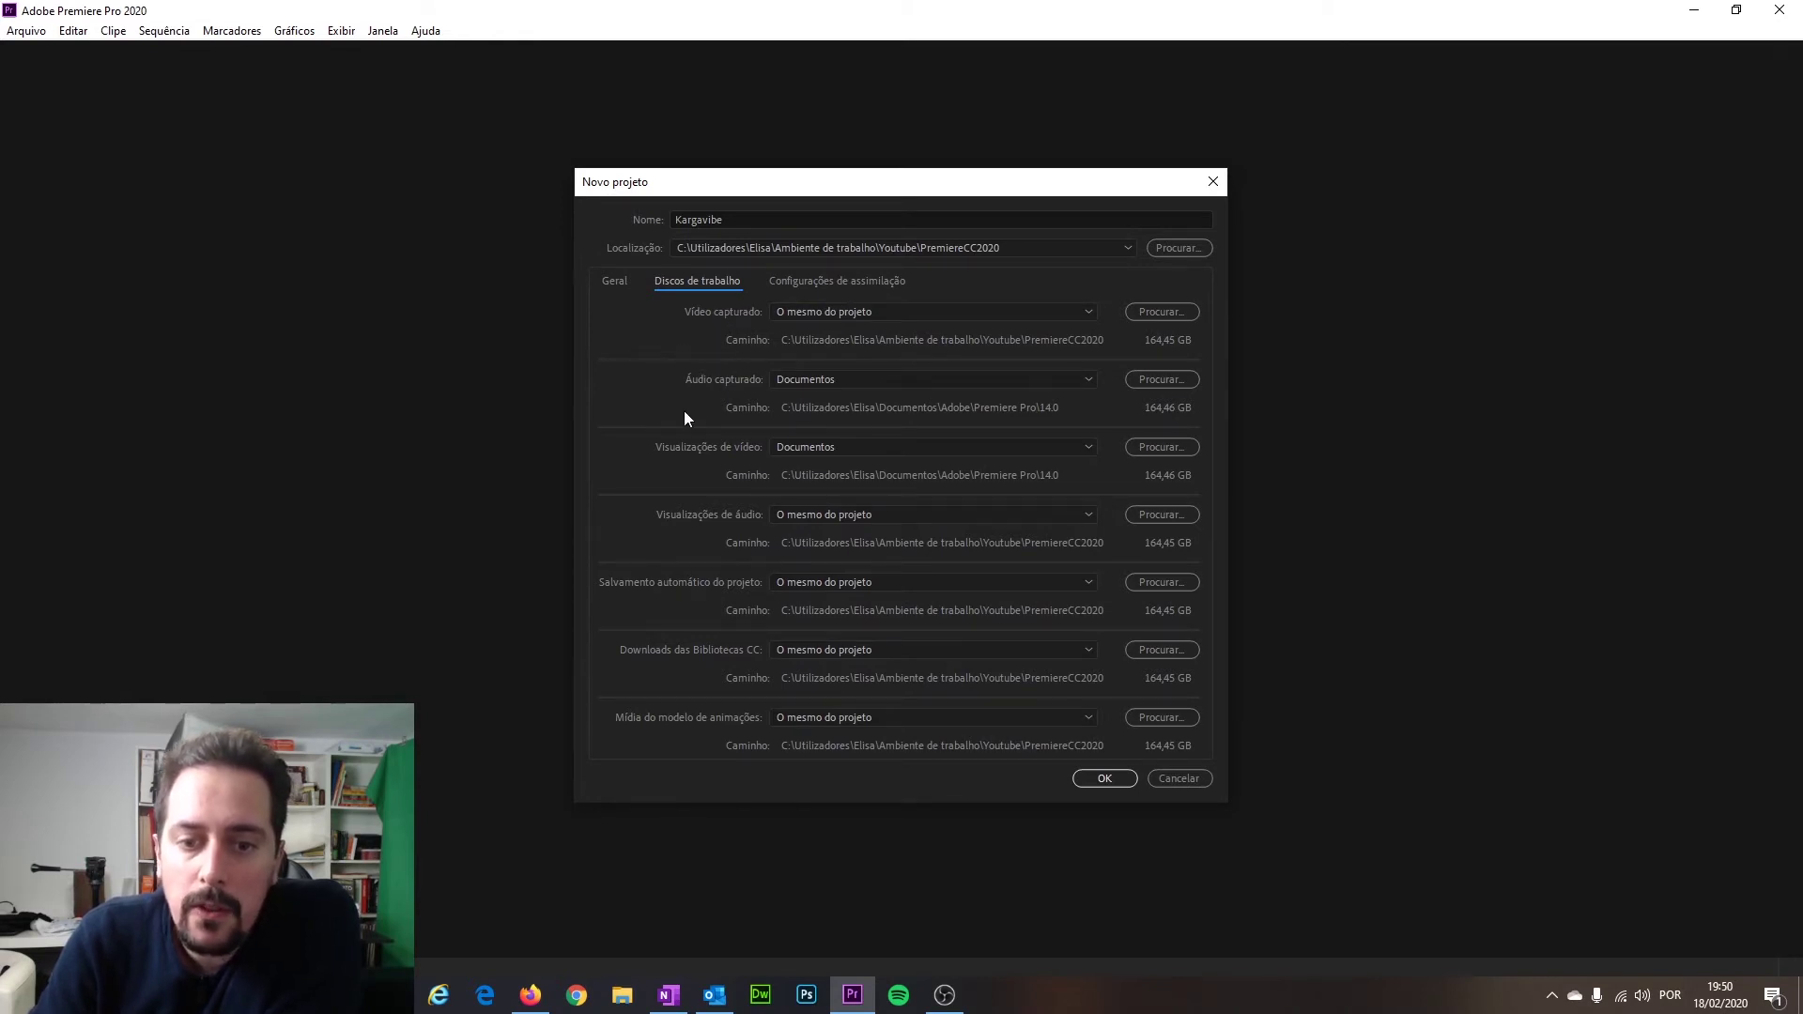
{"action": "left_click", "coordinate": [824, 282]}
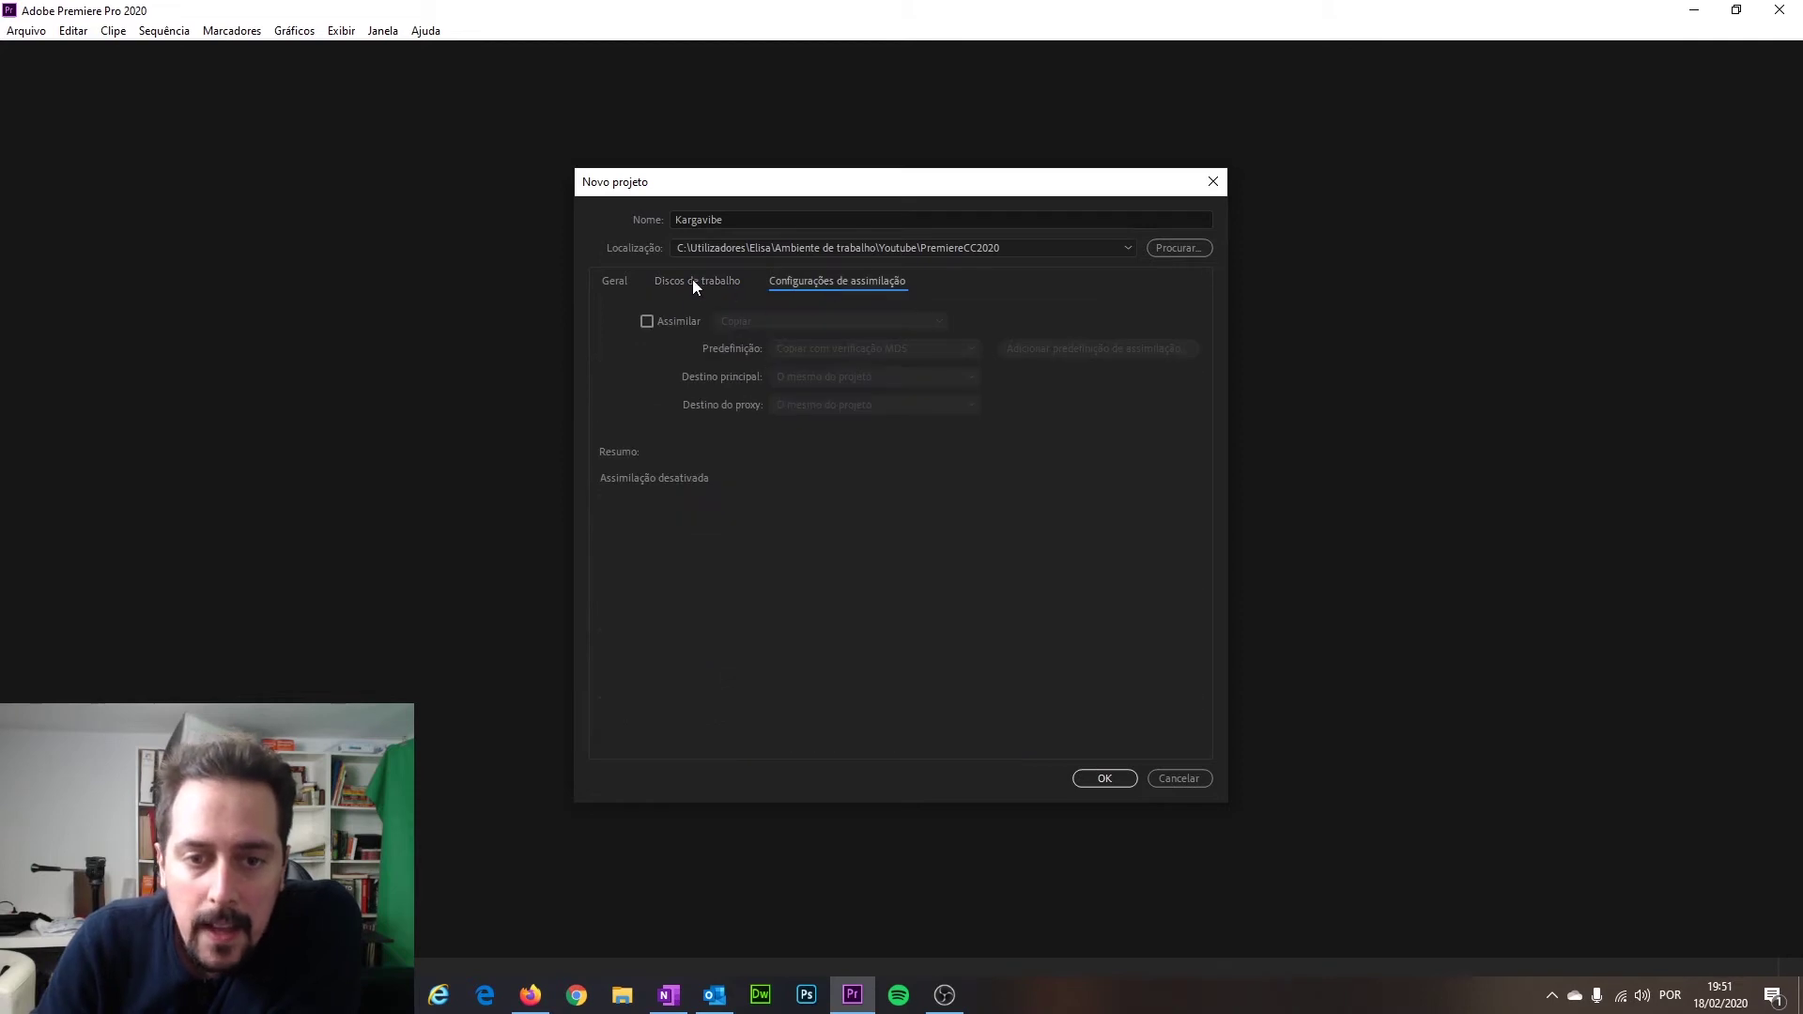
{"action": "left_click", "coordinate": [622, 280]}
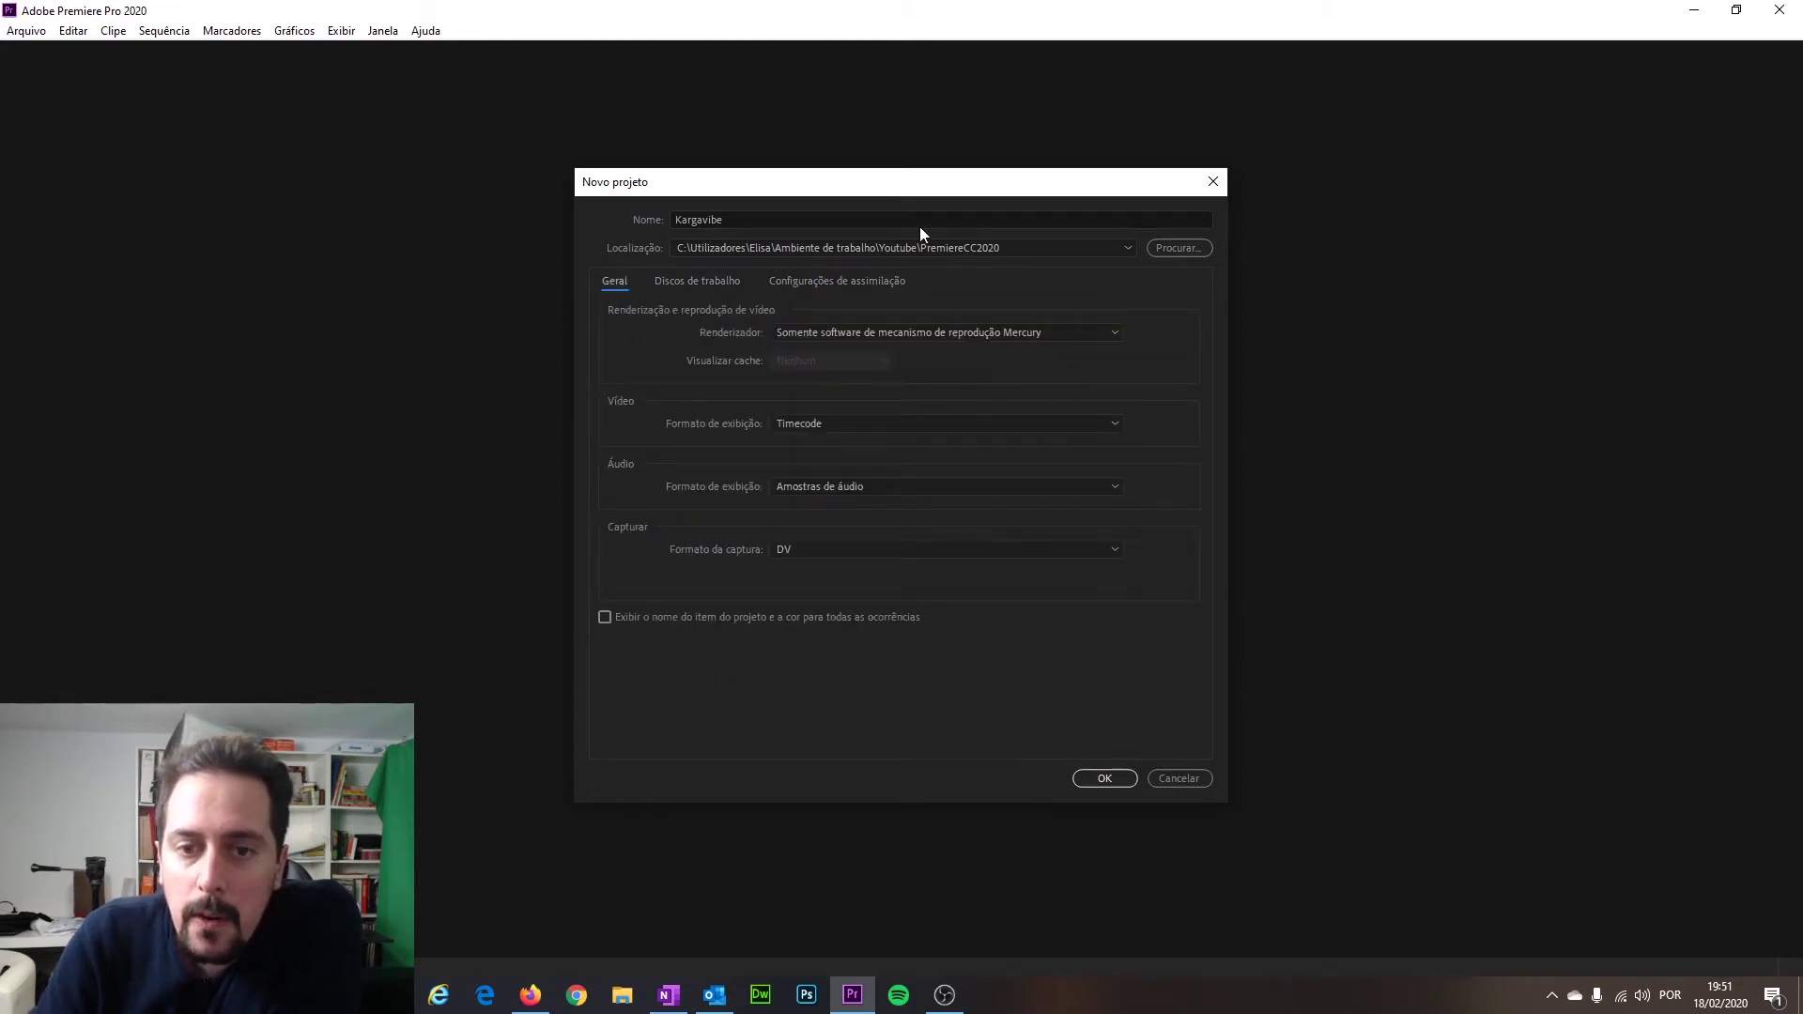
{"action": "left_click", "coordinate": [760, 219]}
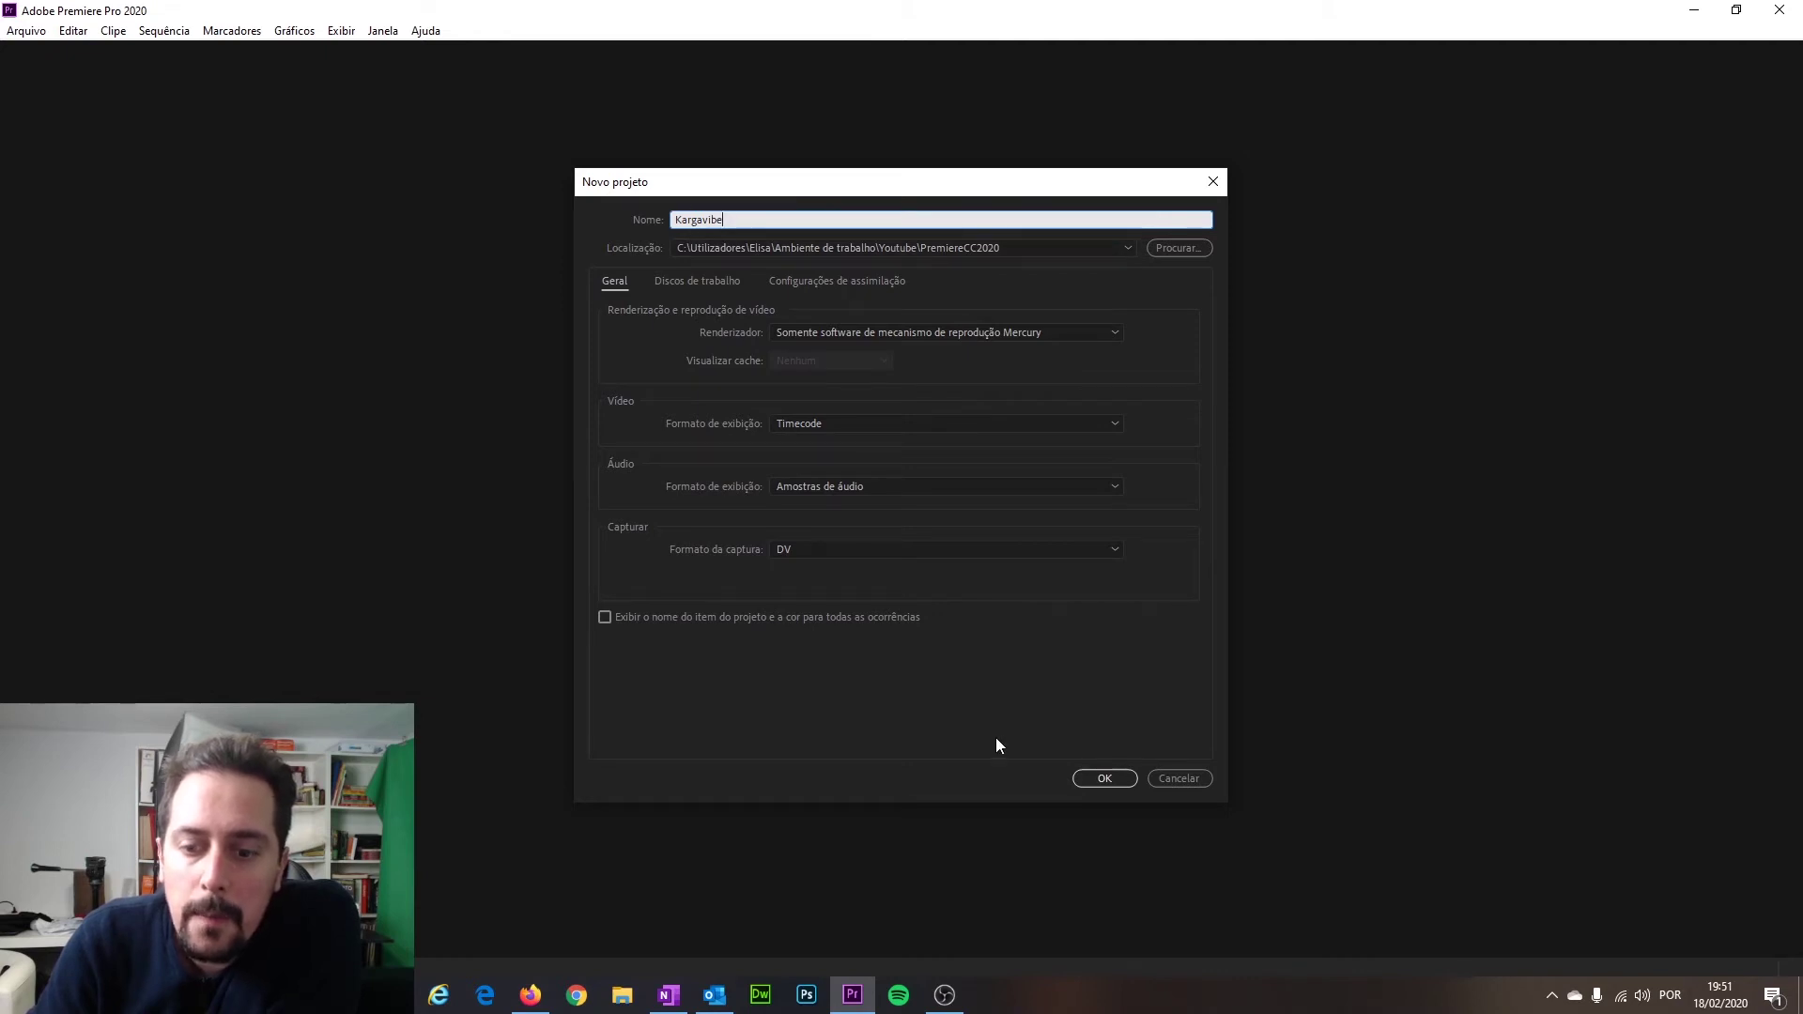
{"action": "left_click", "coordinate": [1105, 780]}
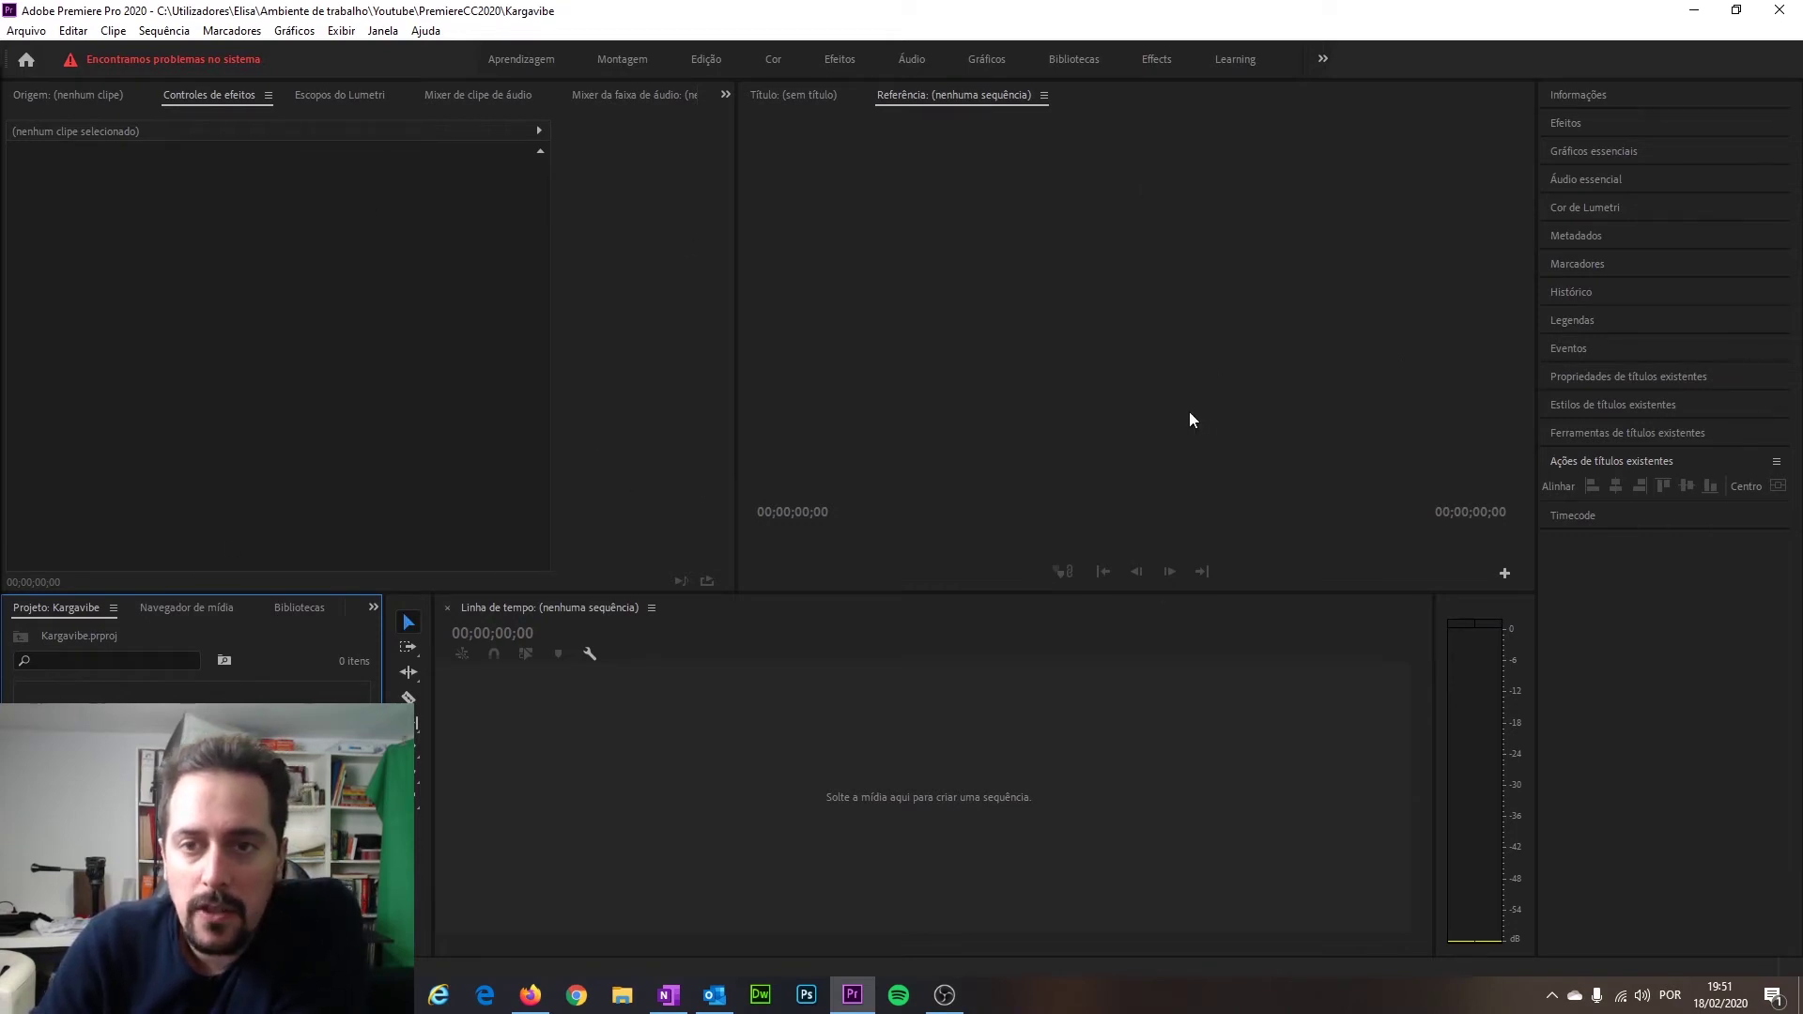
Check the workspace list and close it without changing the layout.
{"action": "left_click", "coordinate": [1323, 60]}
{"action": "left_click", "coordinate": [1322, 60]}
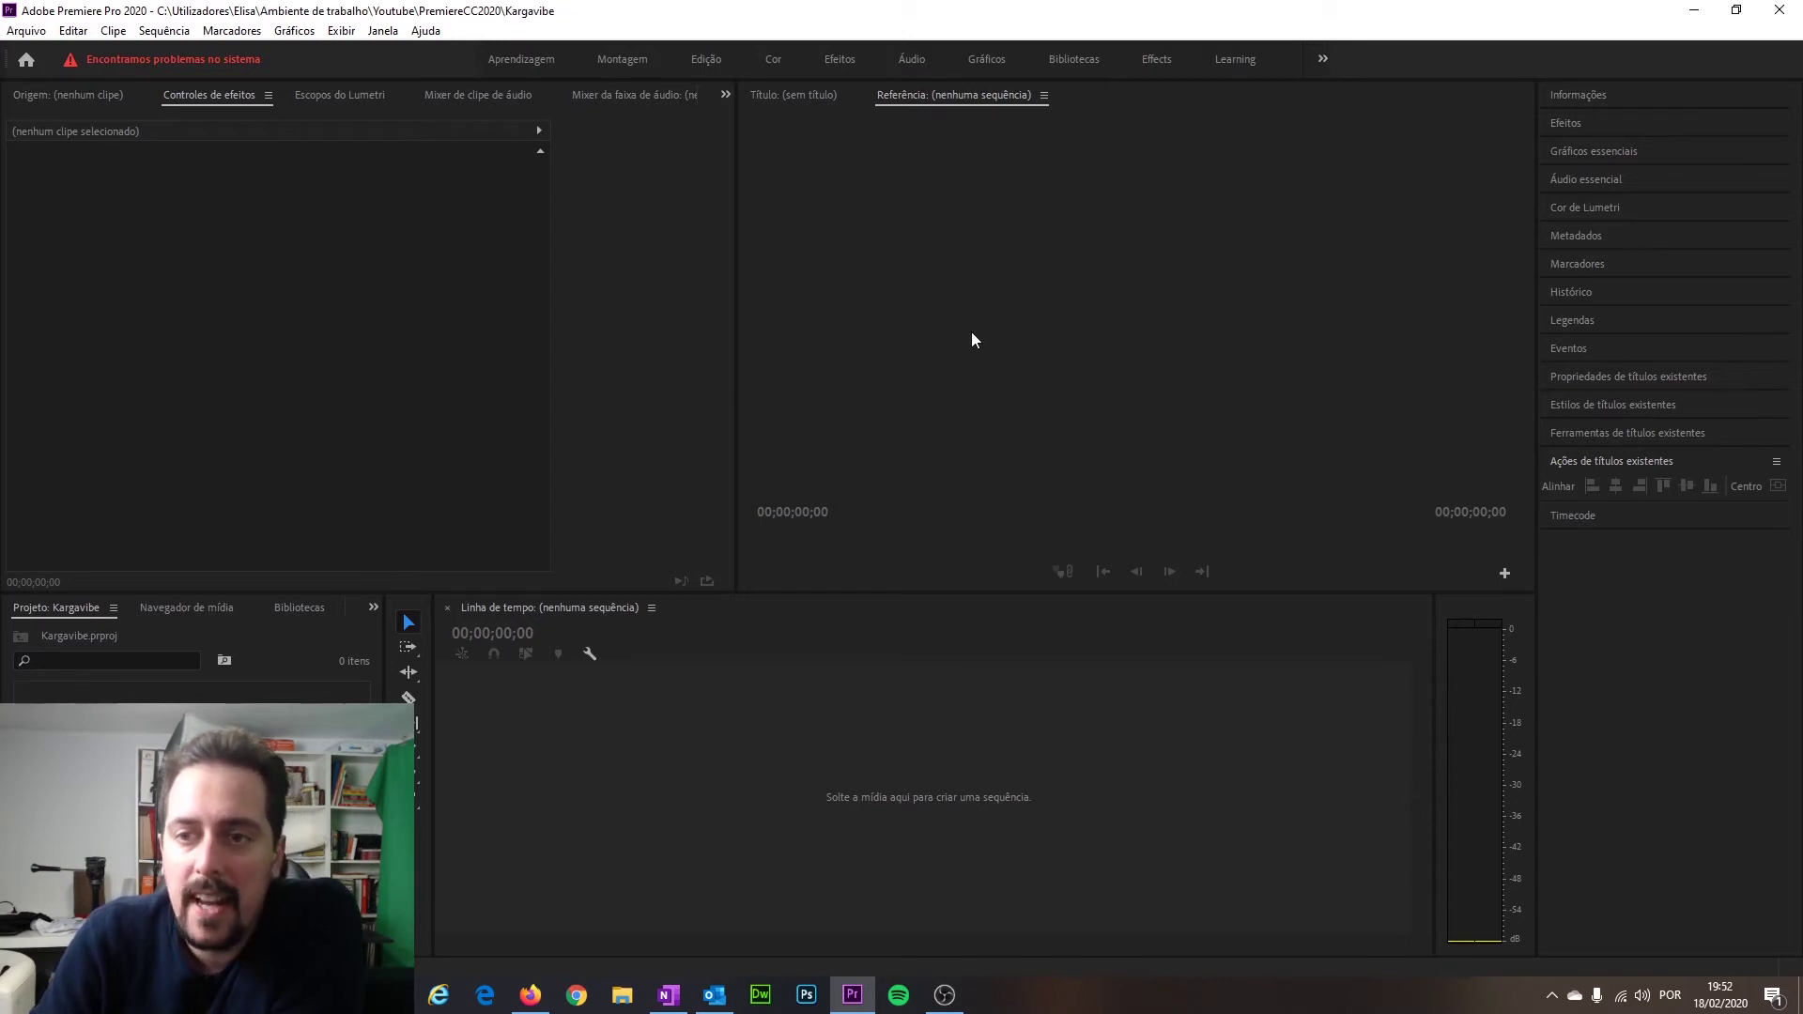
{"action": "left_click", "coordinate": [1320, 59]}
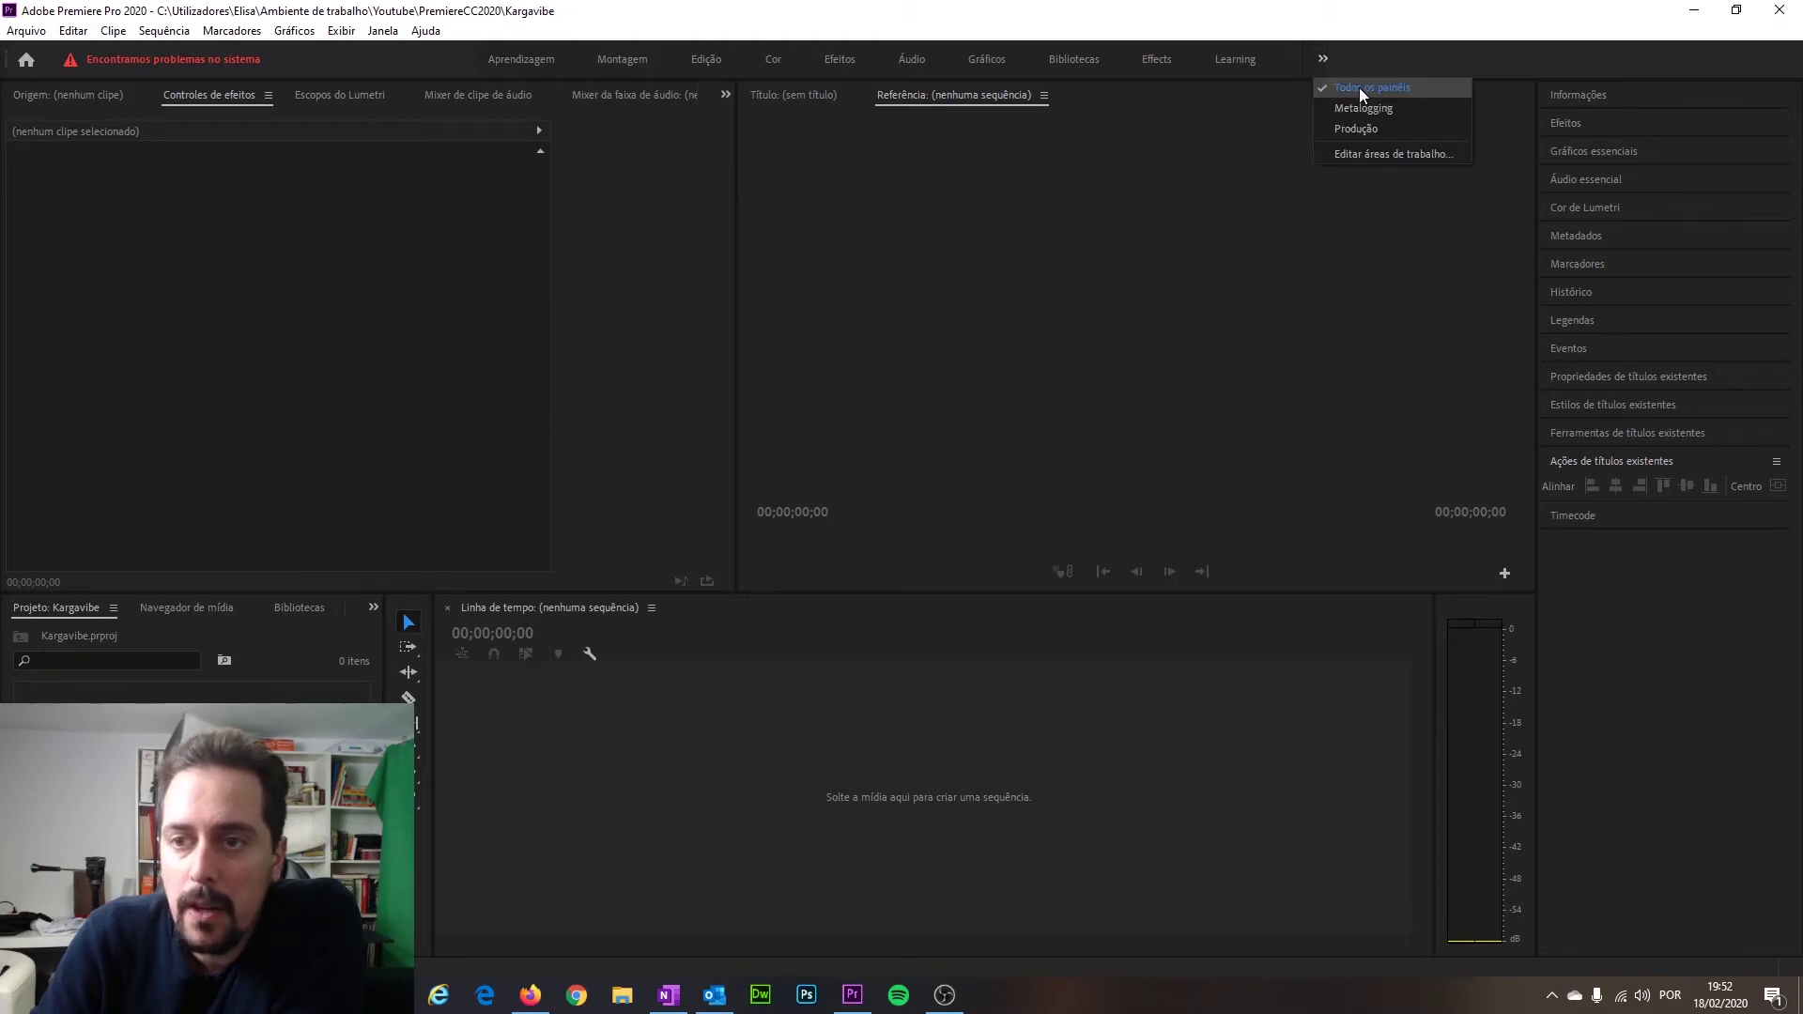
{"action": "left_click", "coordinate": [1356, 87]}
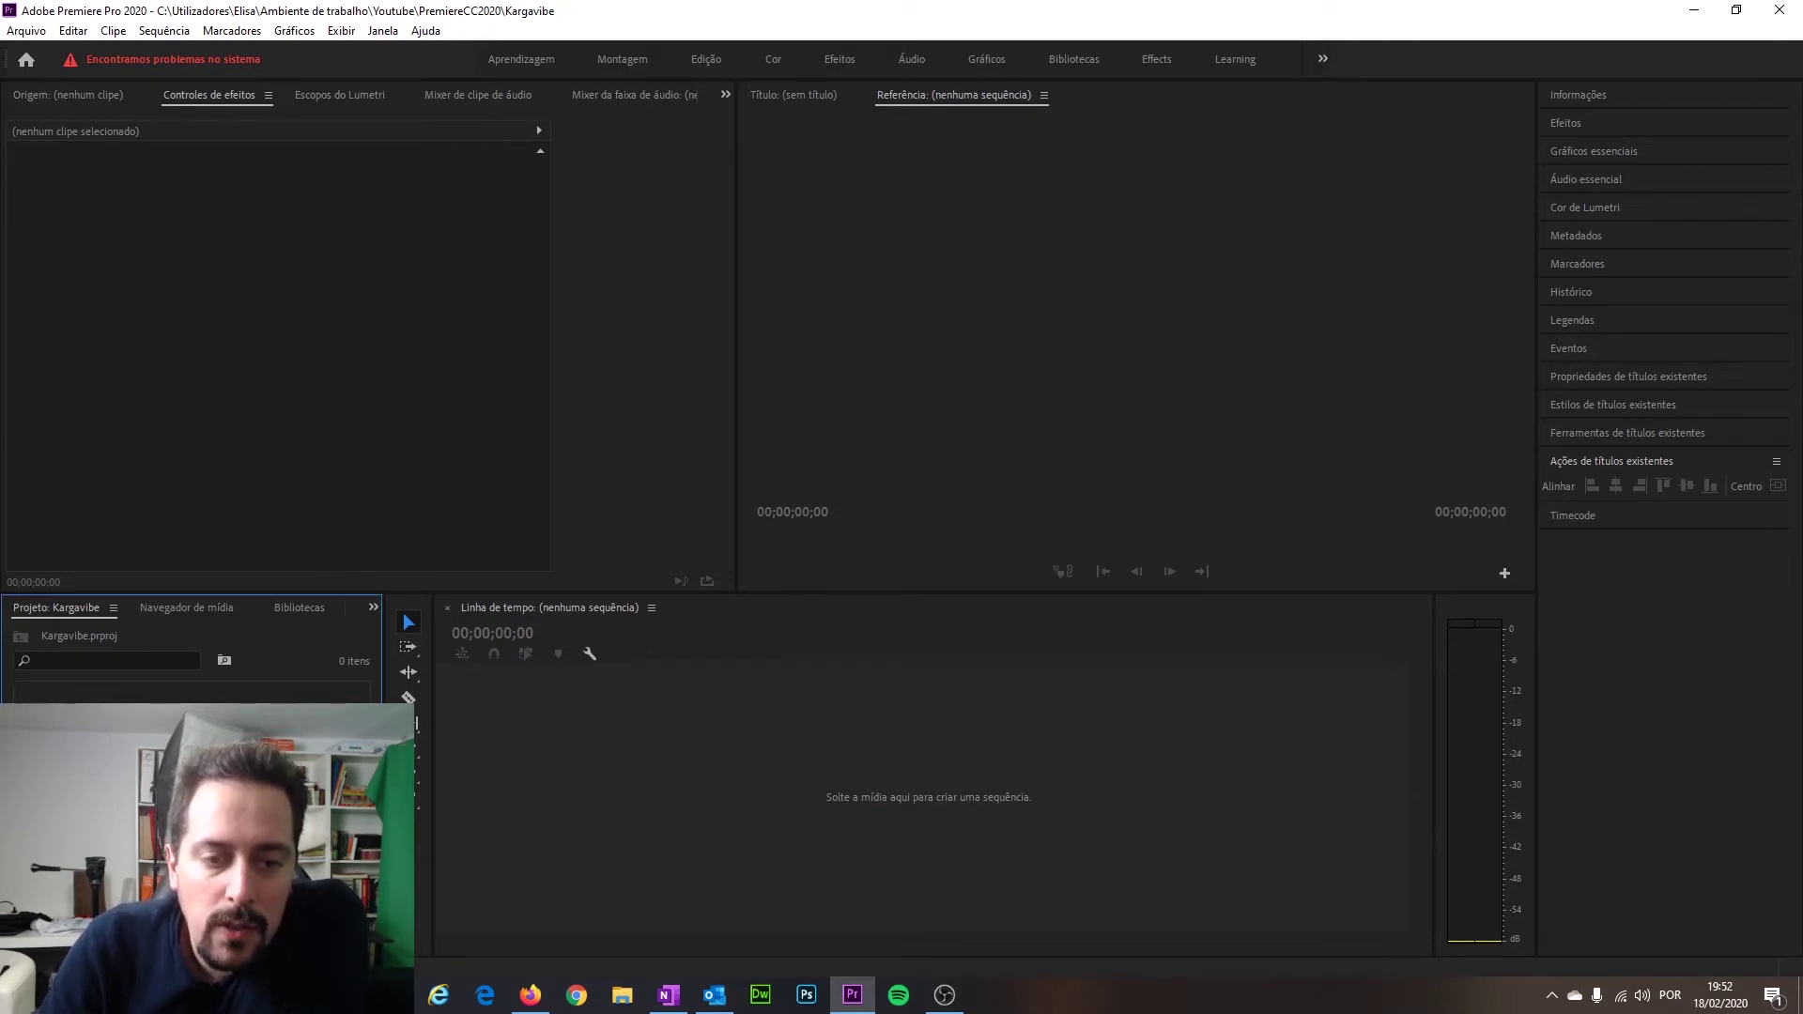
Cancel the Import dialog, then bring up the Source monitor and the Effects panel.
{"action": "key", "text": "ctrl+i"}
{"action": "left_click", "coordinate": [875, 54]}
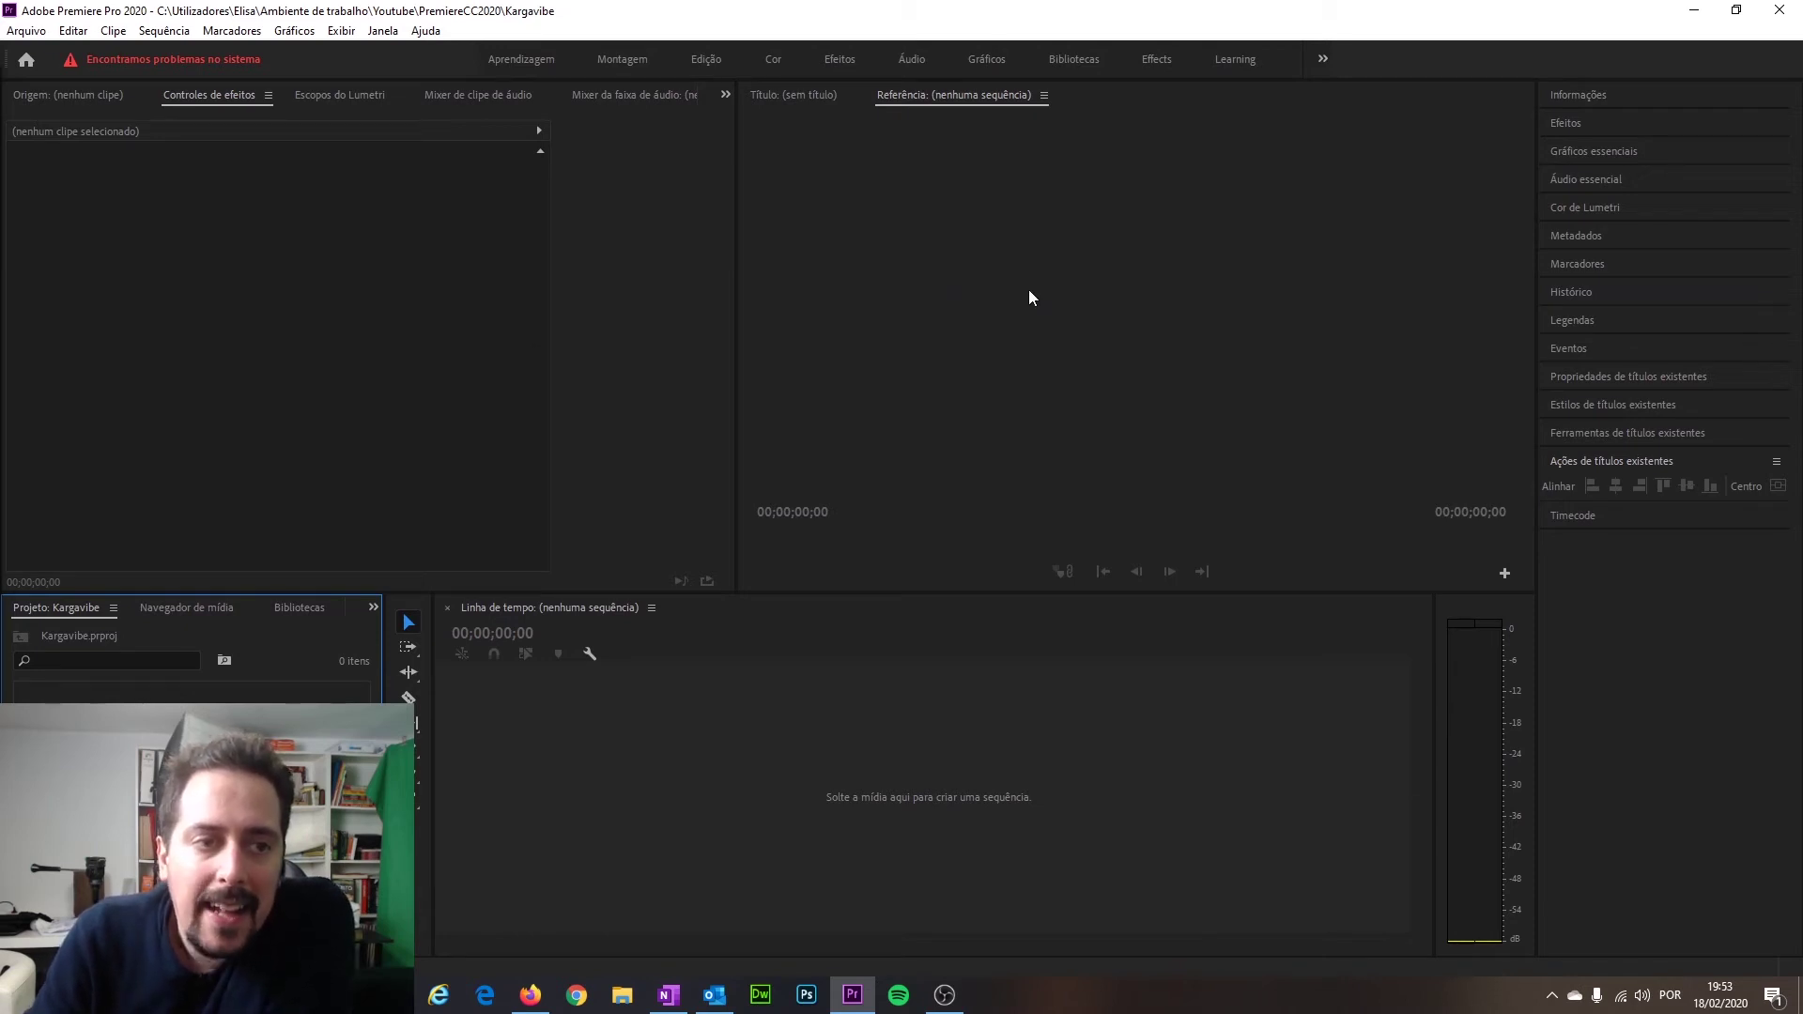
{"action": "left_click", "coordinate": [68, 98]}
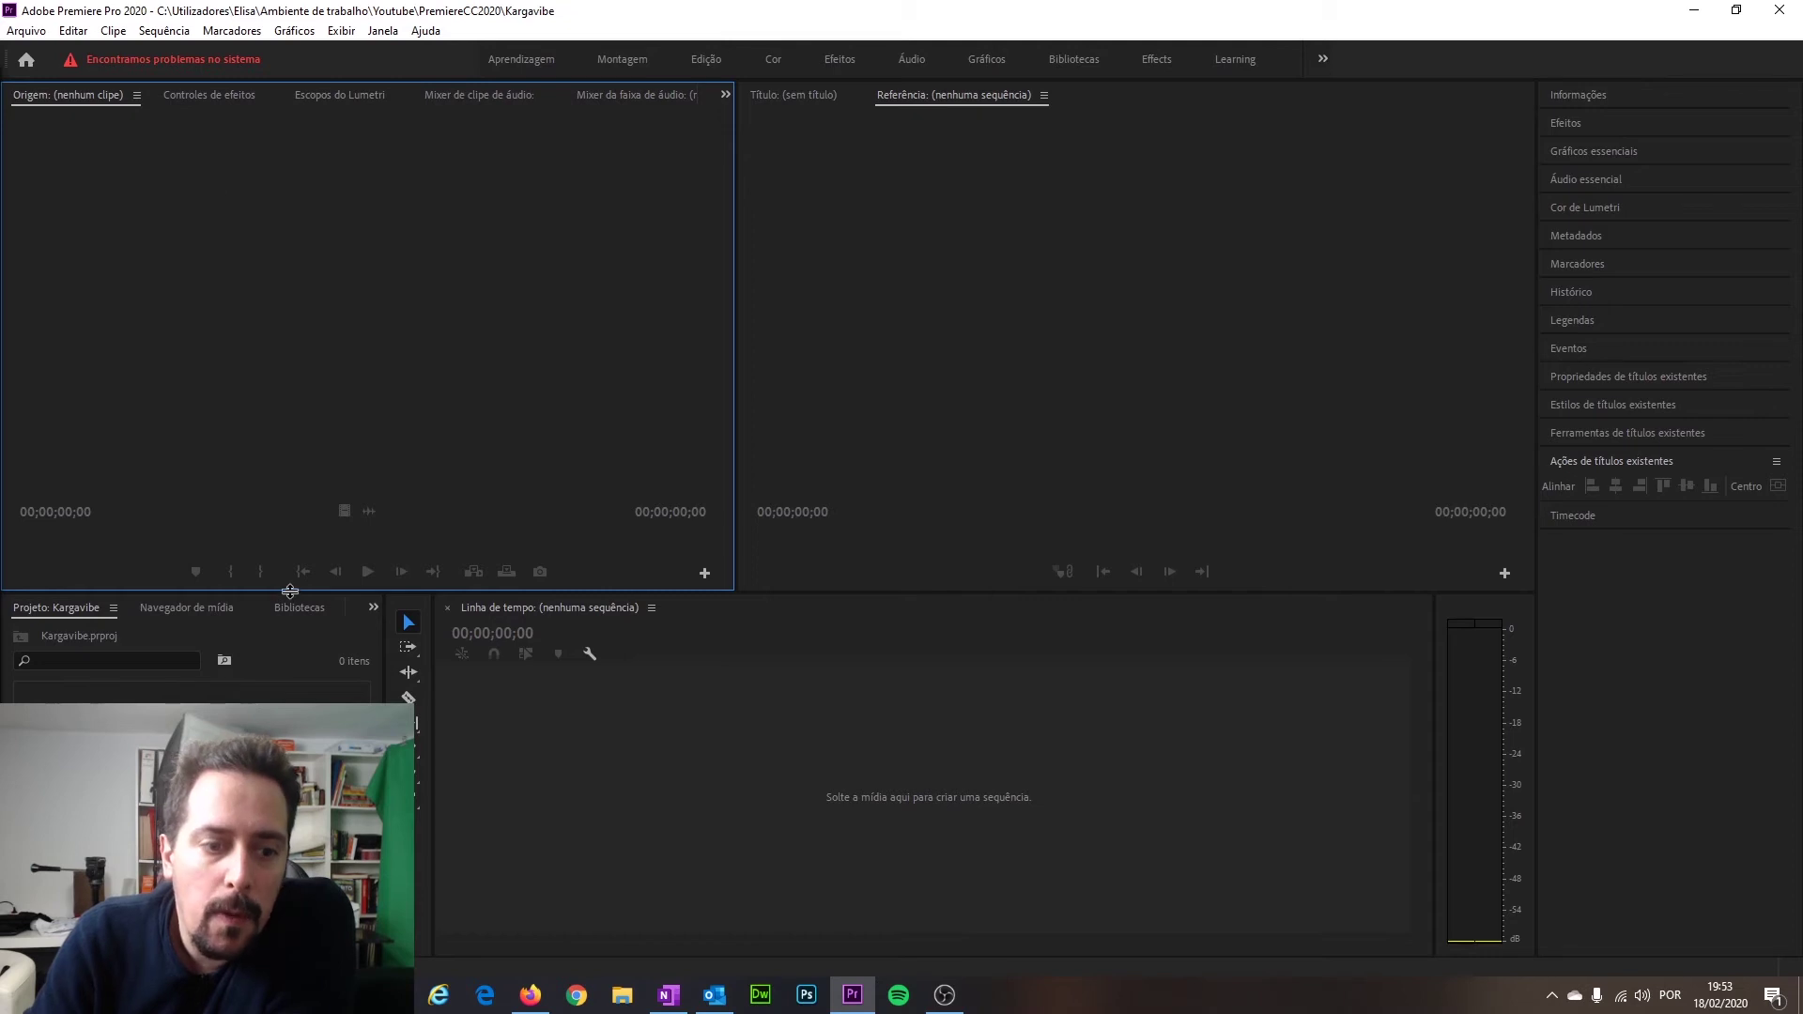
{"action": "left_click", "coordinate": [1570, 126]}
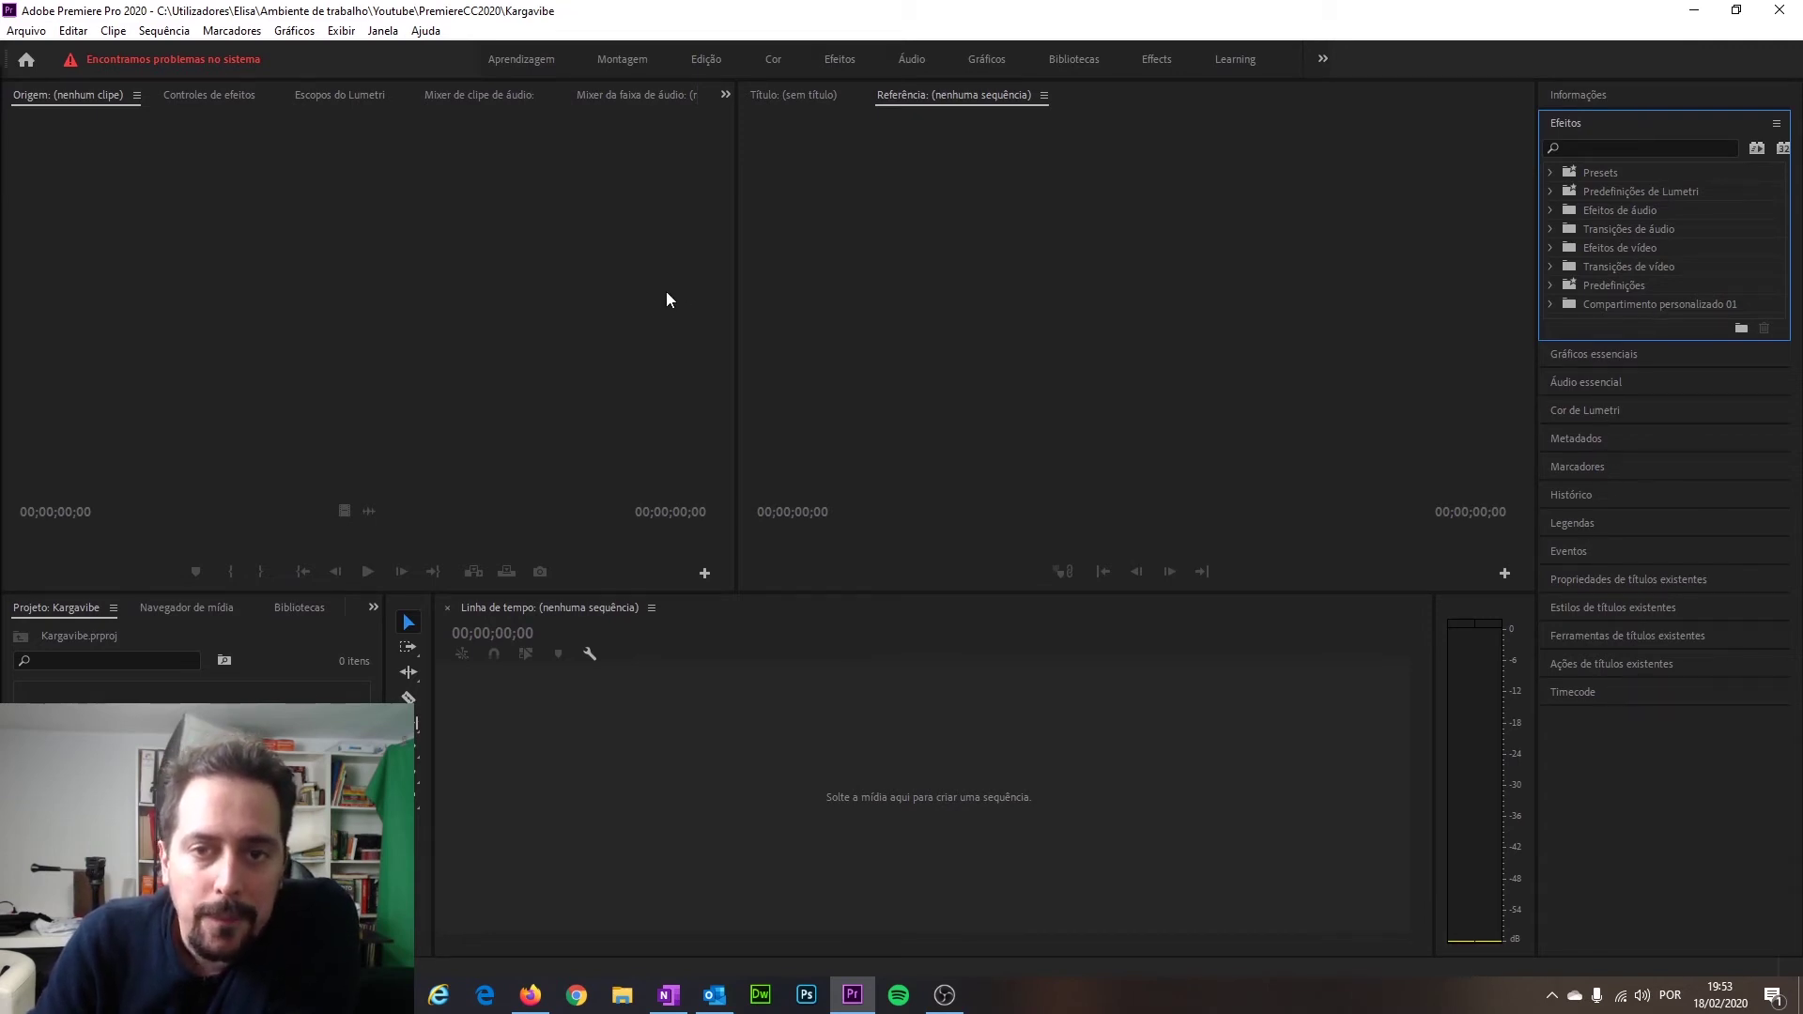
Import the C0001 clip from DesafioActivia into the Project panel and reselect it.
{"action": "double_click", "coordinate": [226, 683]}
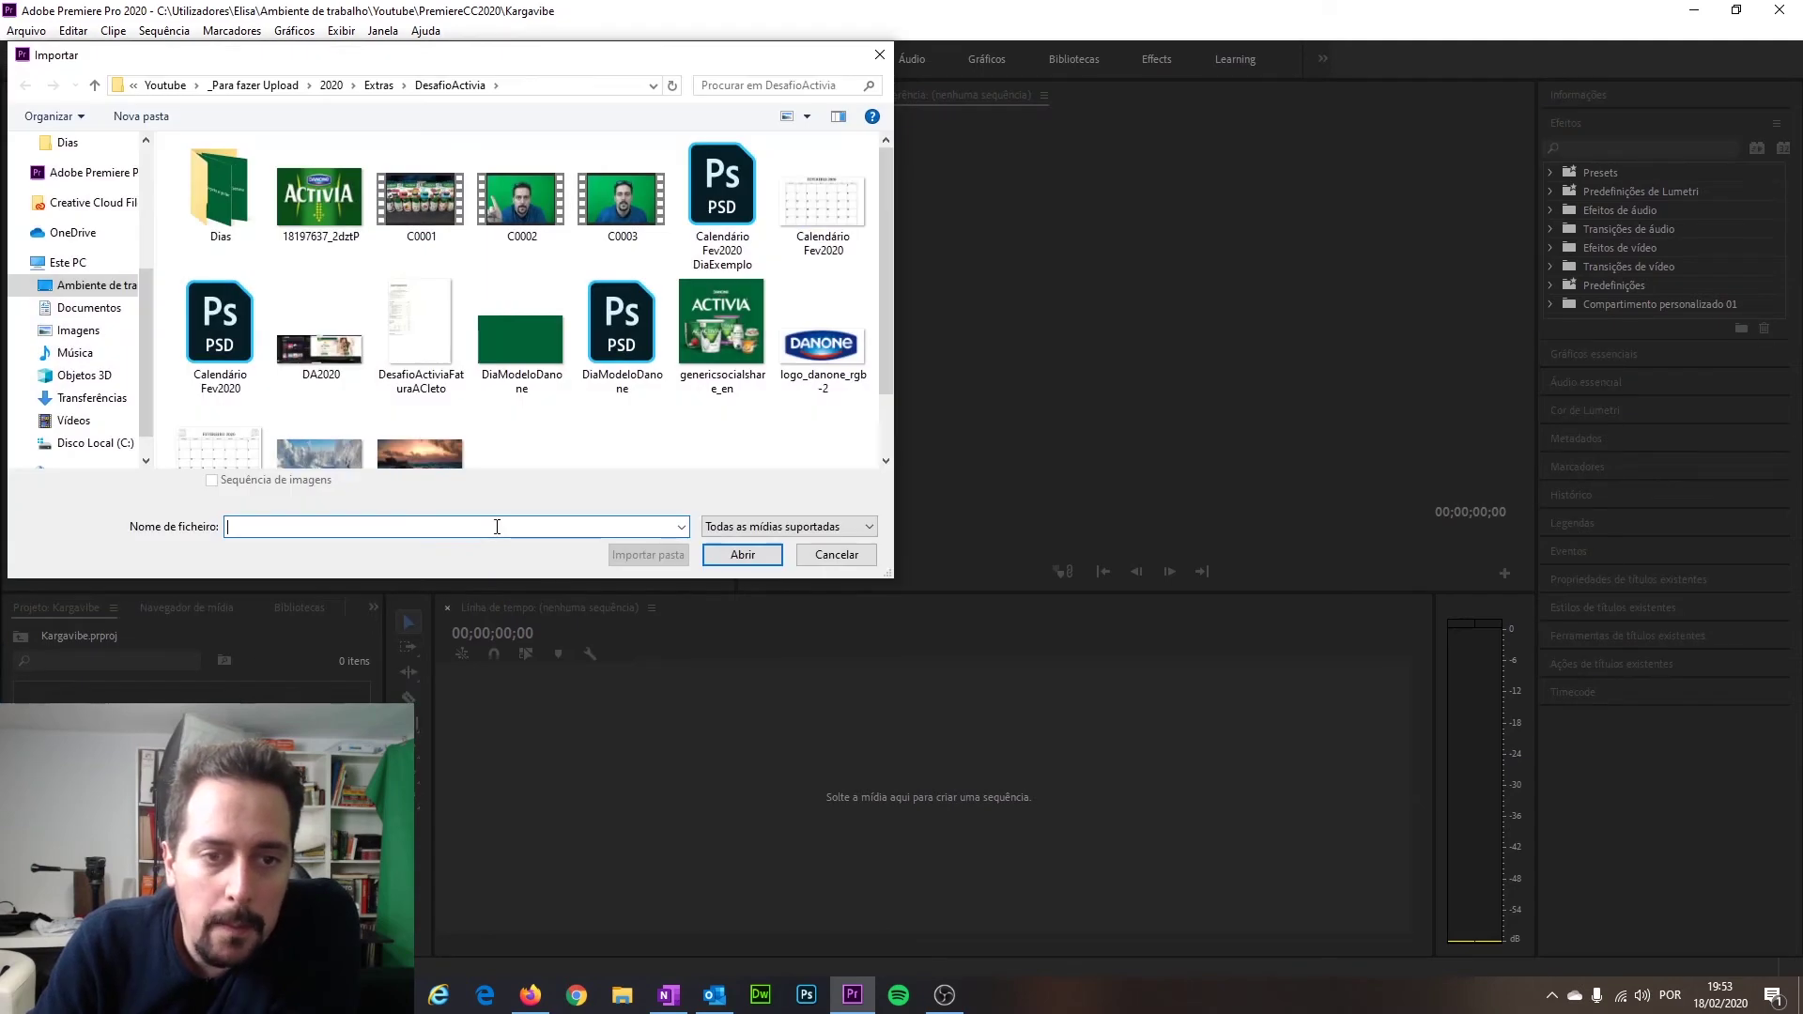
{"action": "double_click", "coordinate": [487, 221]}
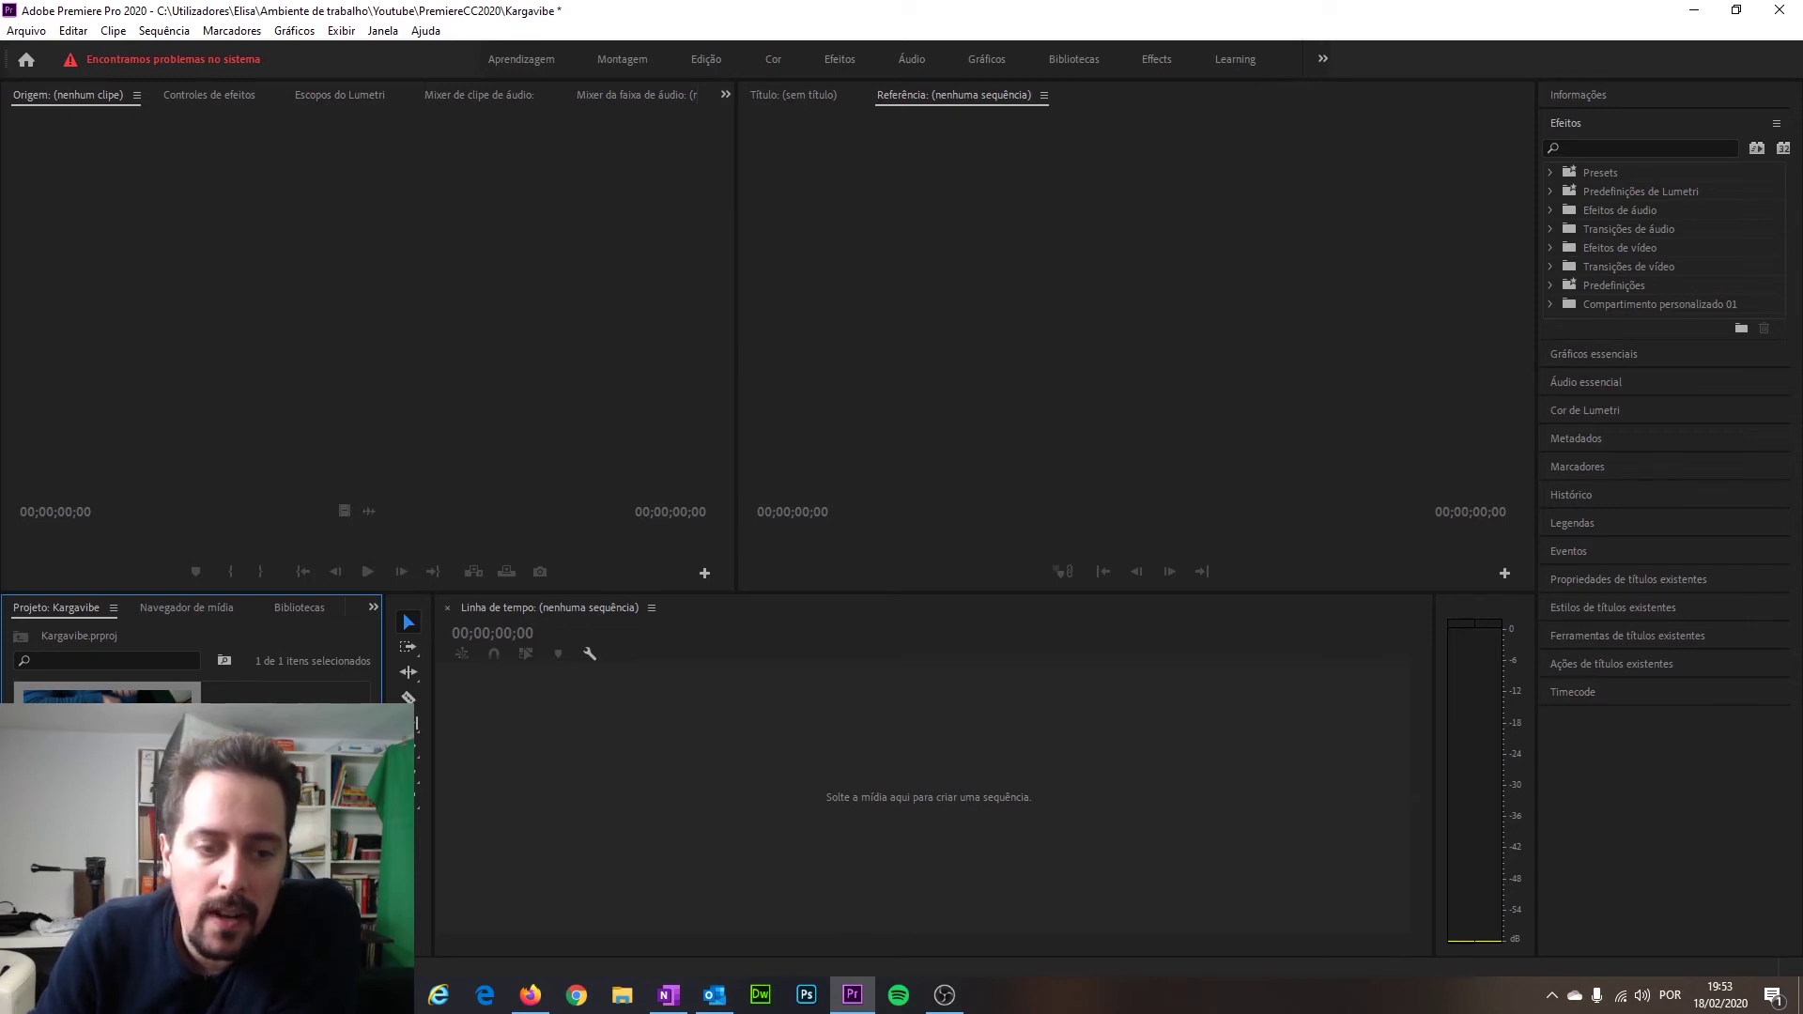
{"action": "key", "text": "ctrl+shift+a"}
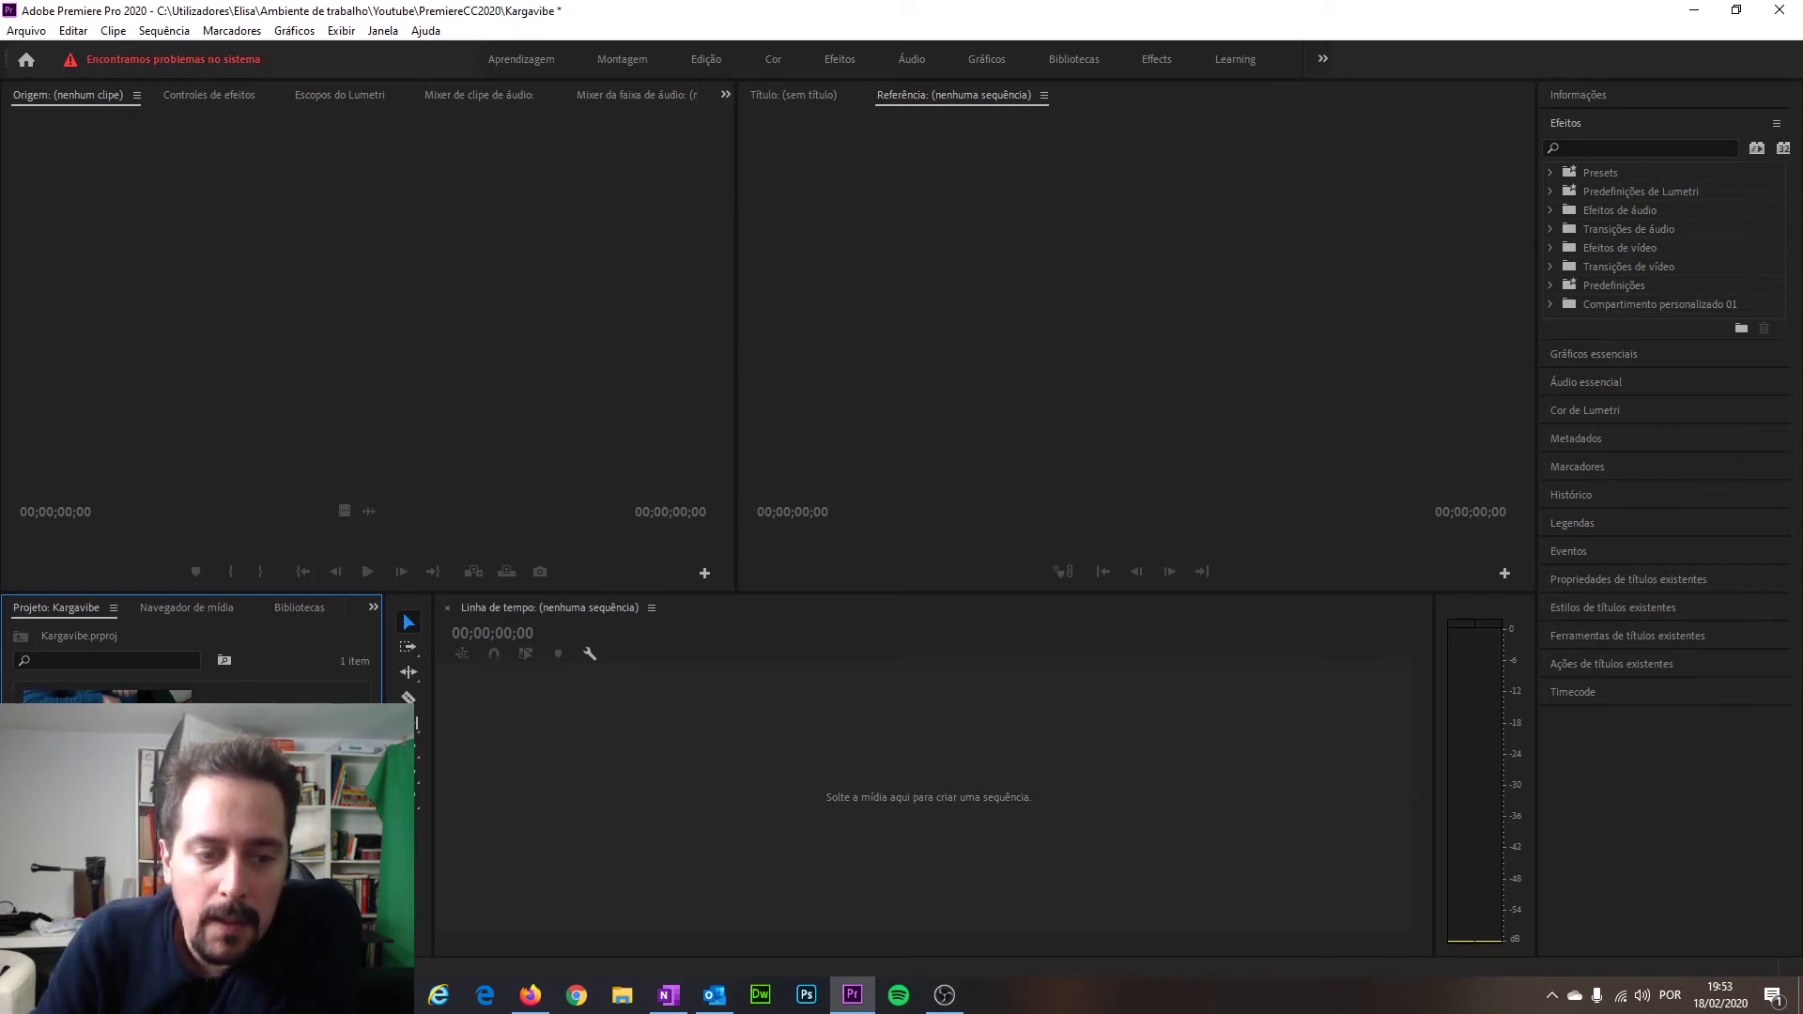
{"action": "key", "text": "ctrl+a"}
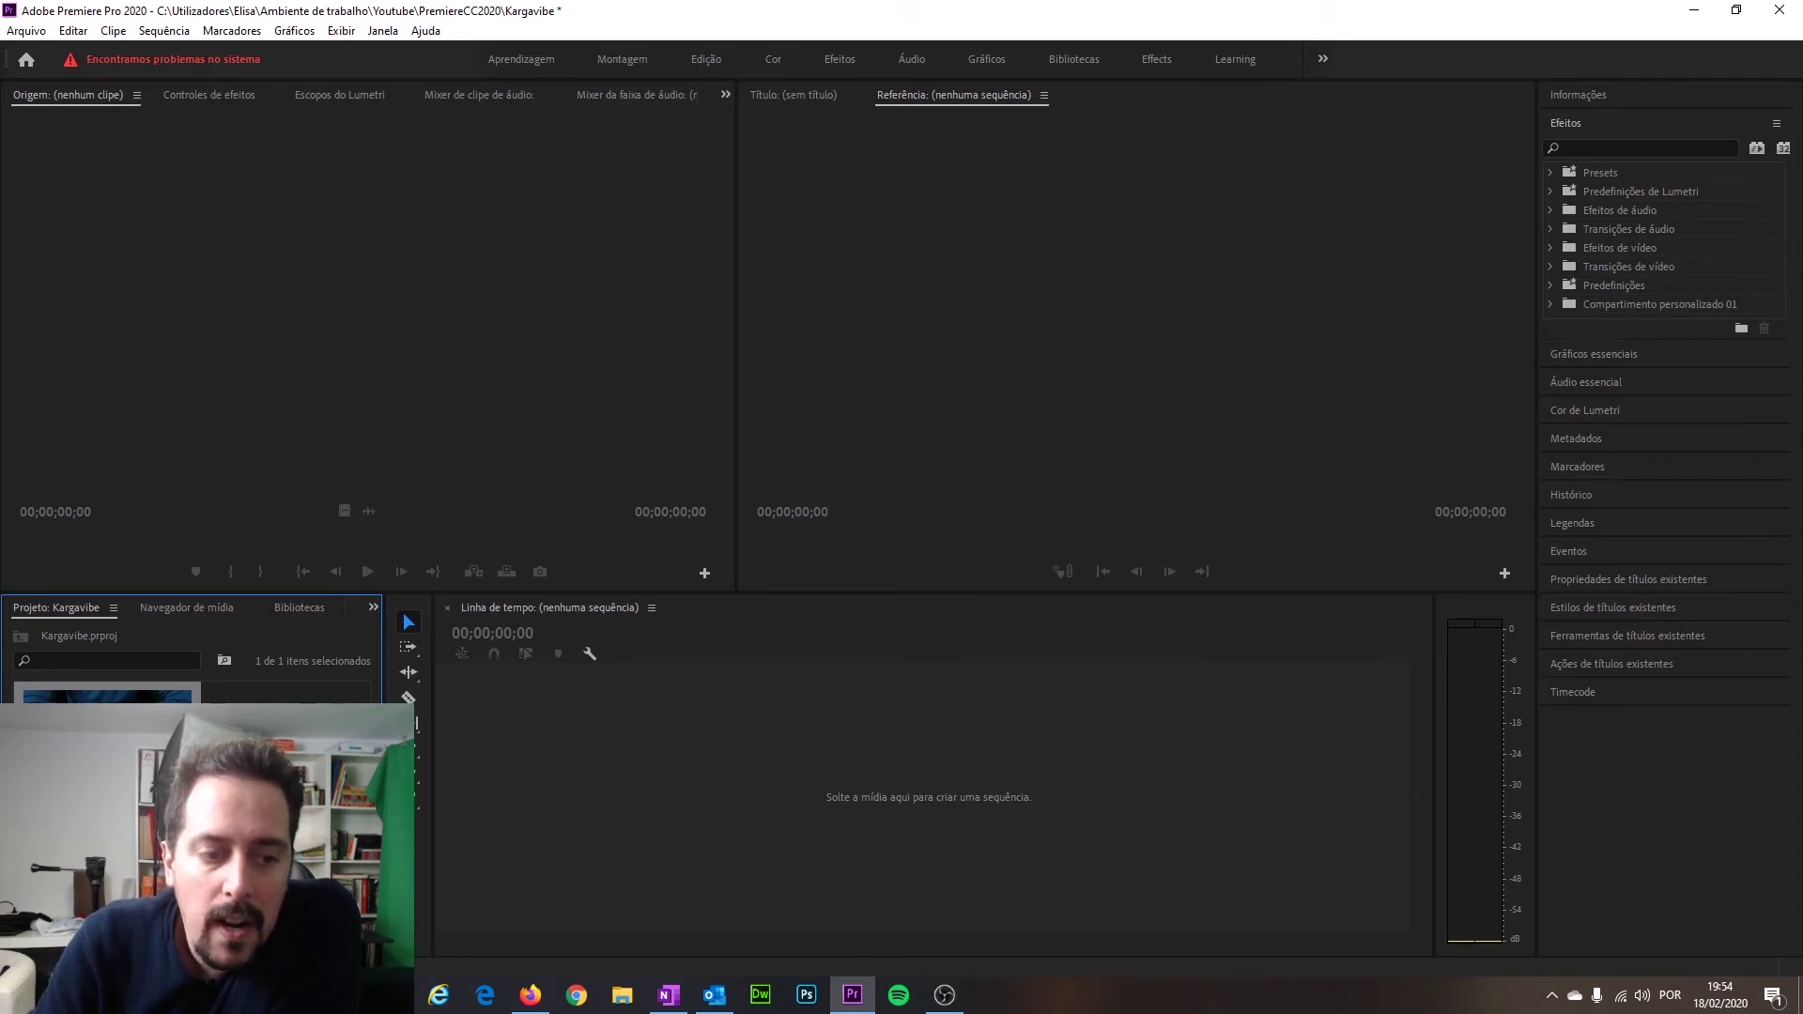
Drop C0001 onto the empty Timeline to create its sequence, then scrub to the clip's end.
{"action": "mouse_move", "coordinate": [106, 697]}
{"action": "left_mouse_down"}
{"action": "mouse_move", "coordinate": [604, 782]}
{"action": "mouse_move", "coordinate": [571, 771]}
{"action": "left_mouse_up"}
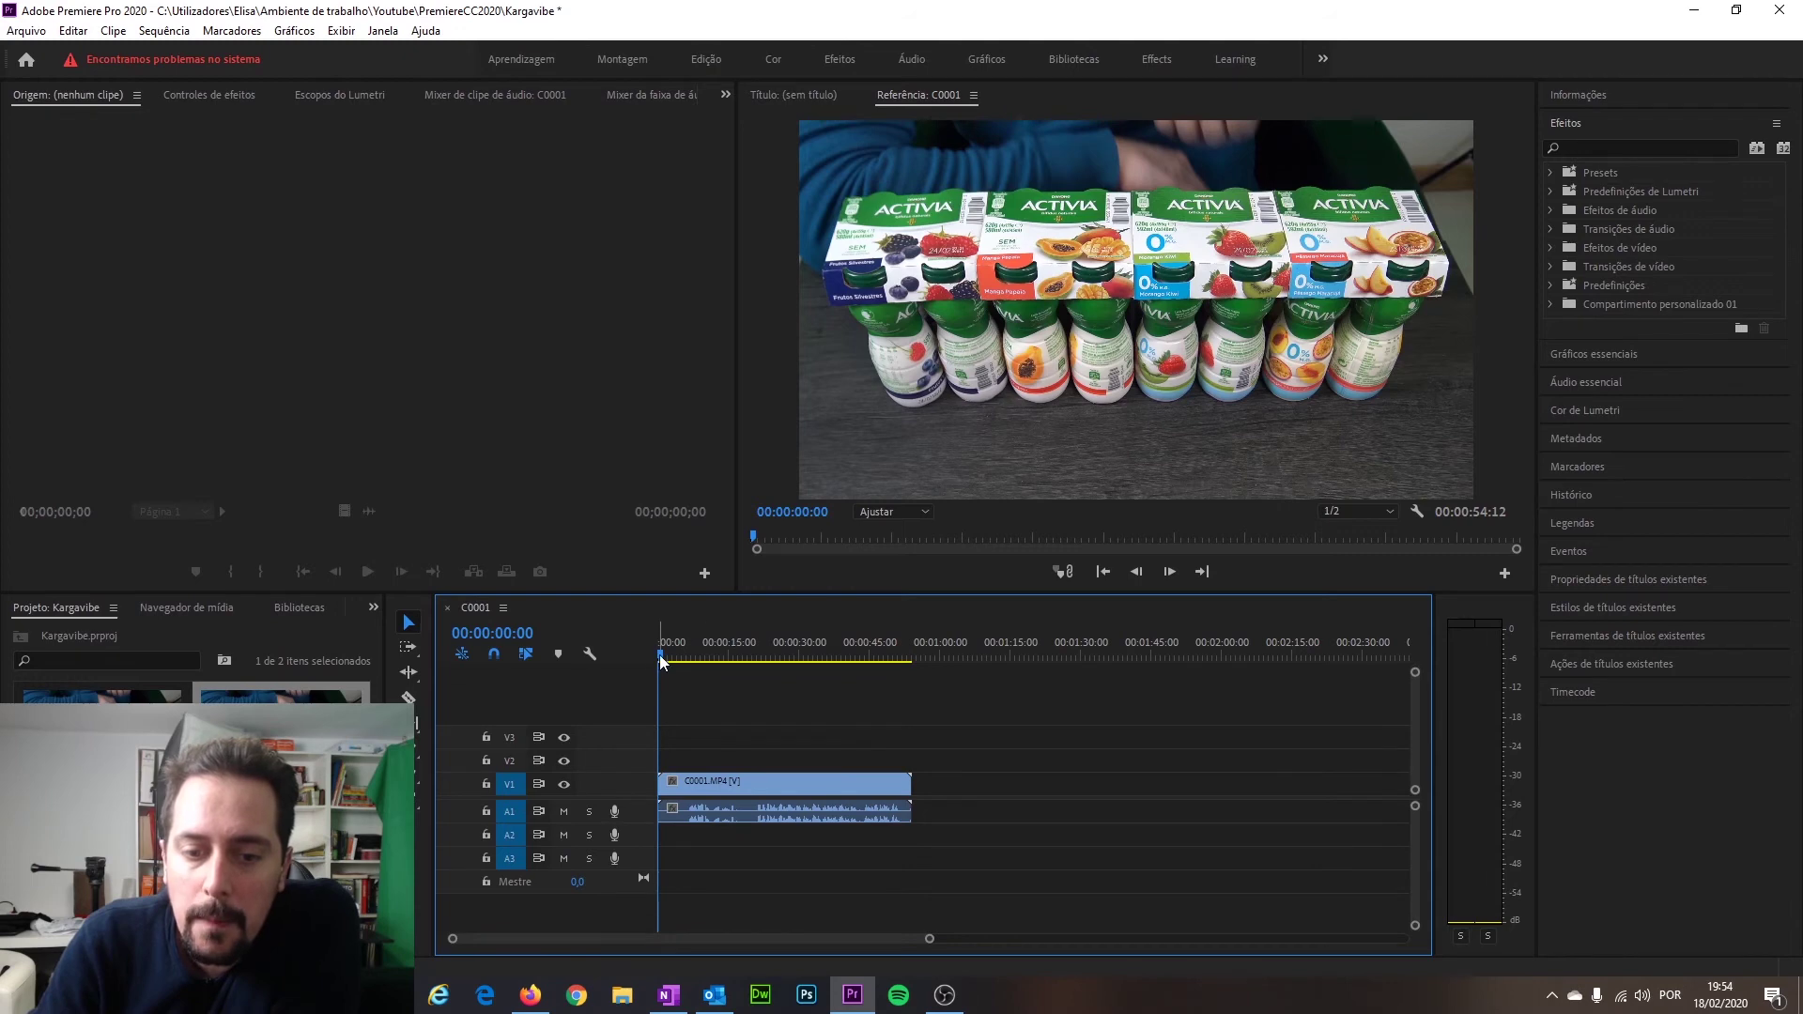
{"action": "left_click_drag", "start_coordinate": [660, 656], "coordinate": [917, 661]}
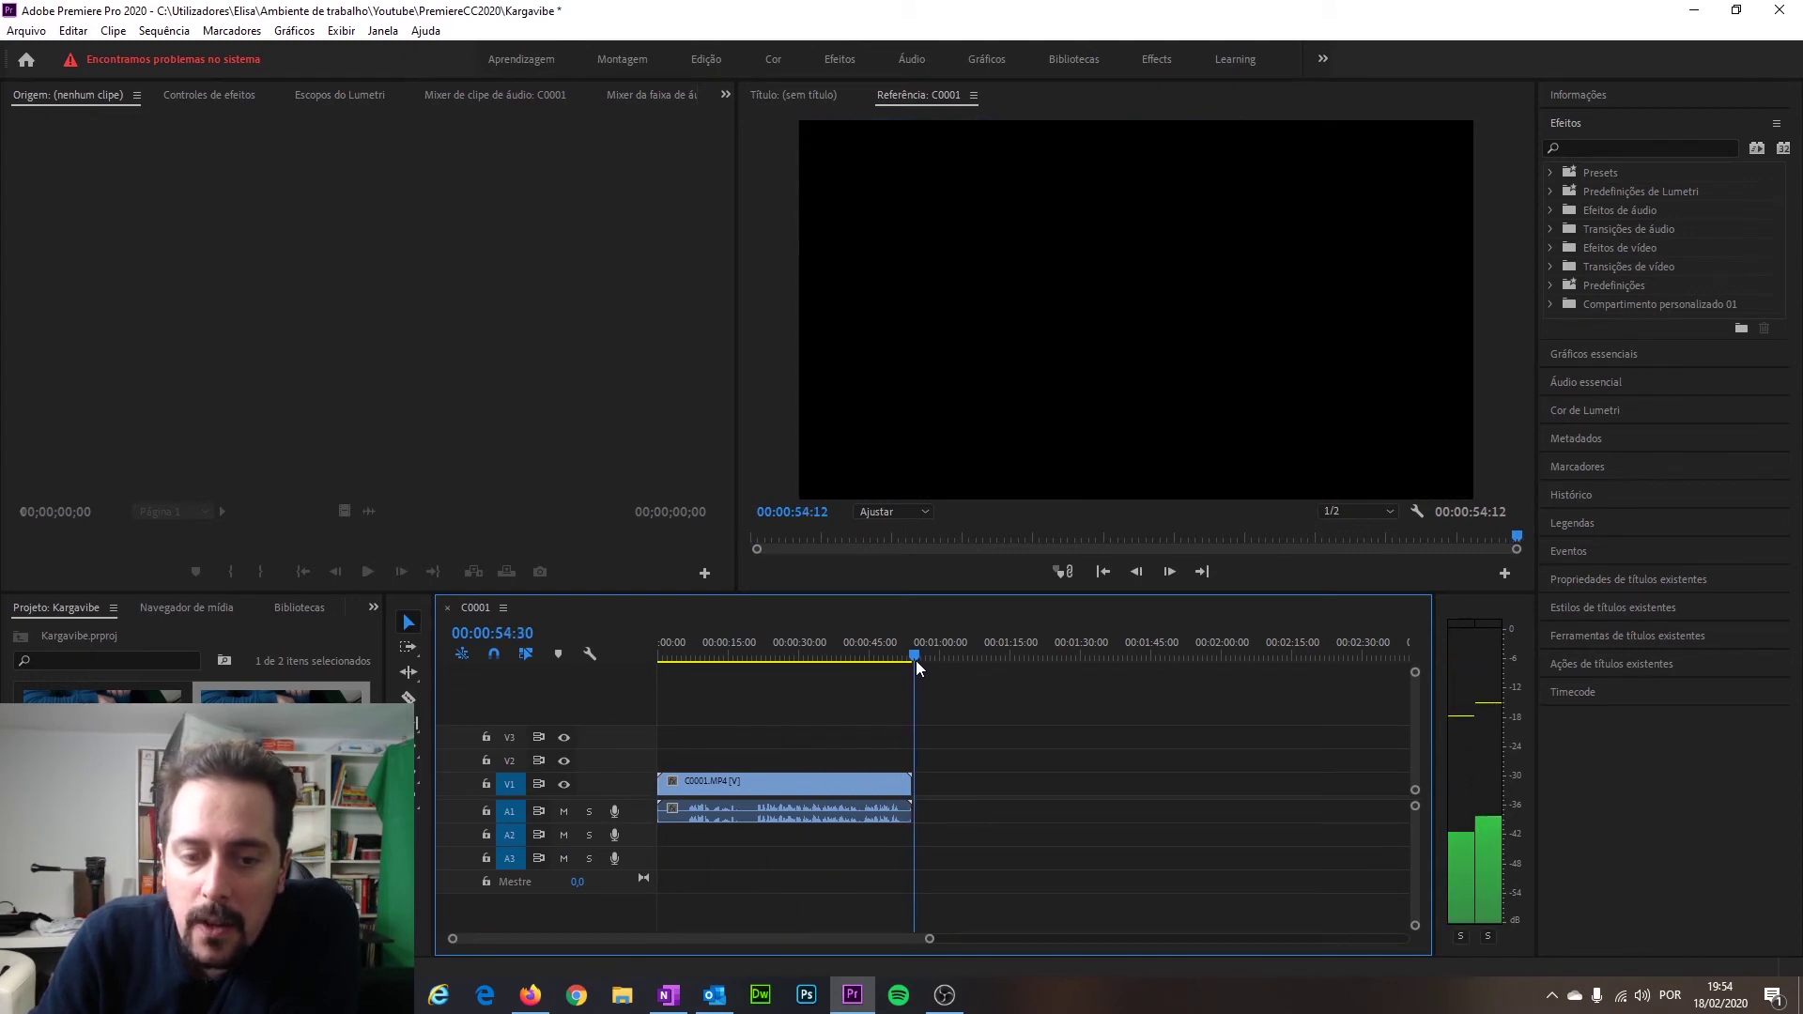
{"action": "left_click_drag", "start_coordinate": [916, 661], "coordinate": [916, 655]}
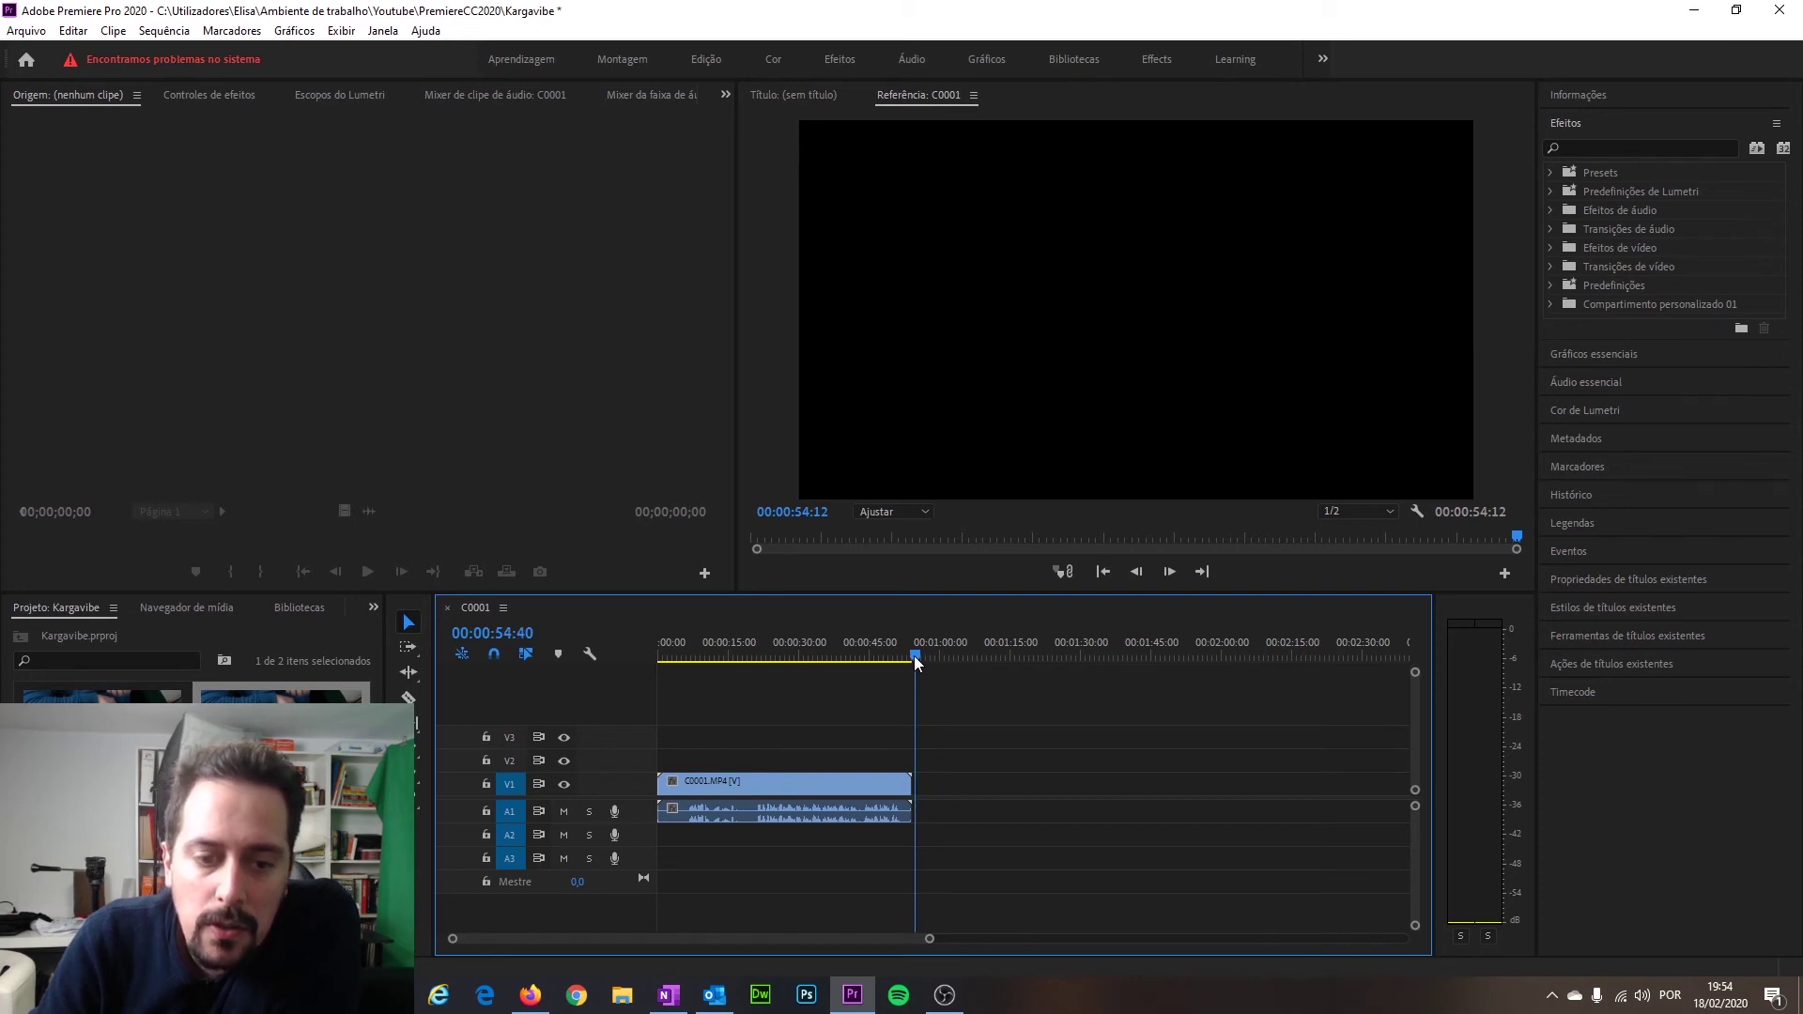
{"action": "left_click_drag", "start_coordinate": [915, 655], "coordinate": [915, 655]}
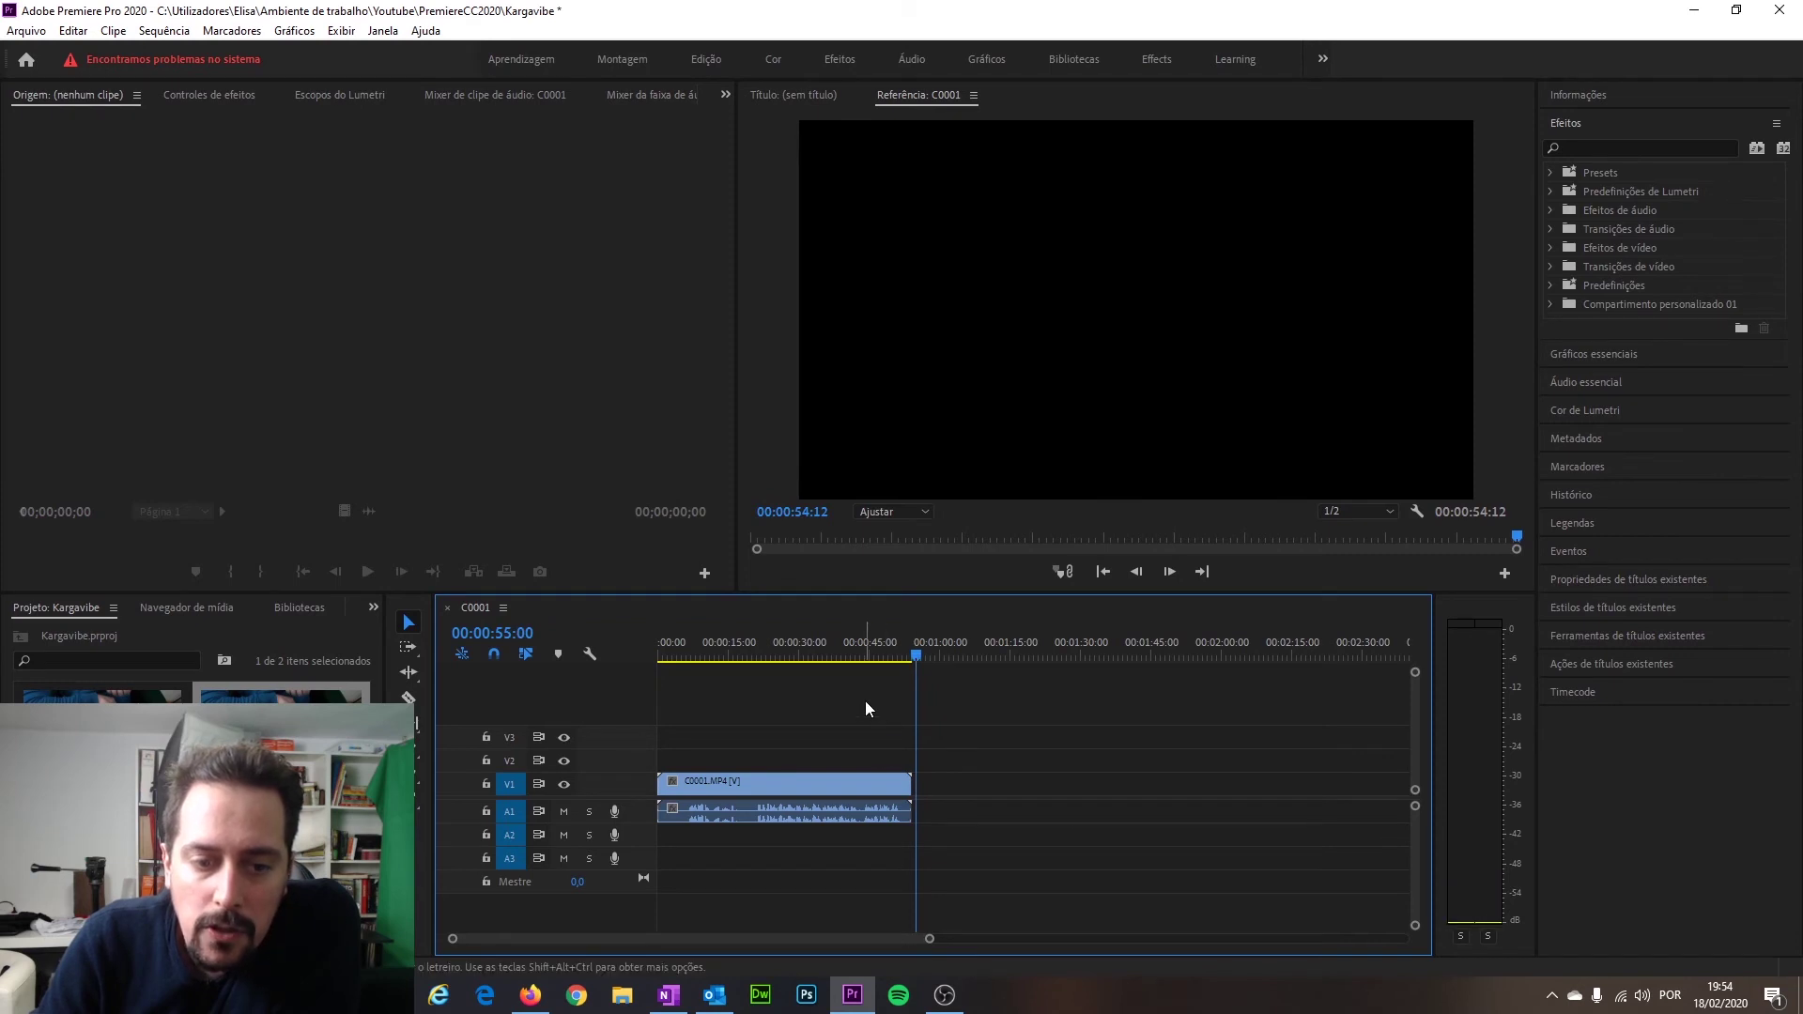
{"action": "left_click", "coordinate": [915, 656]}
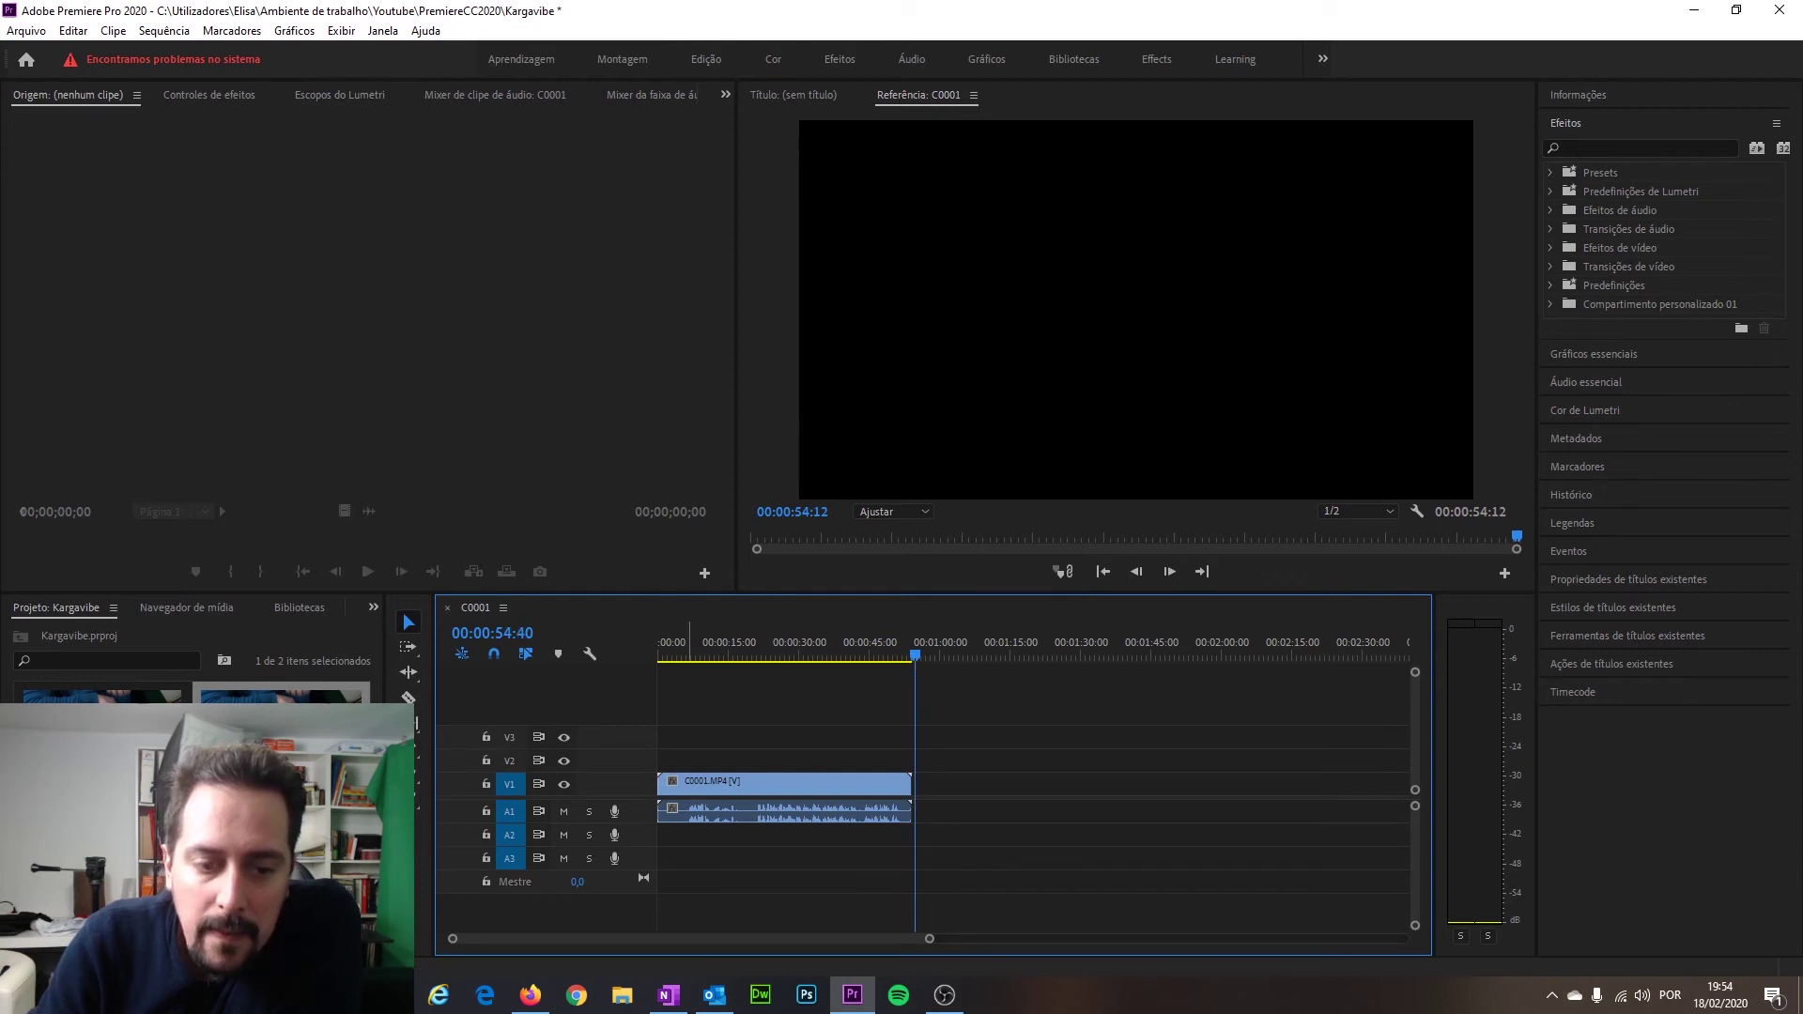
Zoom the Timeline in on the end of the C0001 clip with the Zoom tool.
{"action": "left_click", "coordinate": [414, 786]}
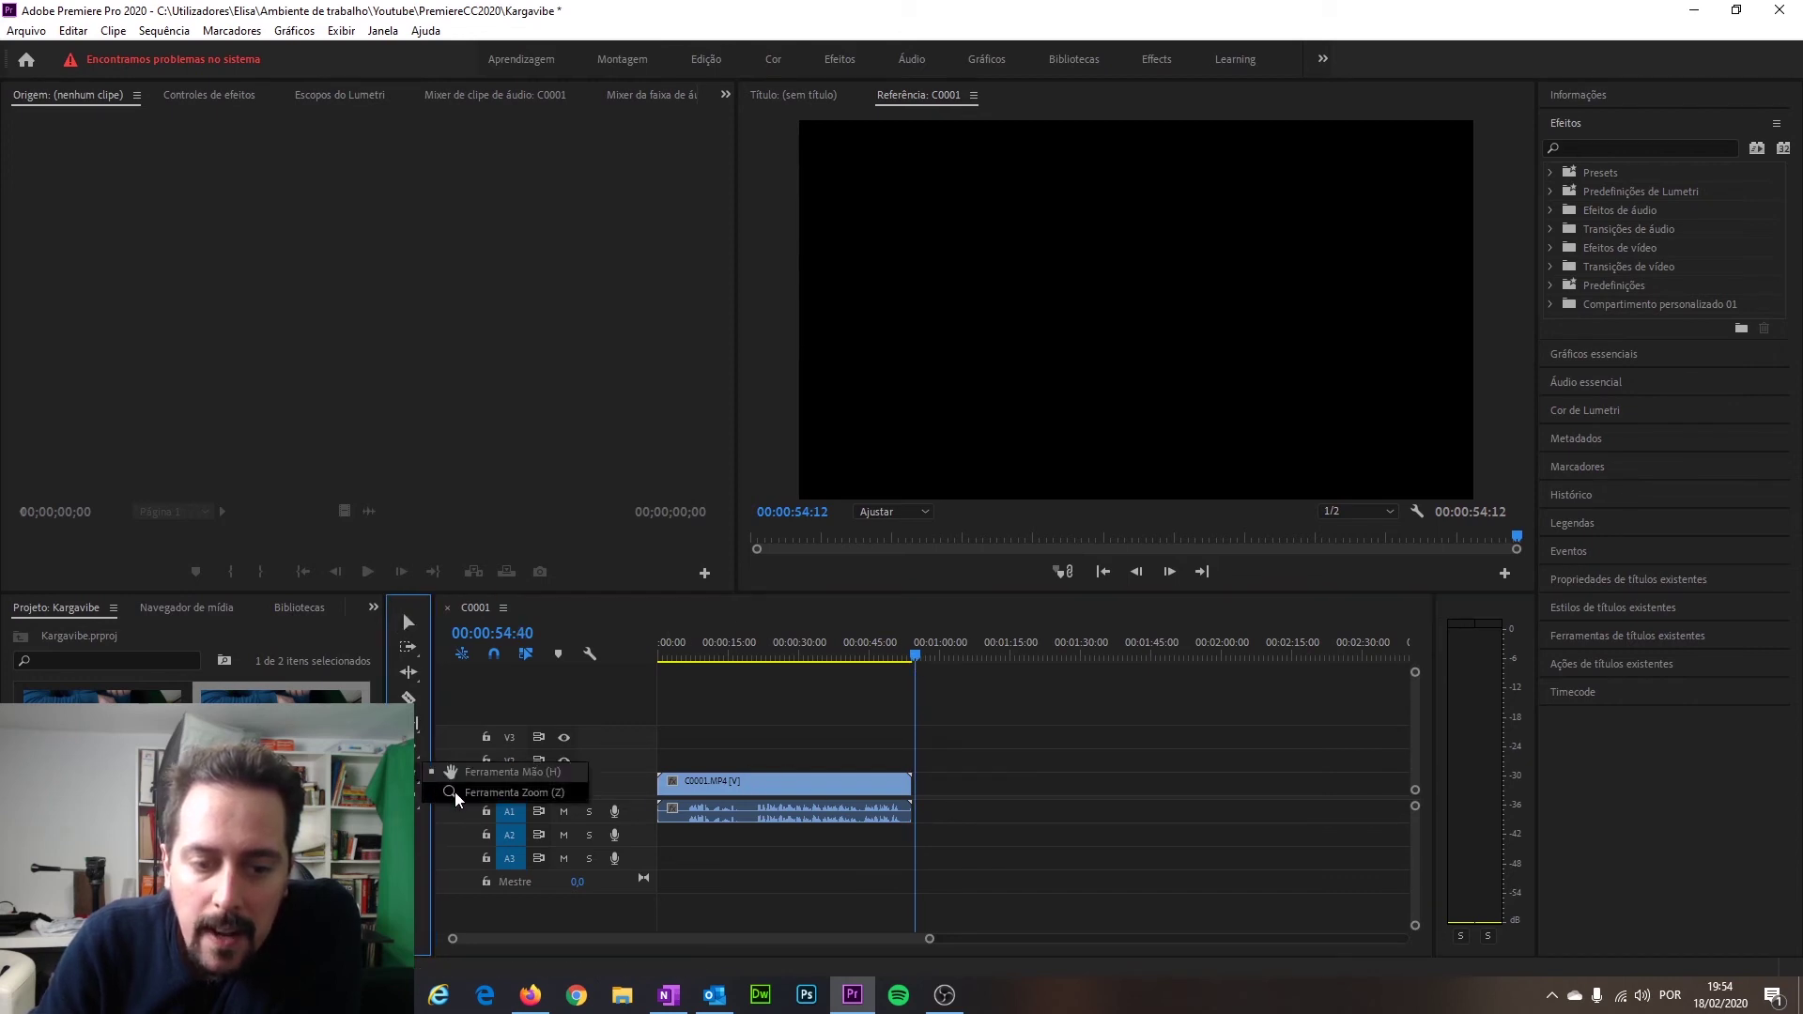
{"action": "left_click", "coordinate": [455, 792]}
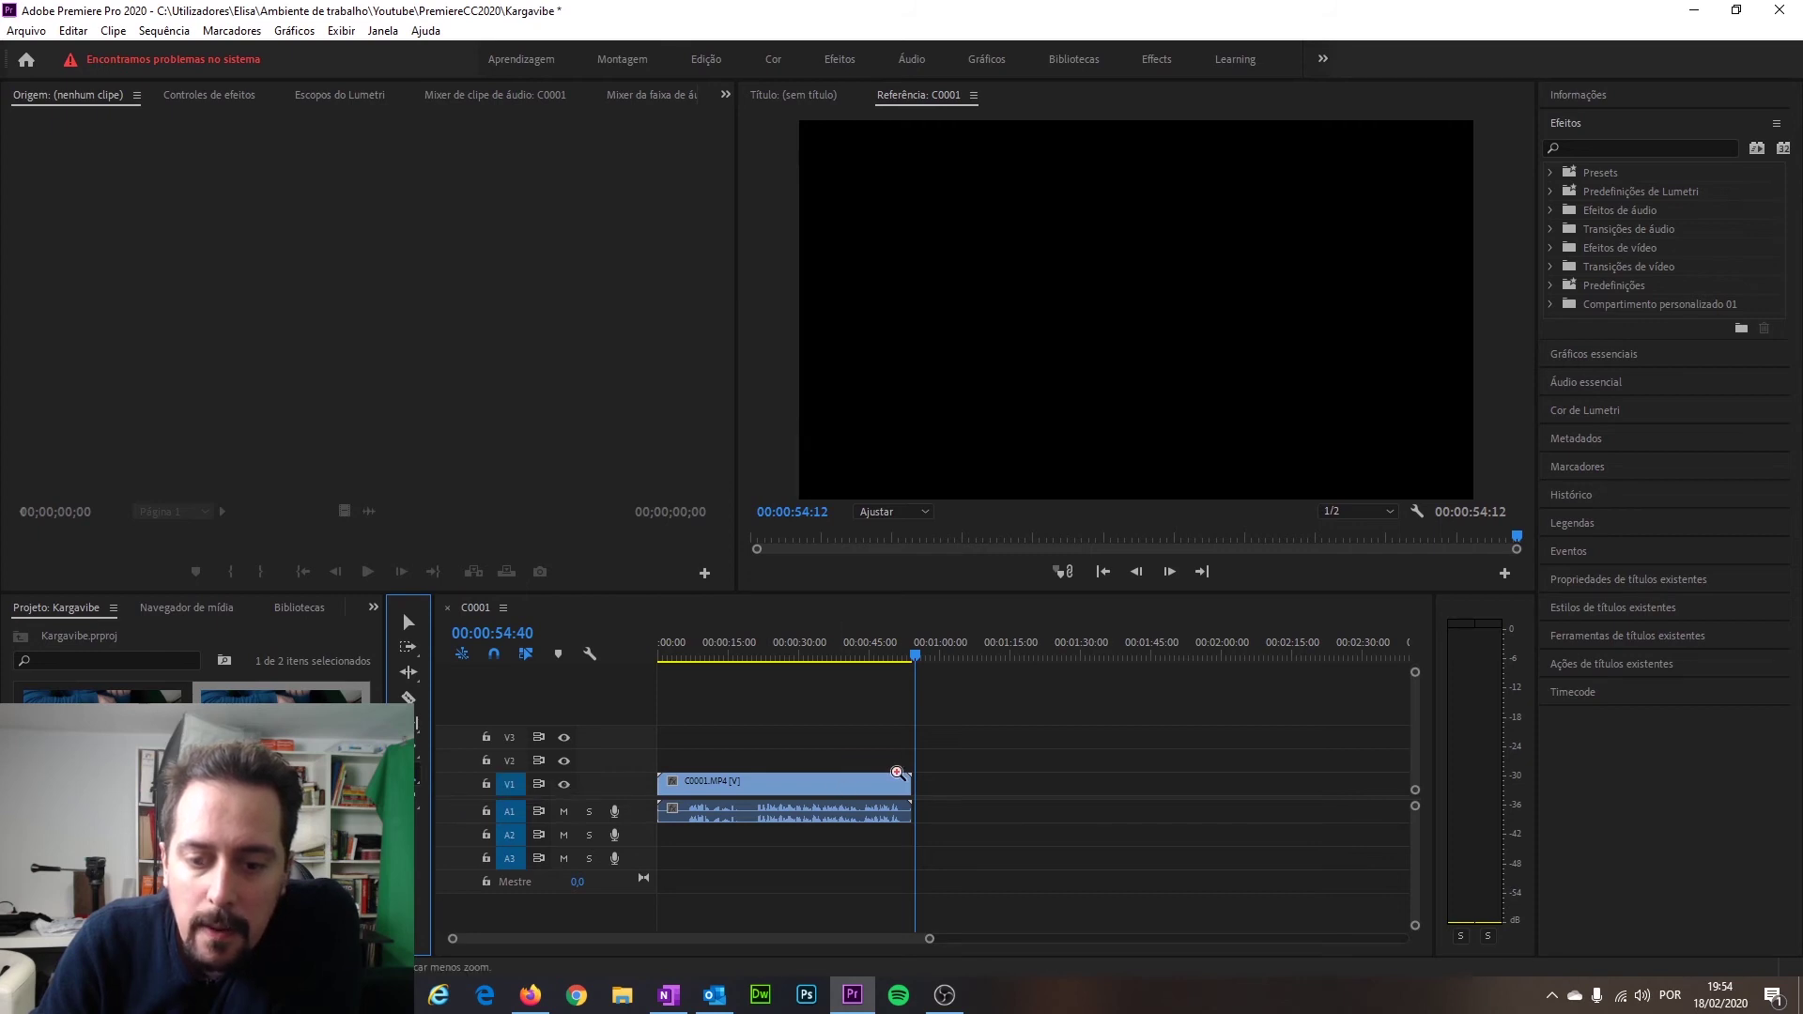
{"action": "left_click", "coordinate": [907, 773]}
{"action": "left_click", "coordinate": [1066, 772]}
{"action": "left_click", "coordinate": [1007, 764]}
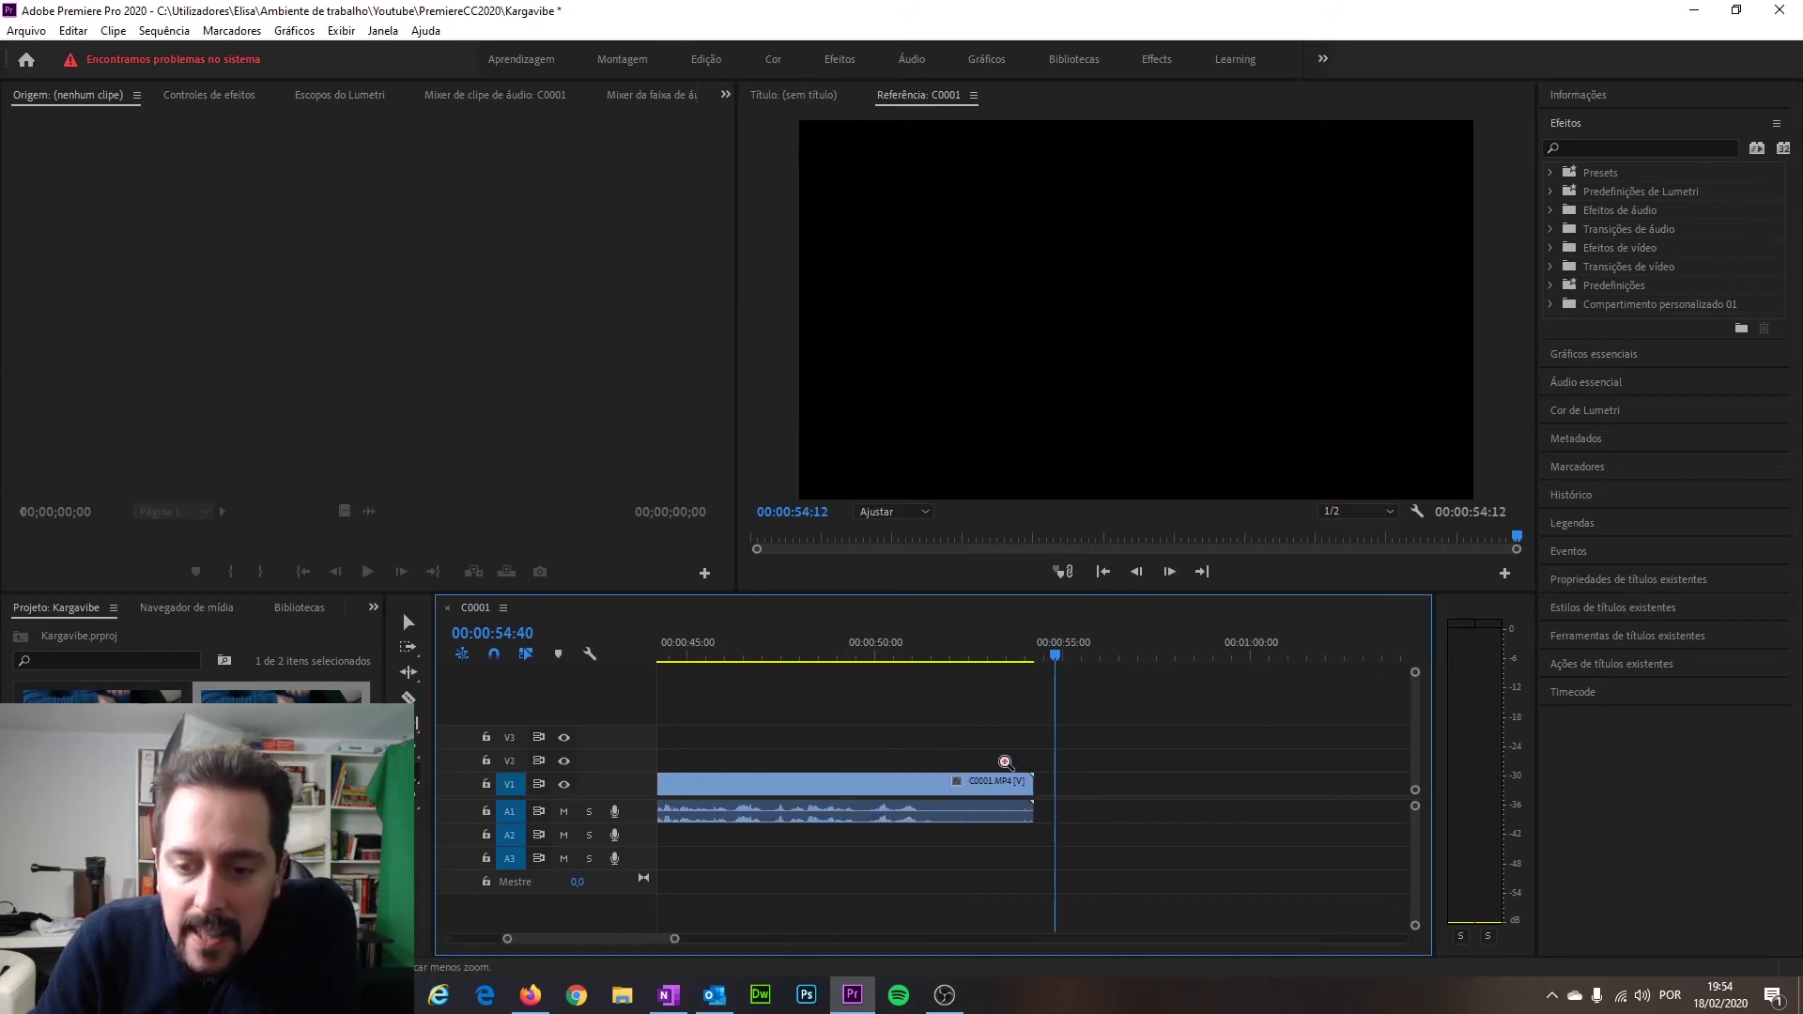
{"action": "left_click", "coordinate": [1068, 758]}
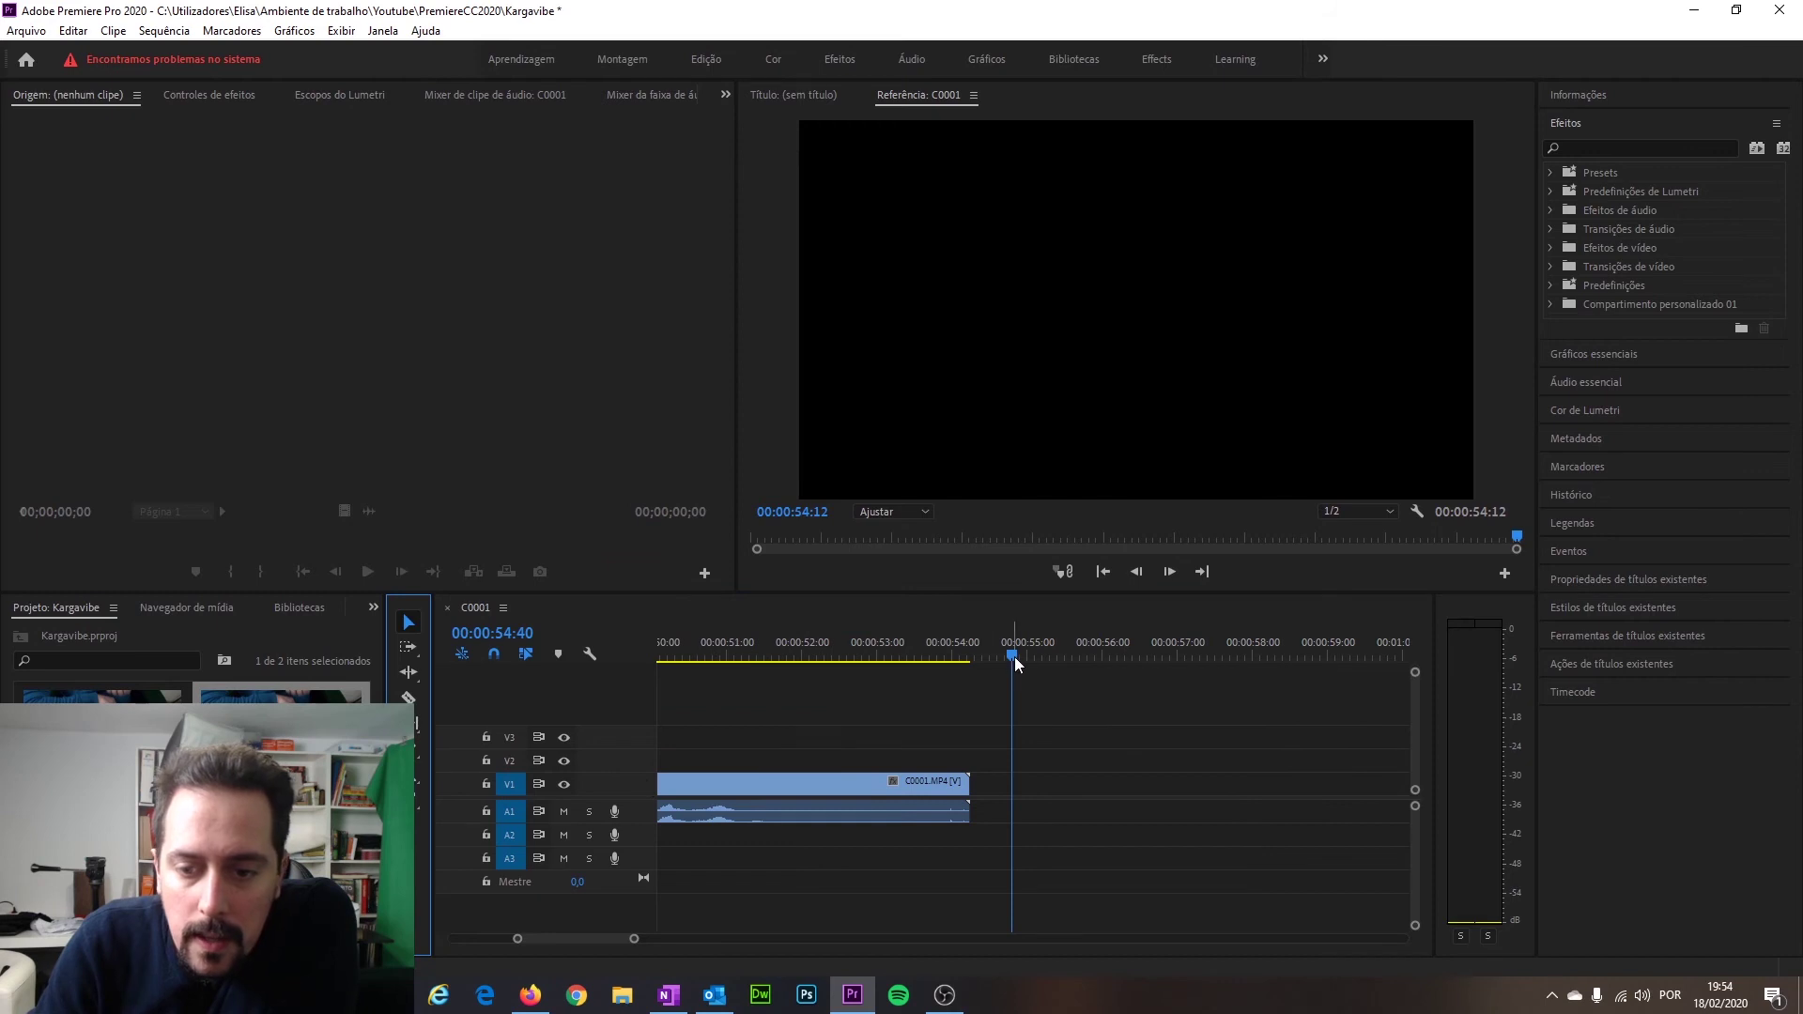
Return to the Selection tool and park the playhead at 00:00:54:00.
{"action": "key", "text": "v"}
{"action": "left_click_drag", "start_coordinate": [1014, 657], "coordinate": [958, 656]}
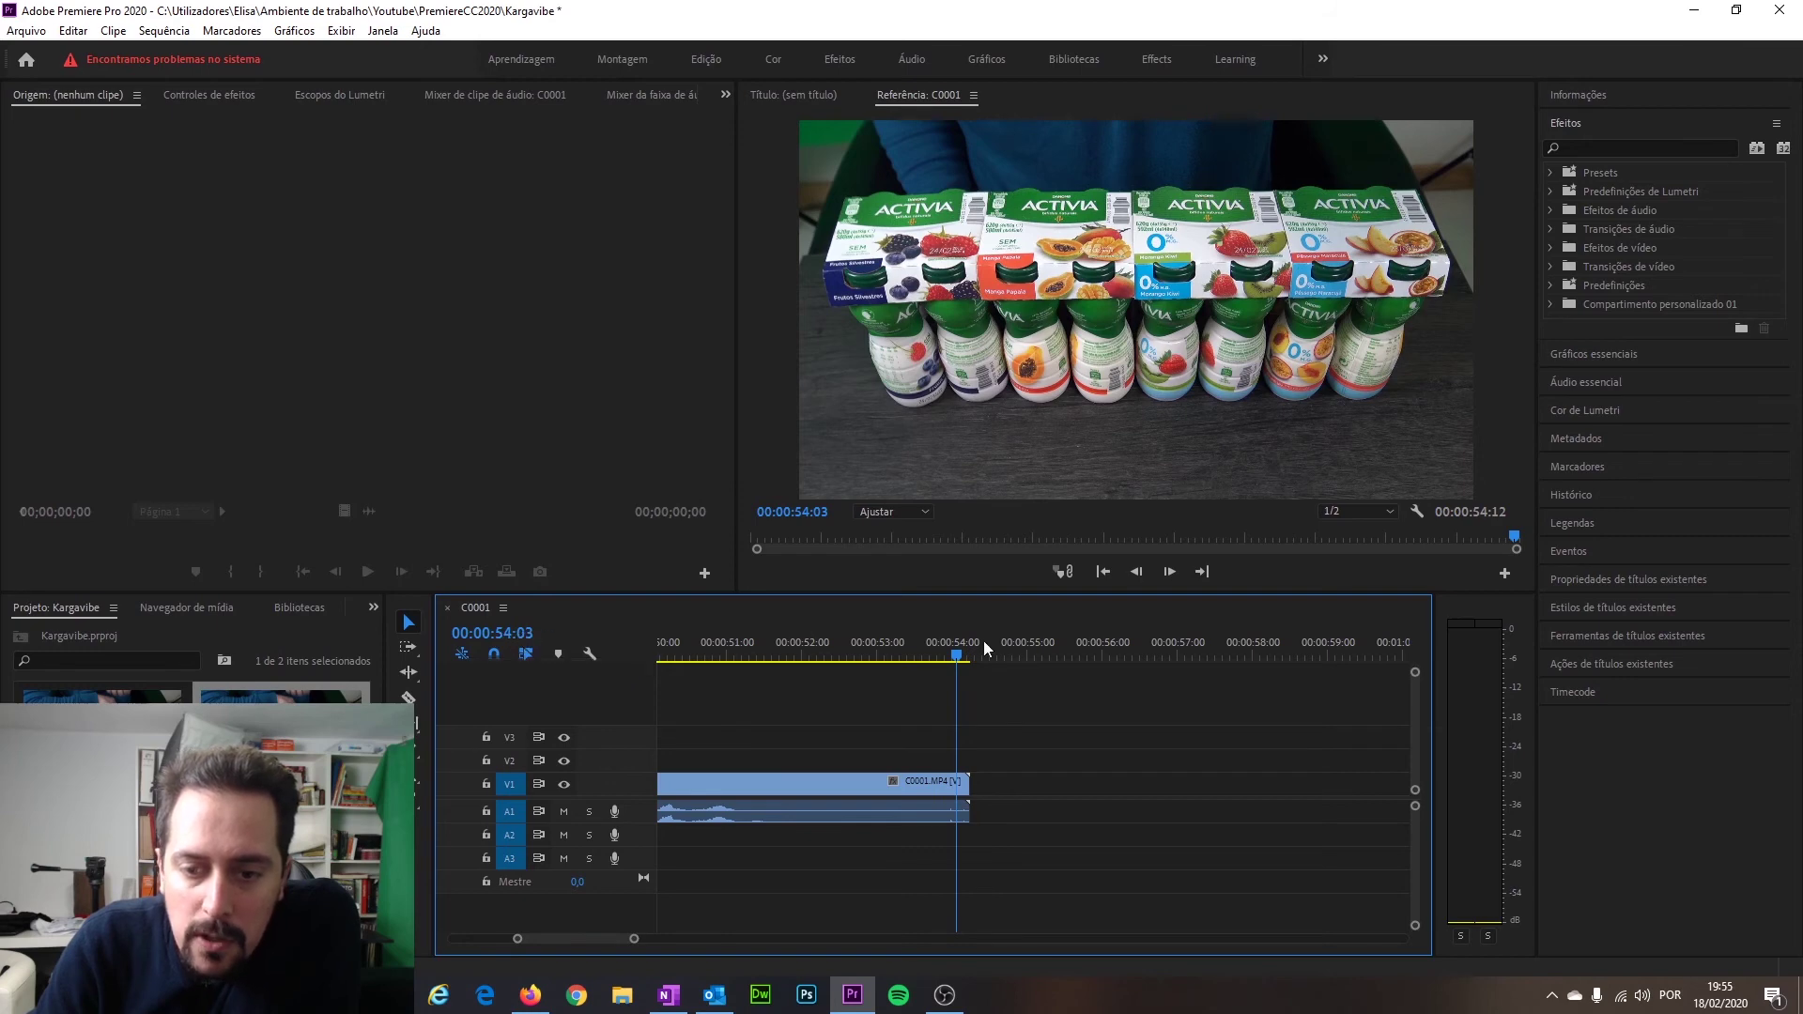
{"action": "mouse_move", "coordinate": [959, 656]}
{"action": "left_mouse_down"}
{"action": "mouse_move", "coordinate": [972, 660]}
{"action": "mouse_move", "coordinate": [955, 659]}
{"action": "left_mouse_up"}
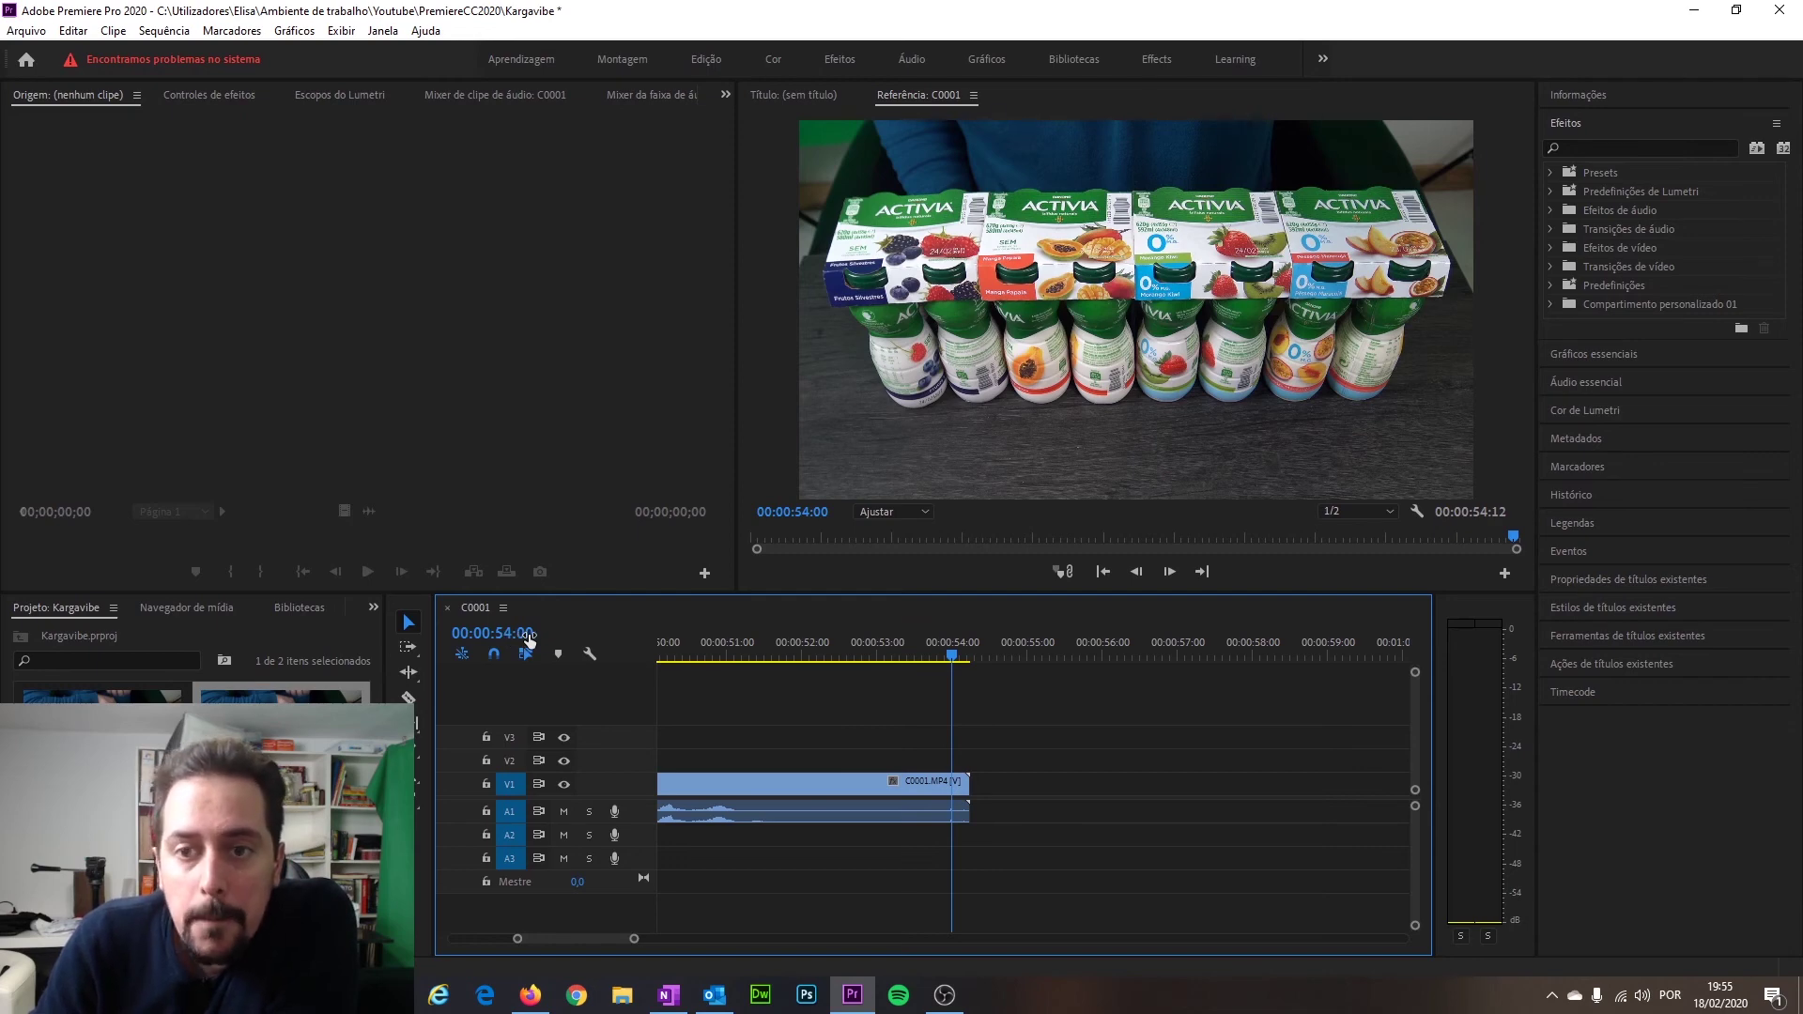
Scrub between 00:00:53 and 00:00:54, leaving the playhead at 00:00:54:03.
{"action": "left_click_drag", "start_coordinate": [952, 657], "coordinate": [920, 661]}
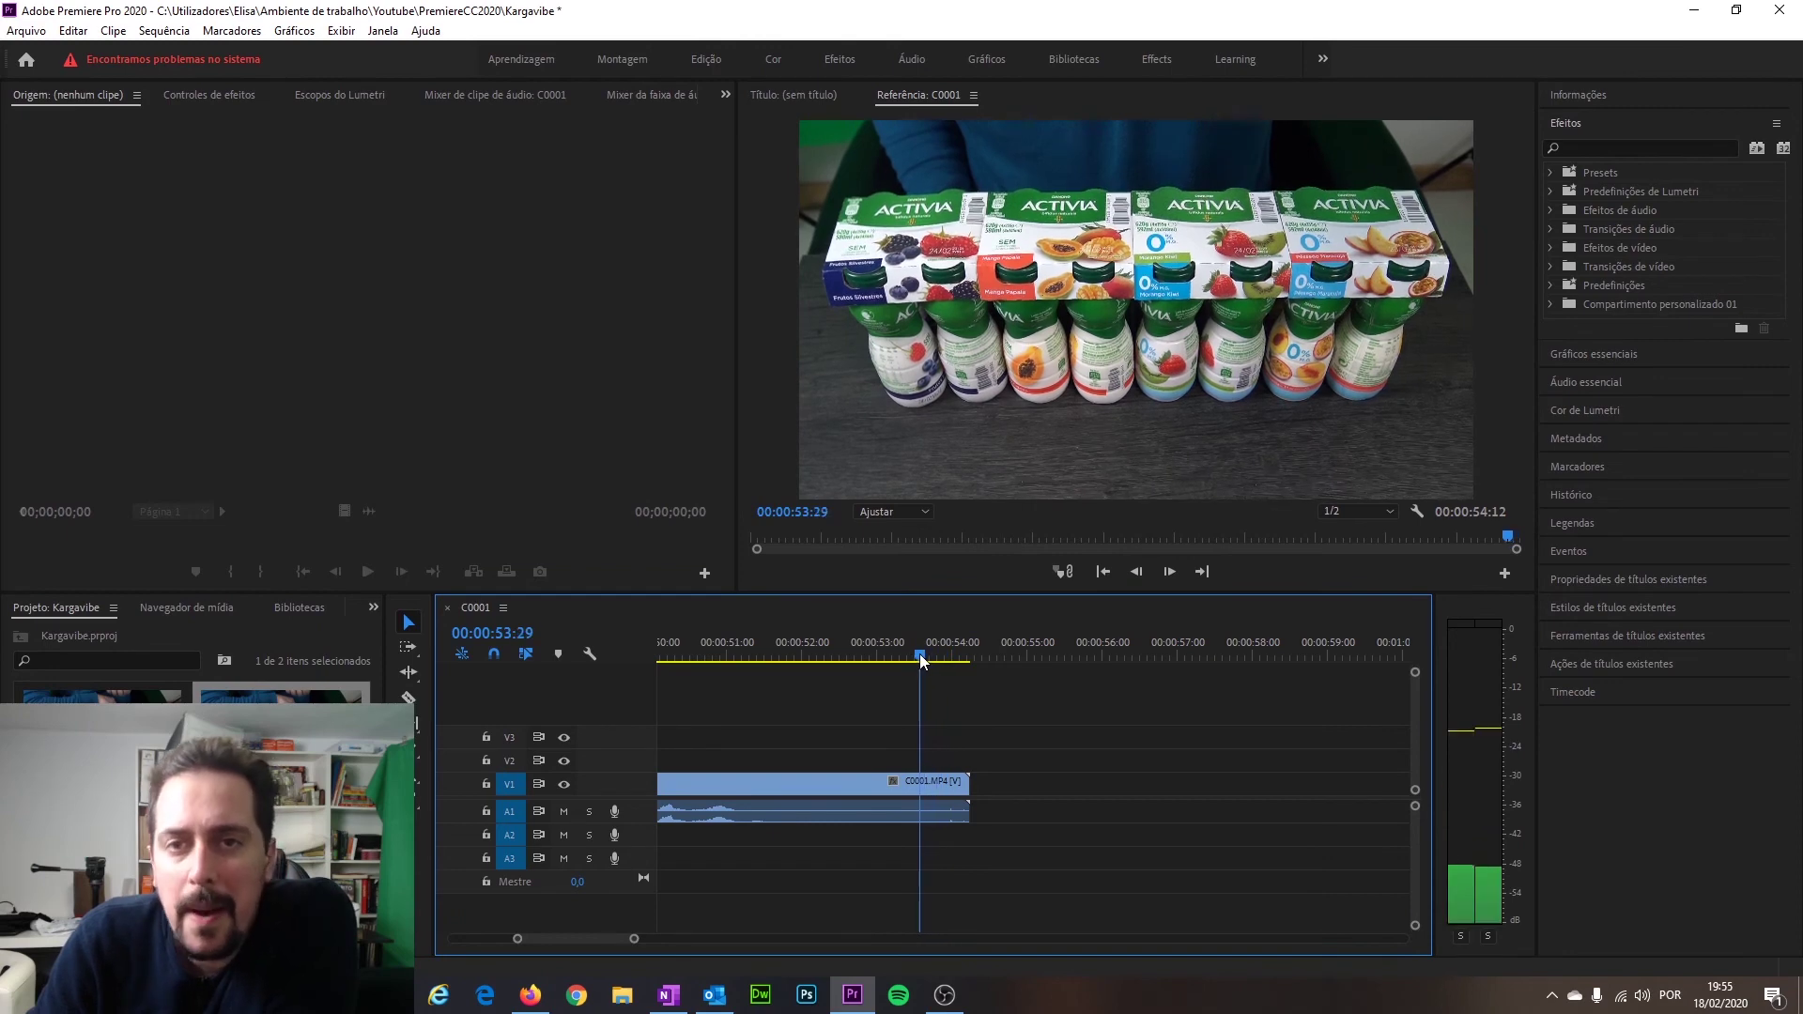
{"action": "left_click_drag", "start_coordinate": [921, 660], "coordinate": [896, 655]}
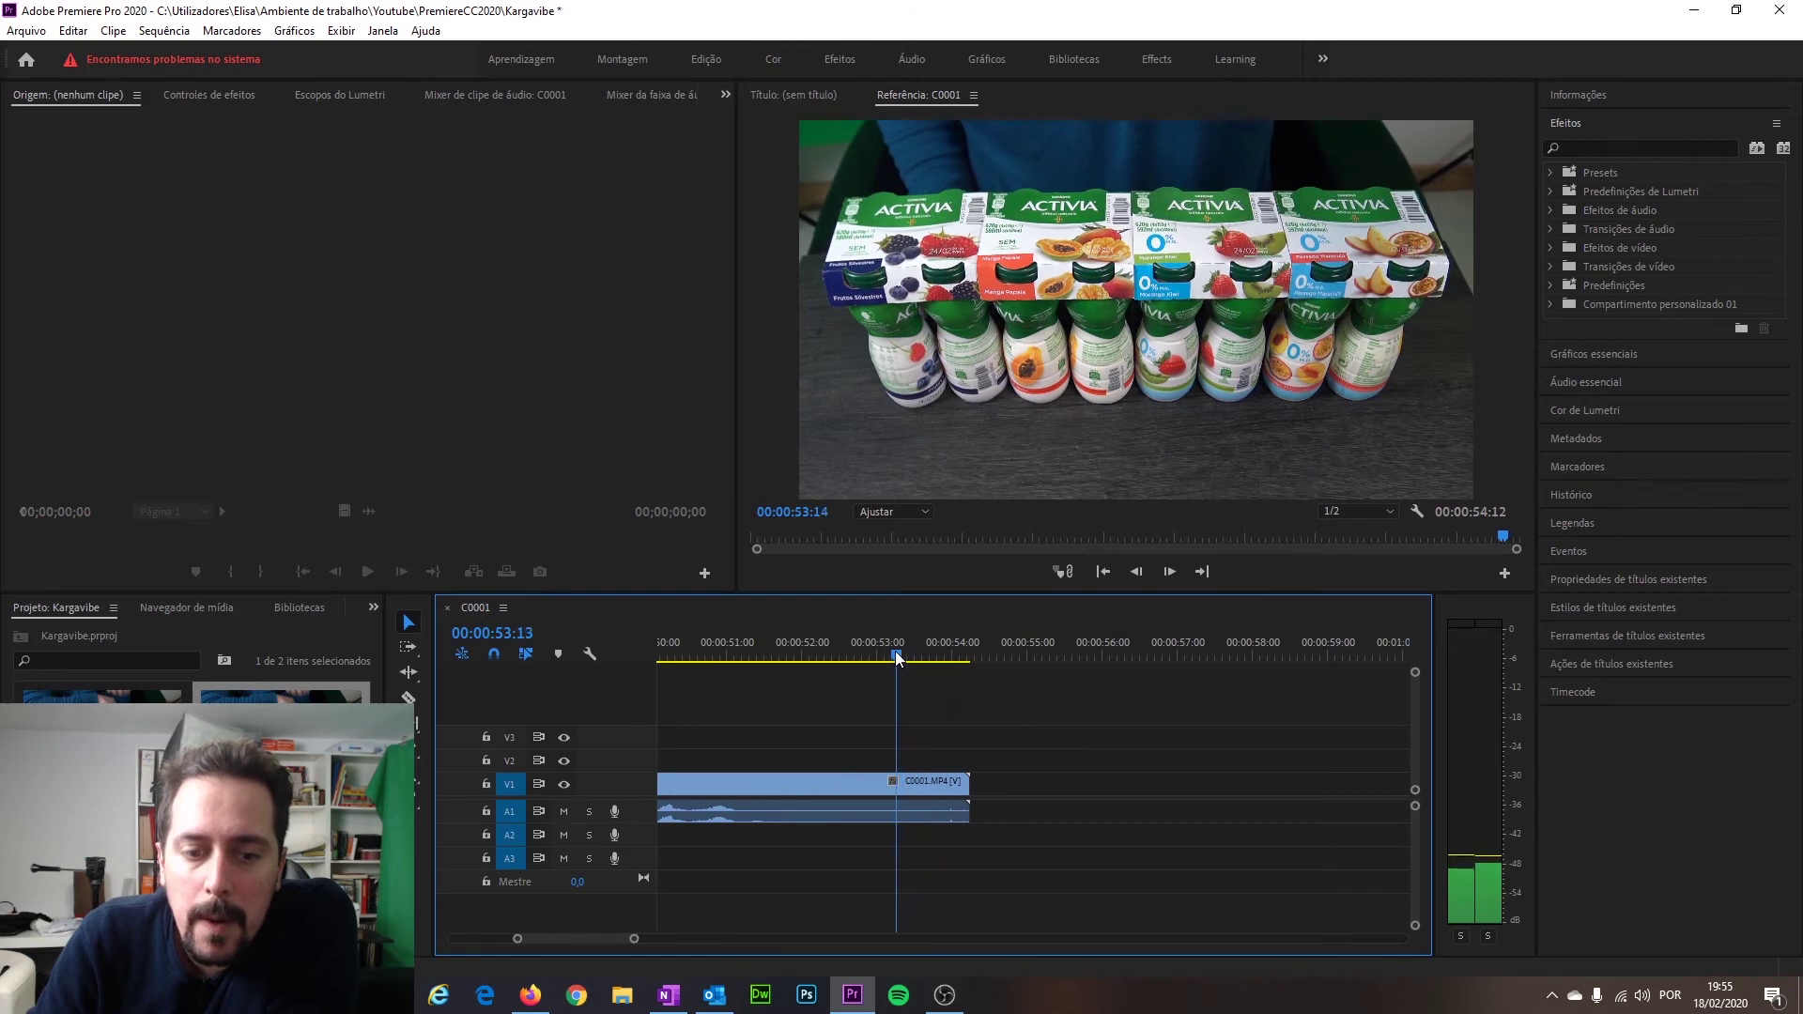
{"action": "left_click_drag", "start_coordinate": [896, 657], "coordinate": [878, 655]}
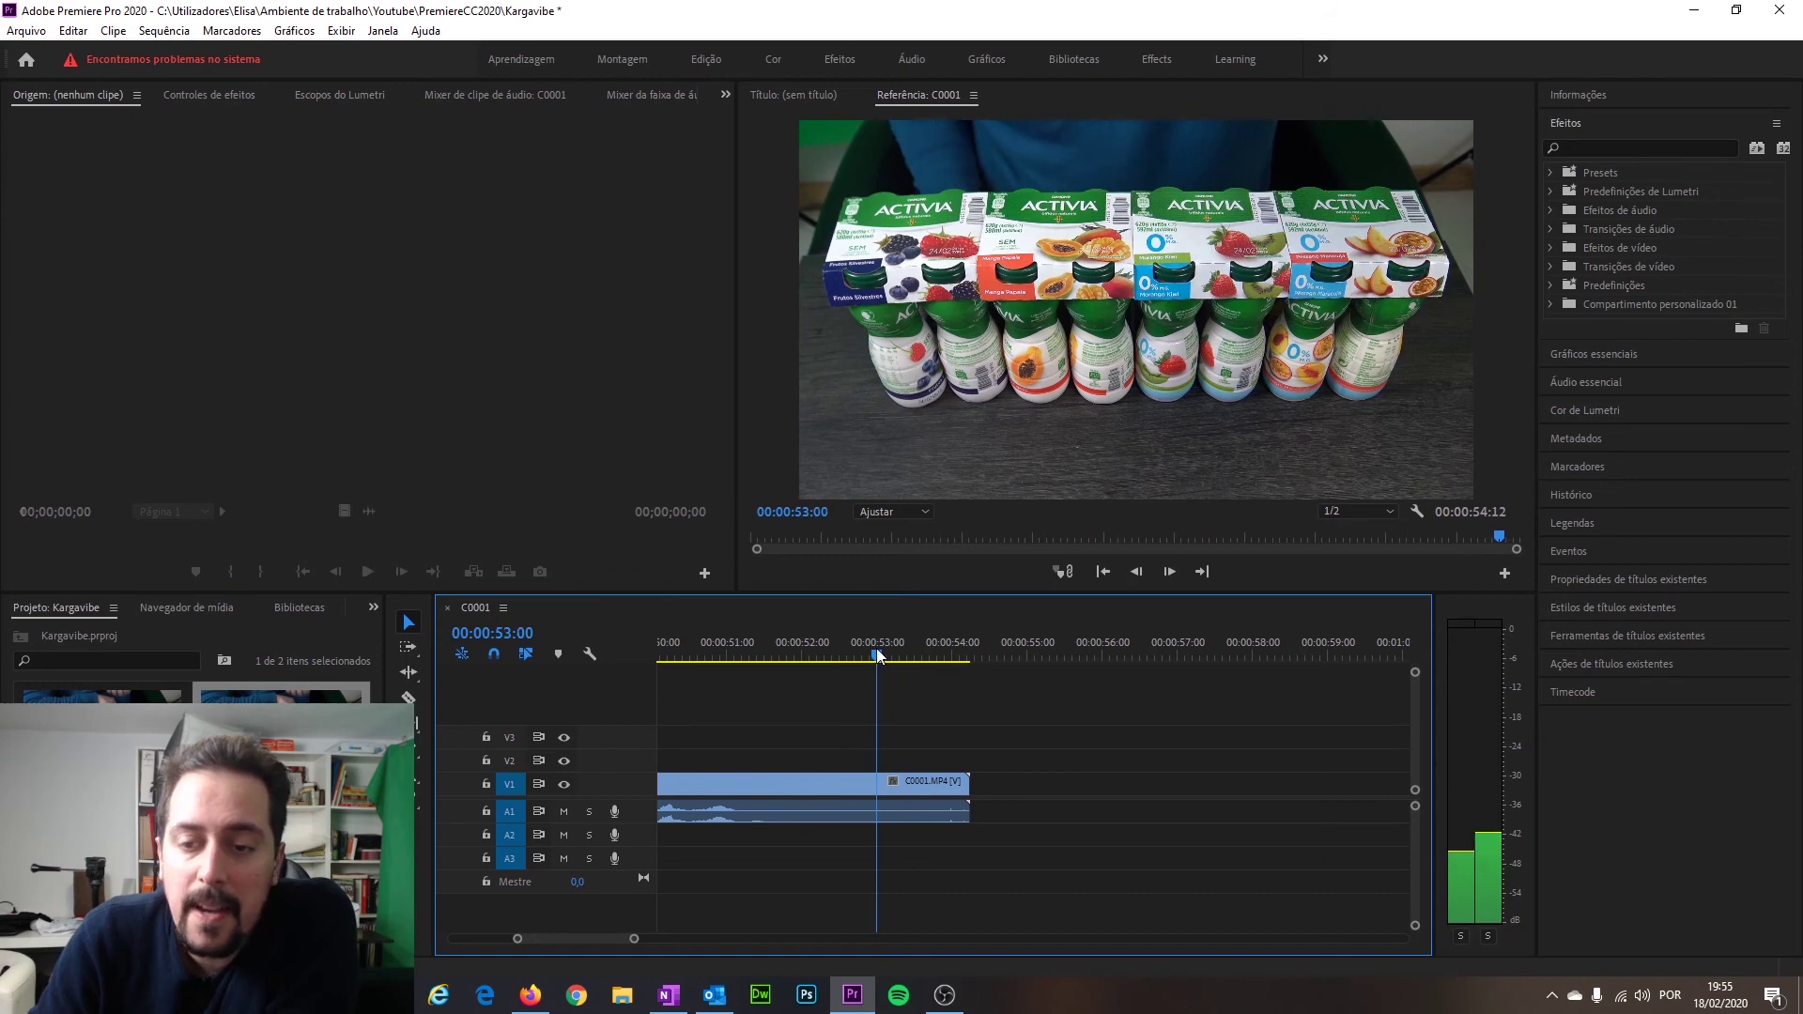
{"action": "left_click_drag", "start_coordinate": [877, 656], "coordinate": [957, 655]}
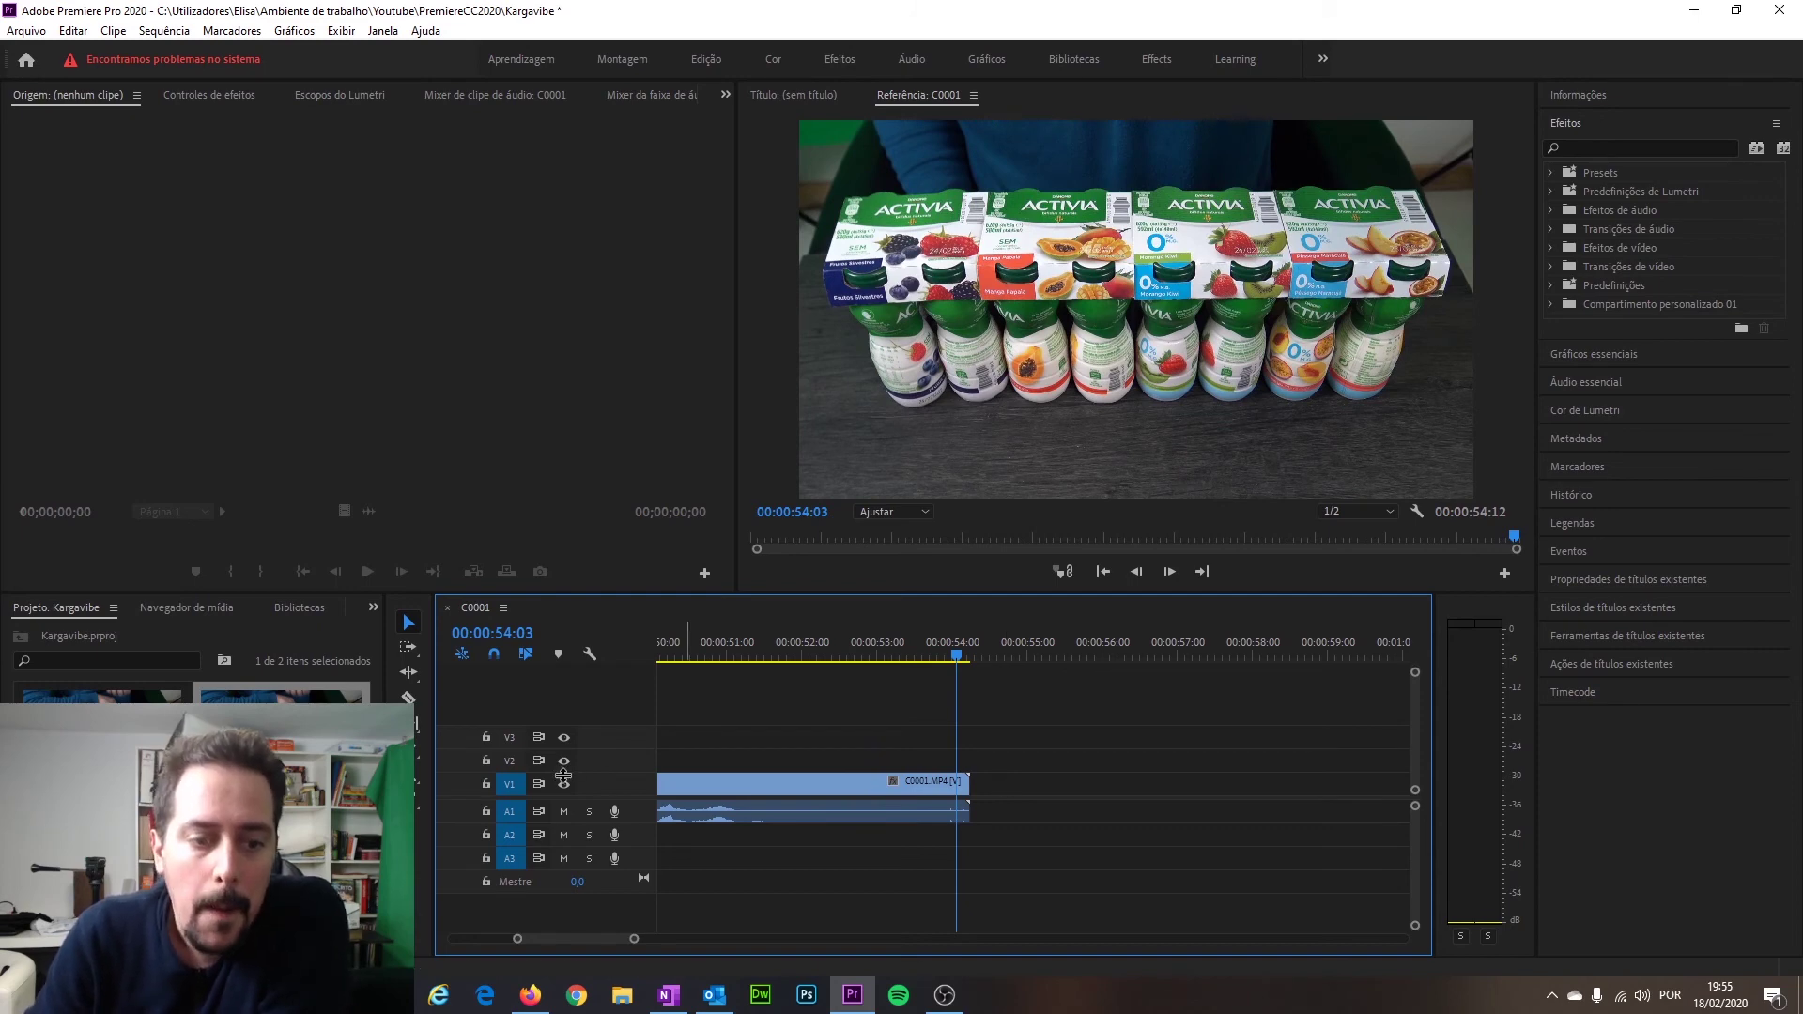
{"action": "key", "text": "shift+1"}
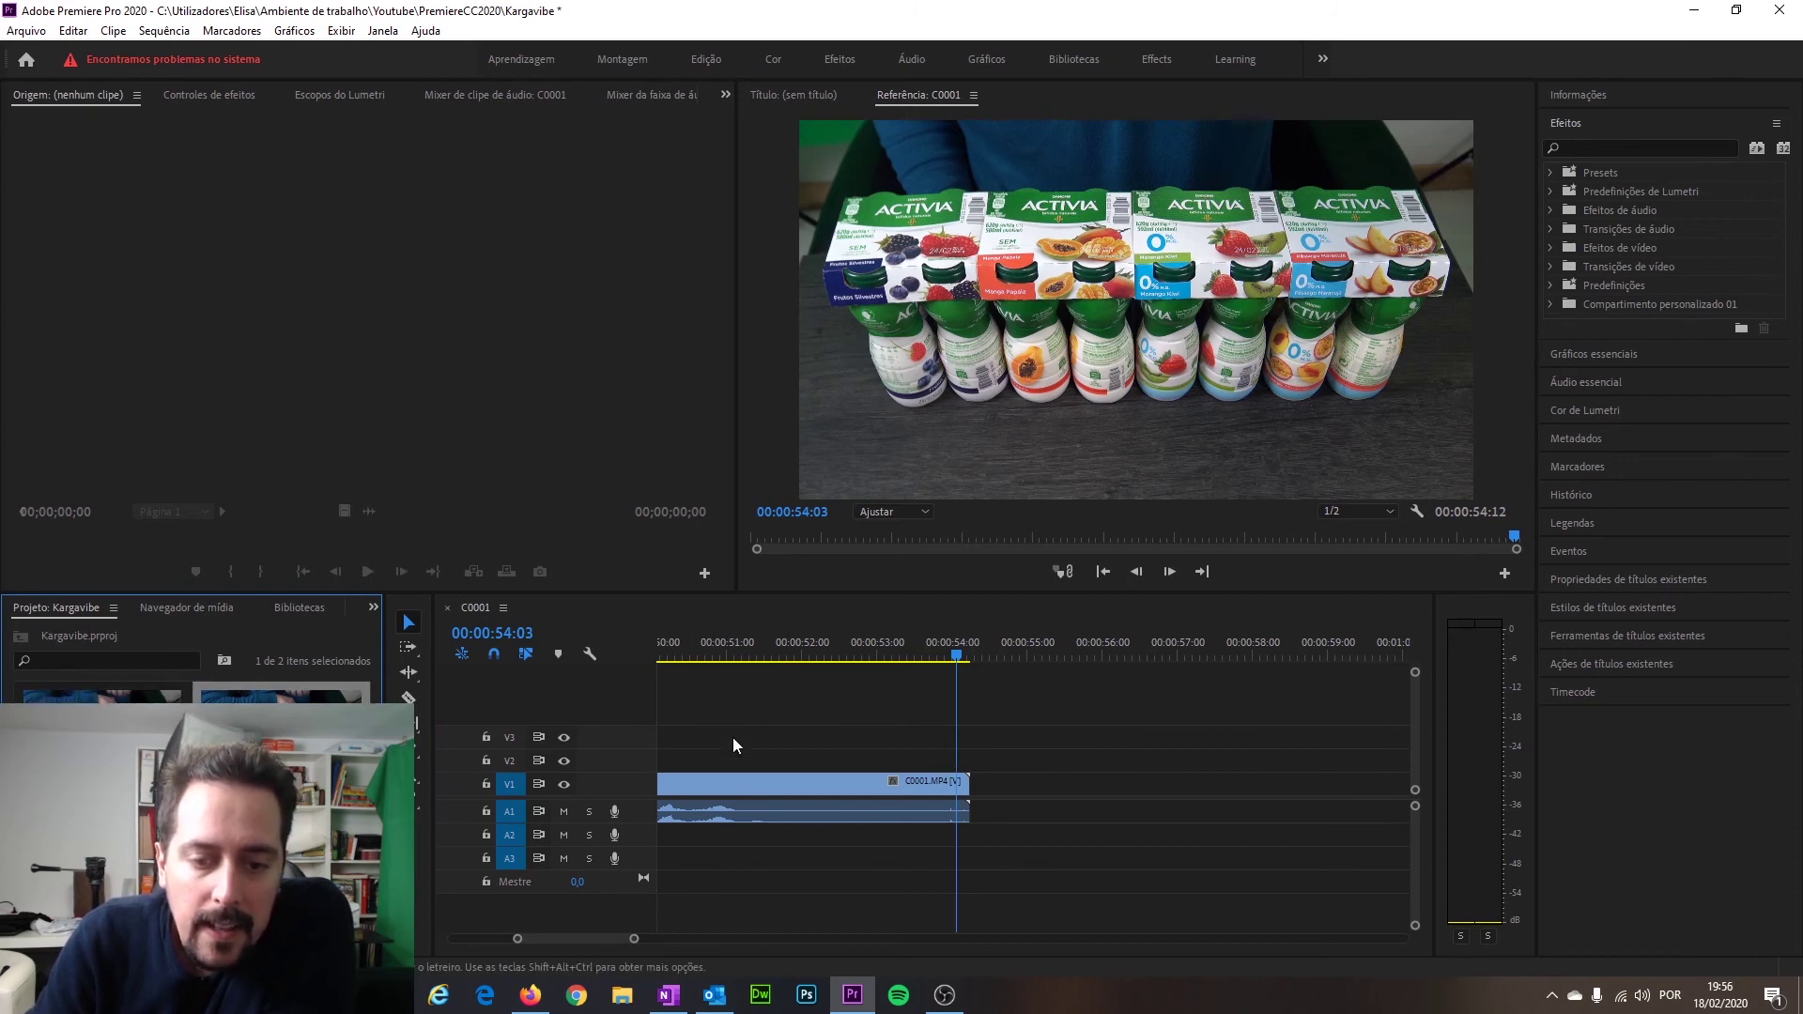
Scroll the timeline to 00:00 and zoom out until the whole clip fits, then reselect Selection.
{"action": "left_click_drag", "start_coordinate": [611, 937], "coordinate": [536, 940]}
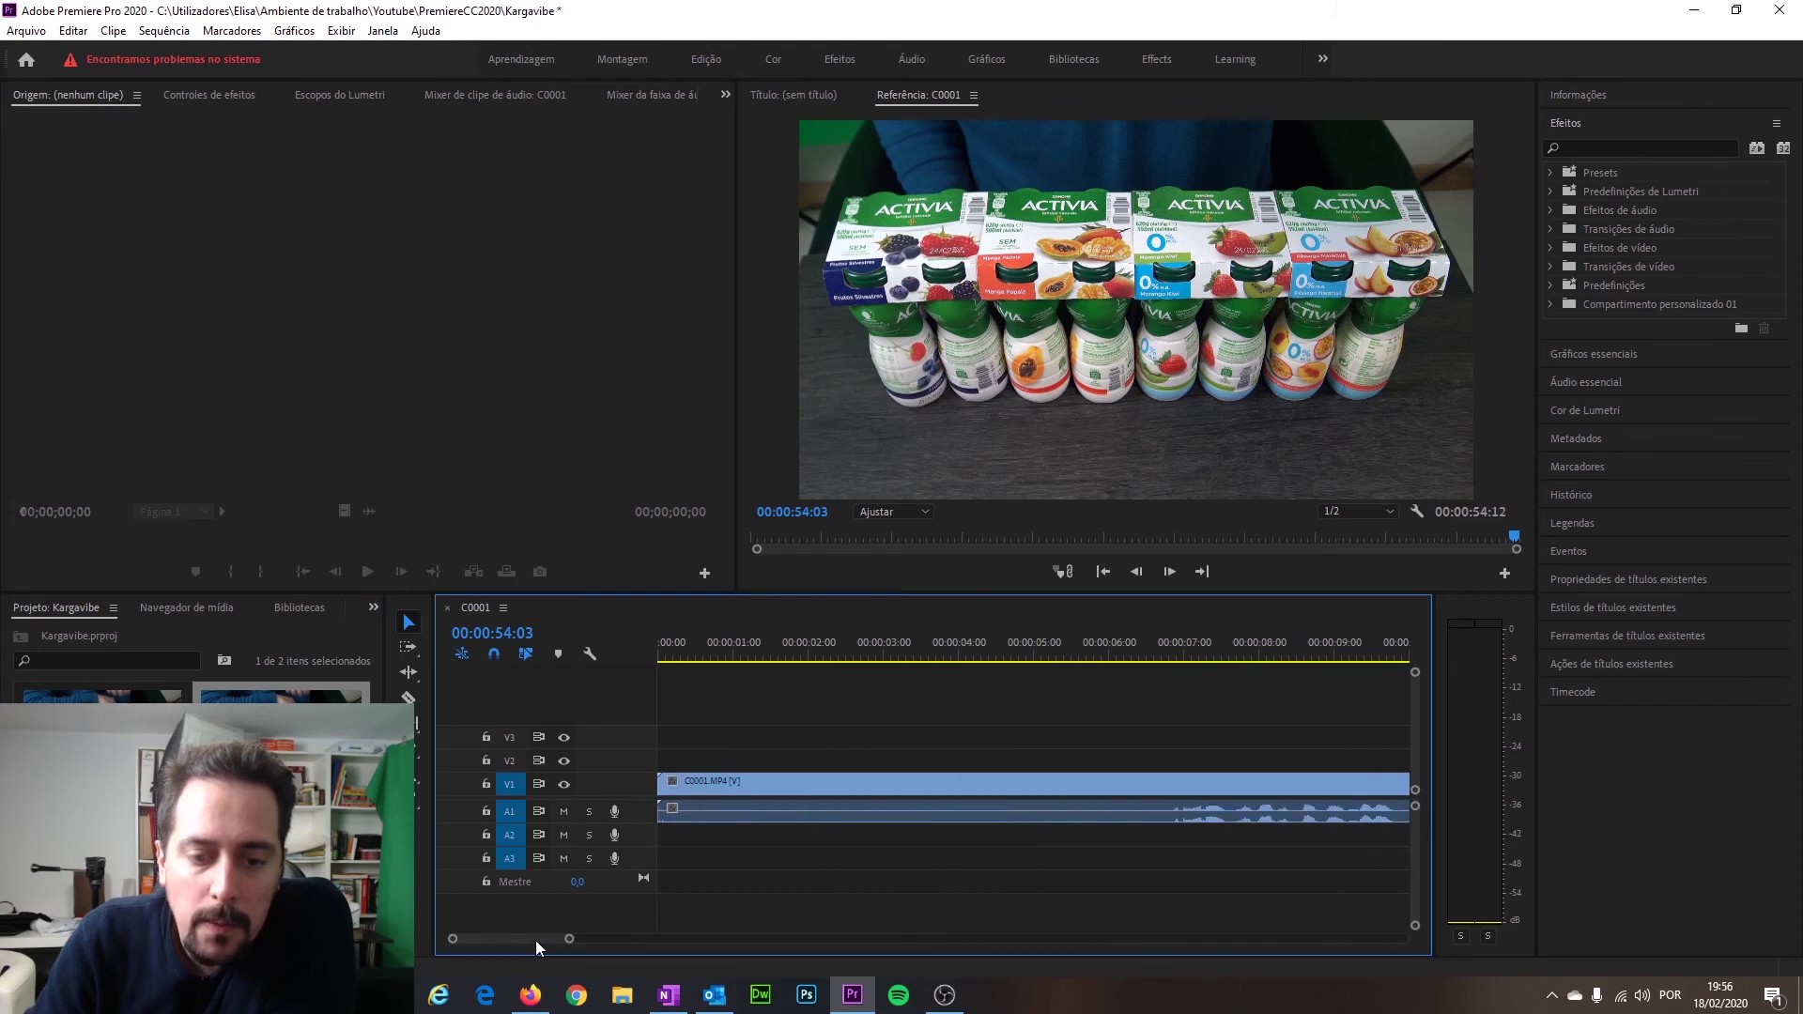
{"action": "left_click", "coordinate": [408, 774]}
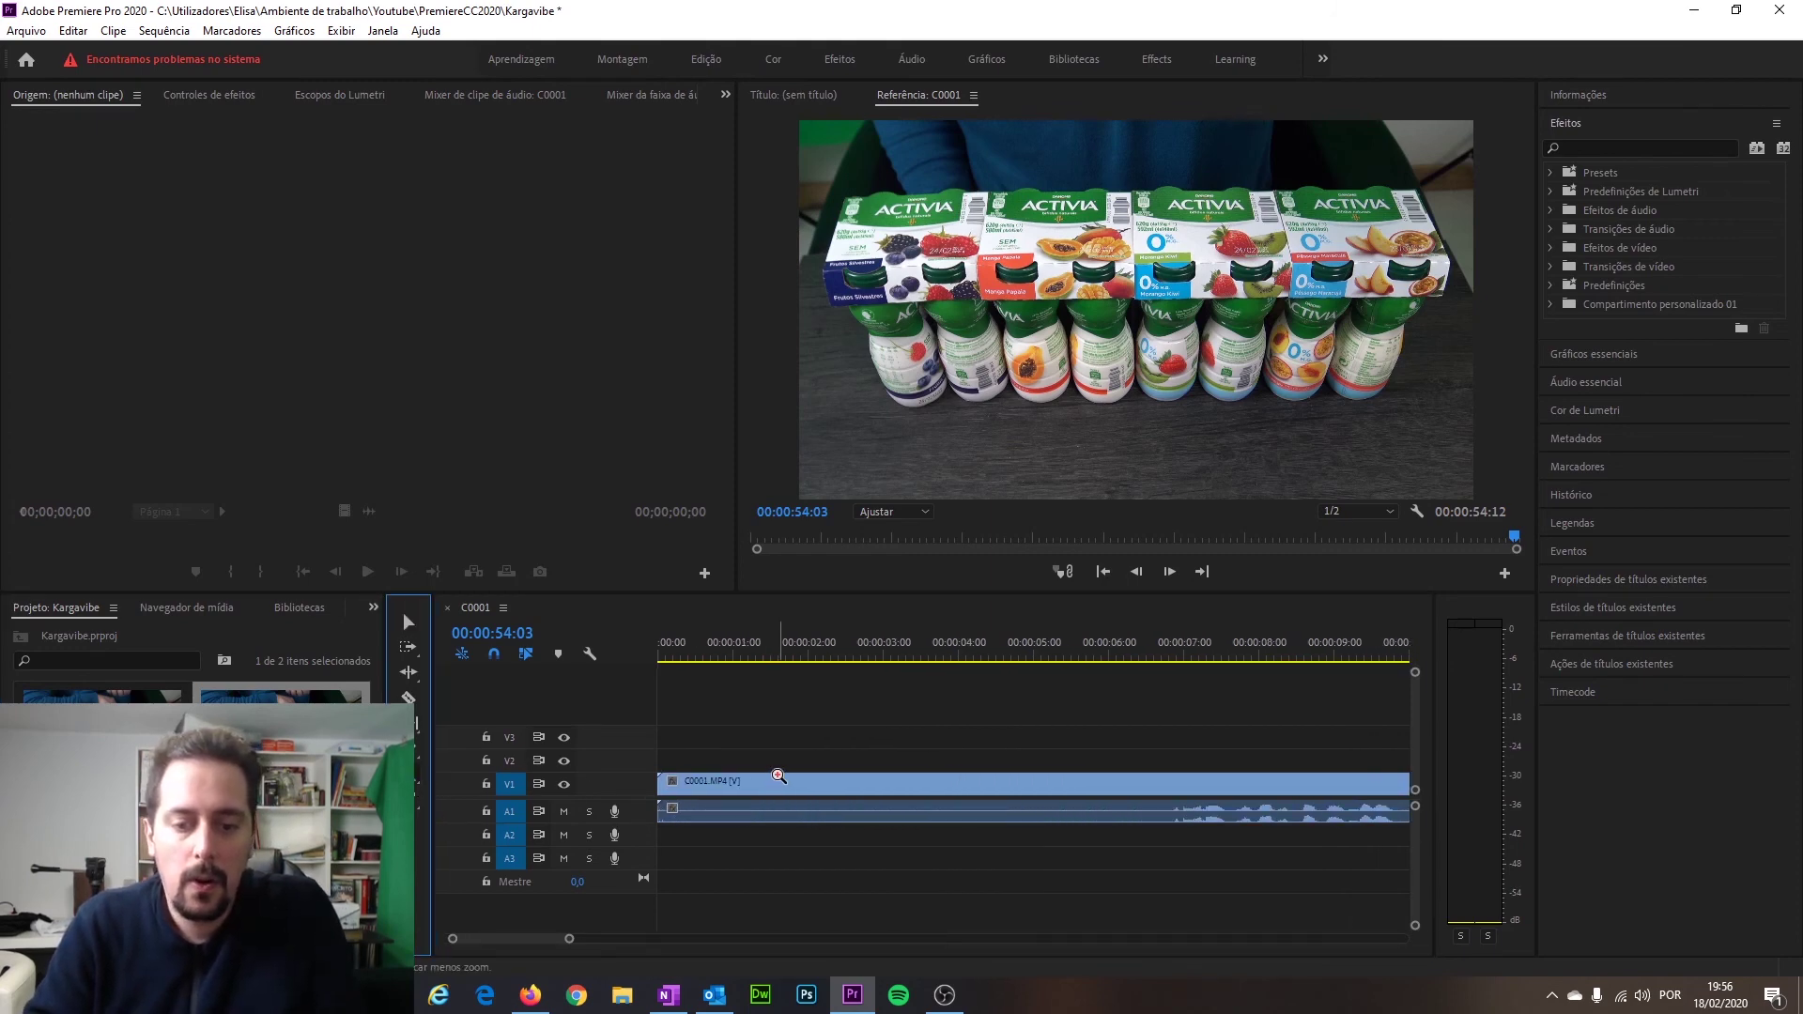
{"action": "left_click", "coordinate": [786, 771], "text": "alt"}
{"action": "left_click", "coordinate": [797, 757], "text": "alt"}
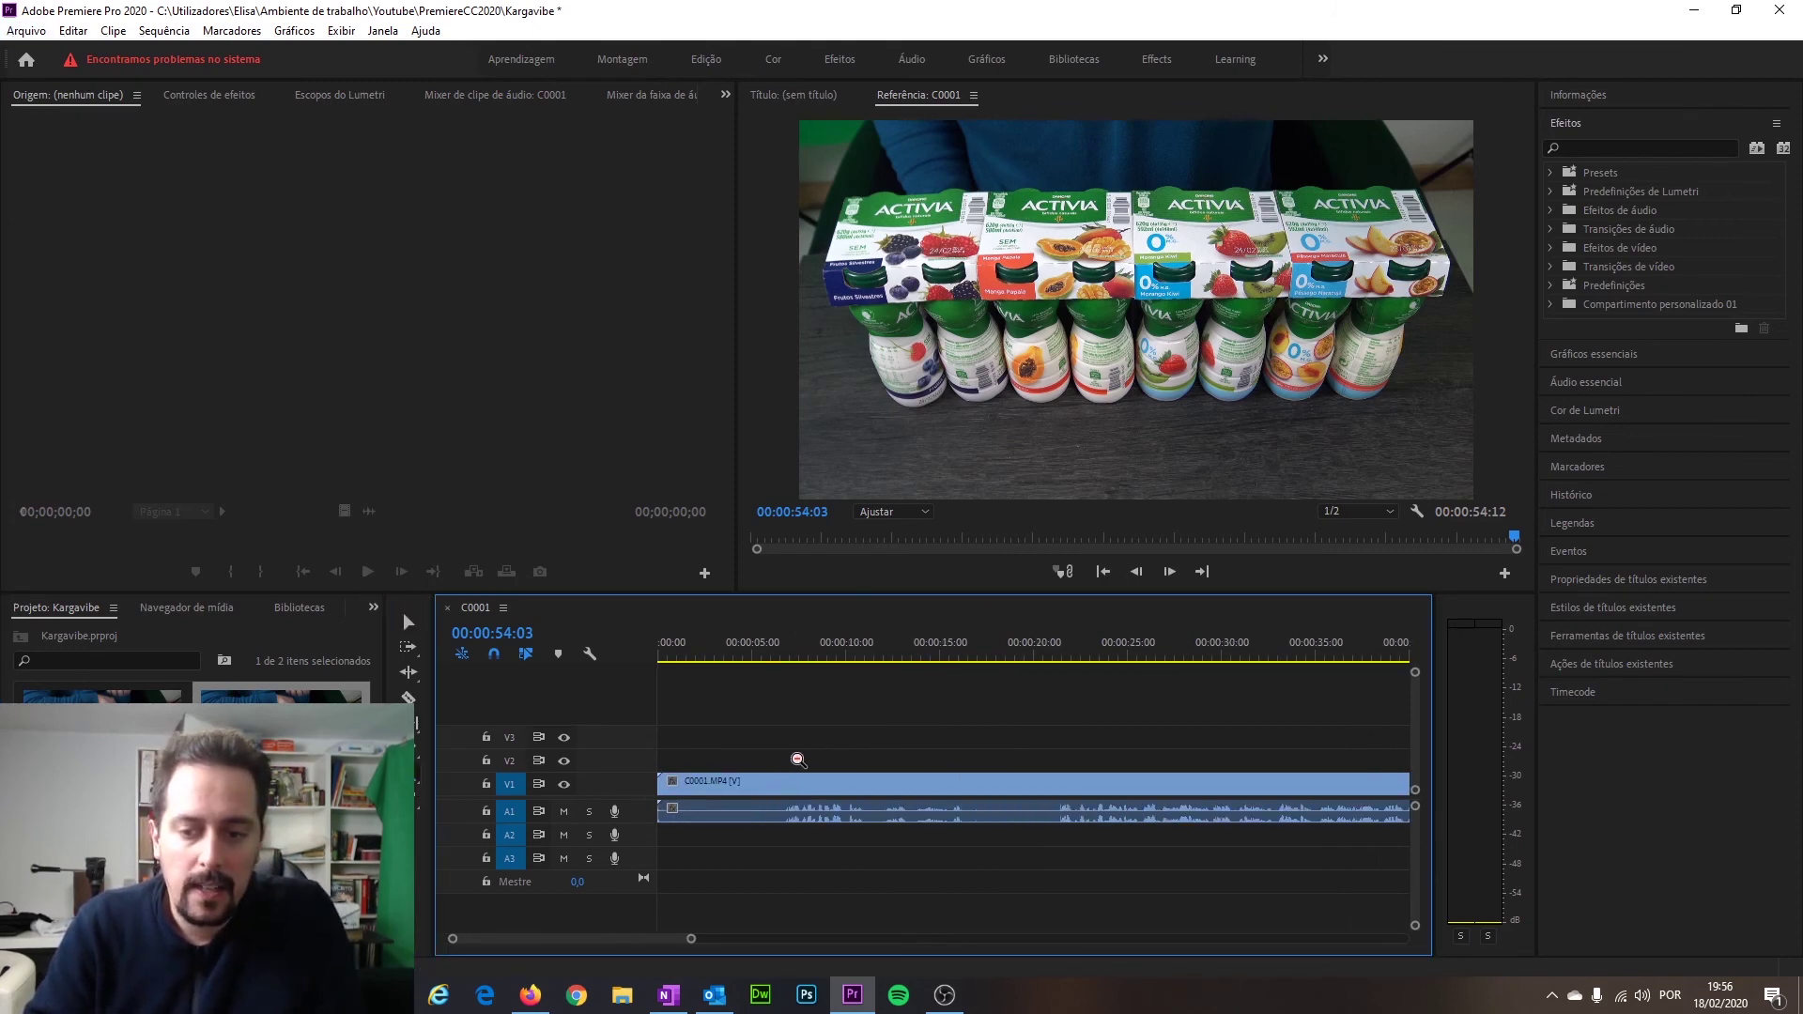
{"action": "left_click", "coordinate": [825, 748], "text": "alt"}
{"action": "left_click", "coordinate": [407, 619]}
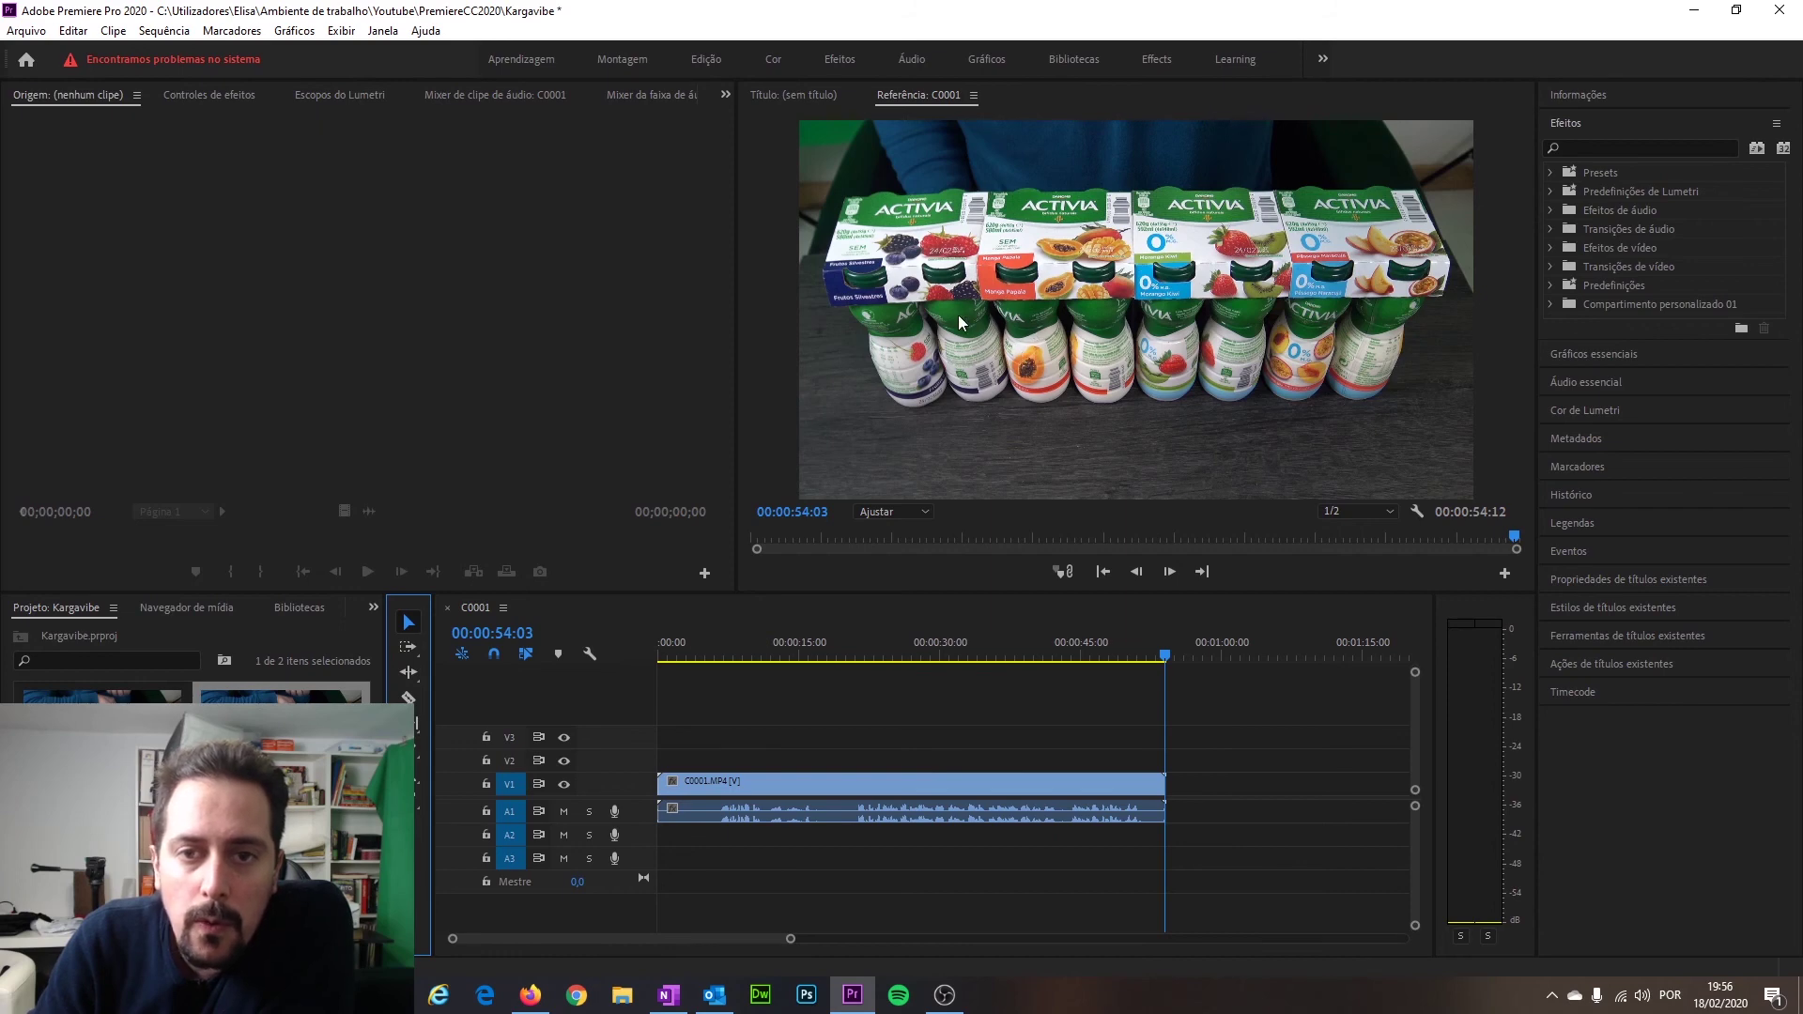
Toggle the Source and Effect Controls tabs, then drag the playhead to 00:00:00:00.
{"action": "left_click", "coordinate": [106, 101]}
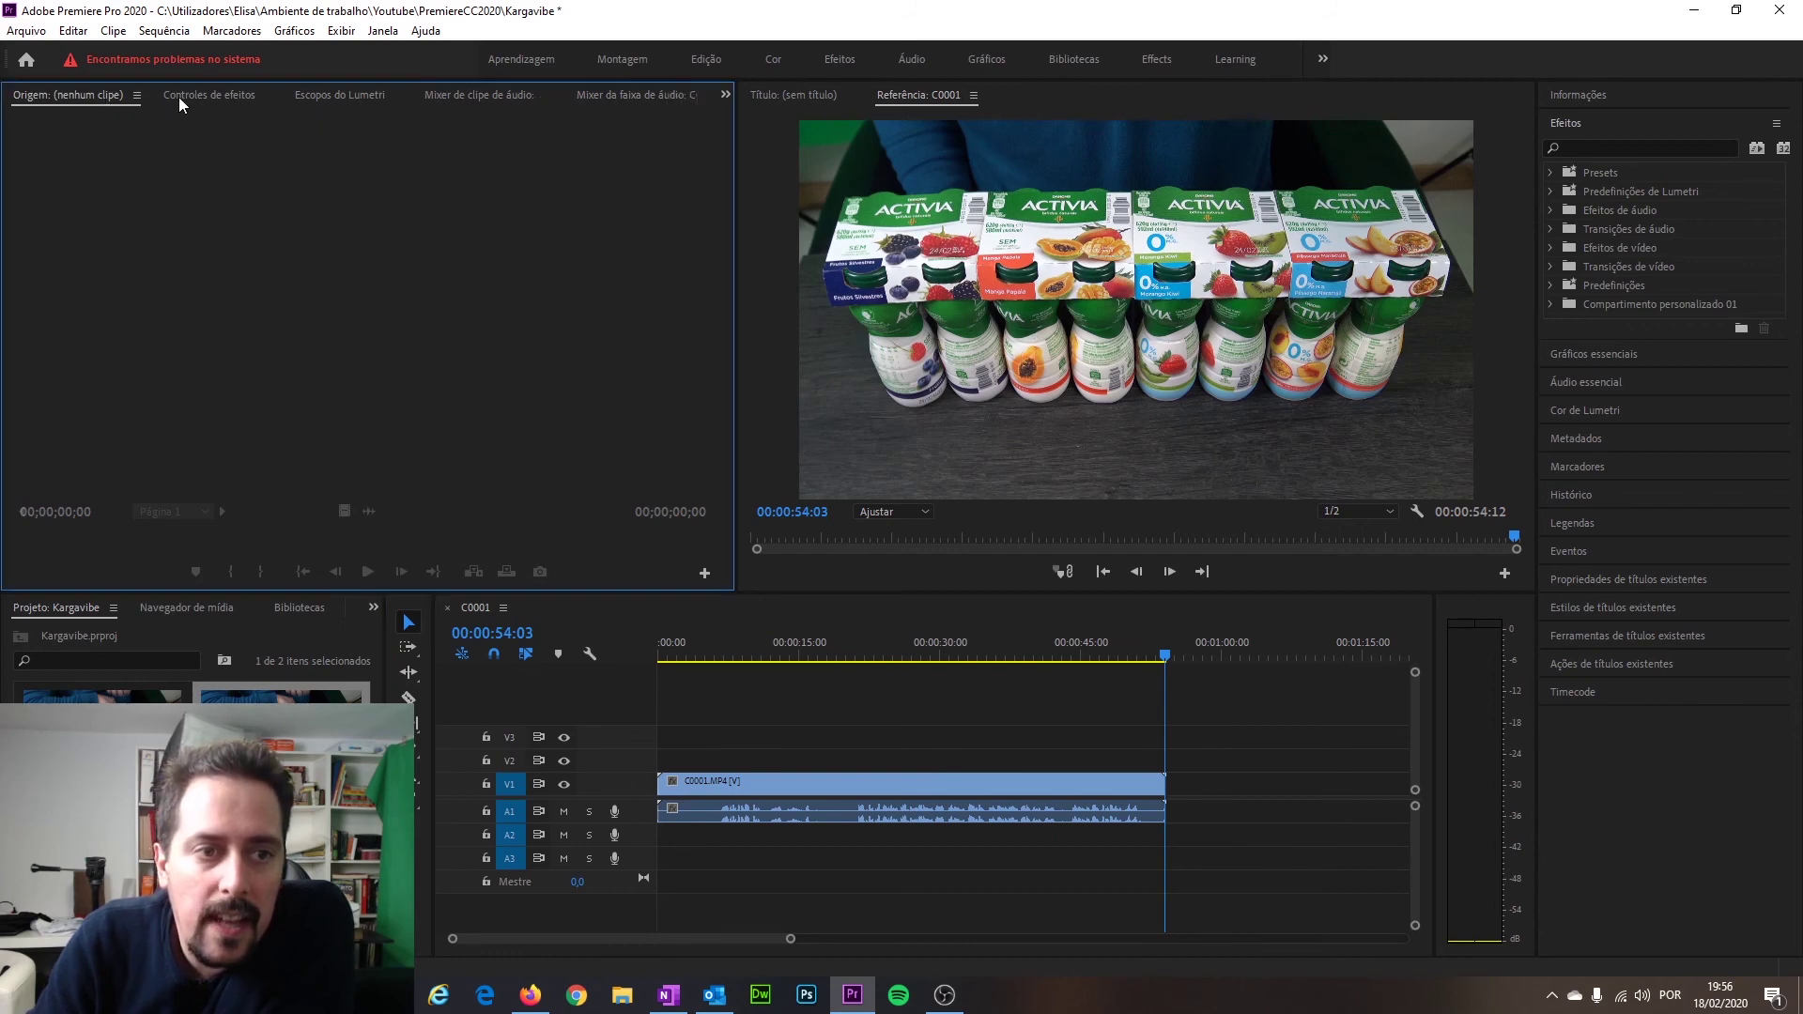
{"action": "left_click", "coordinate": [204, 97]}
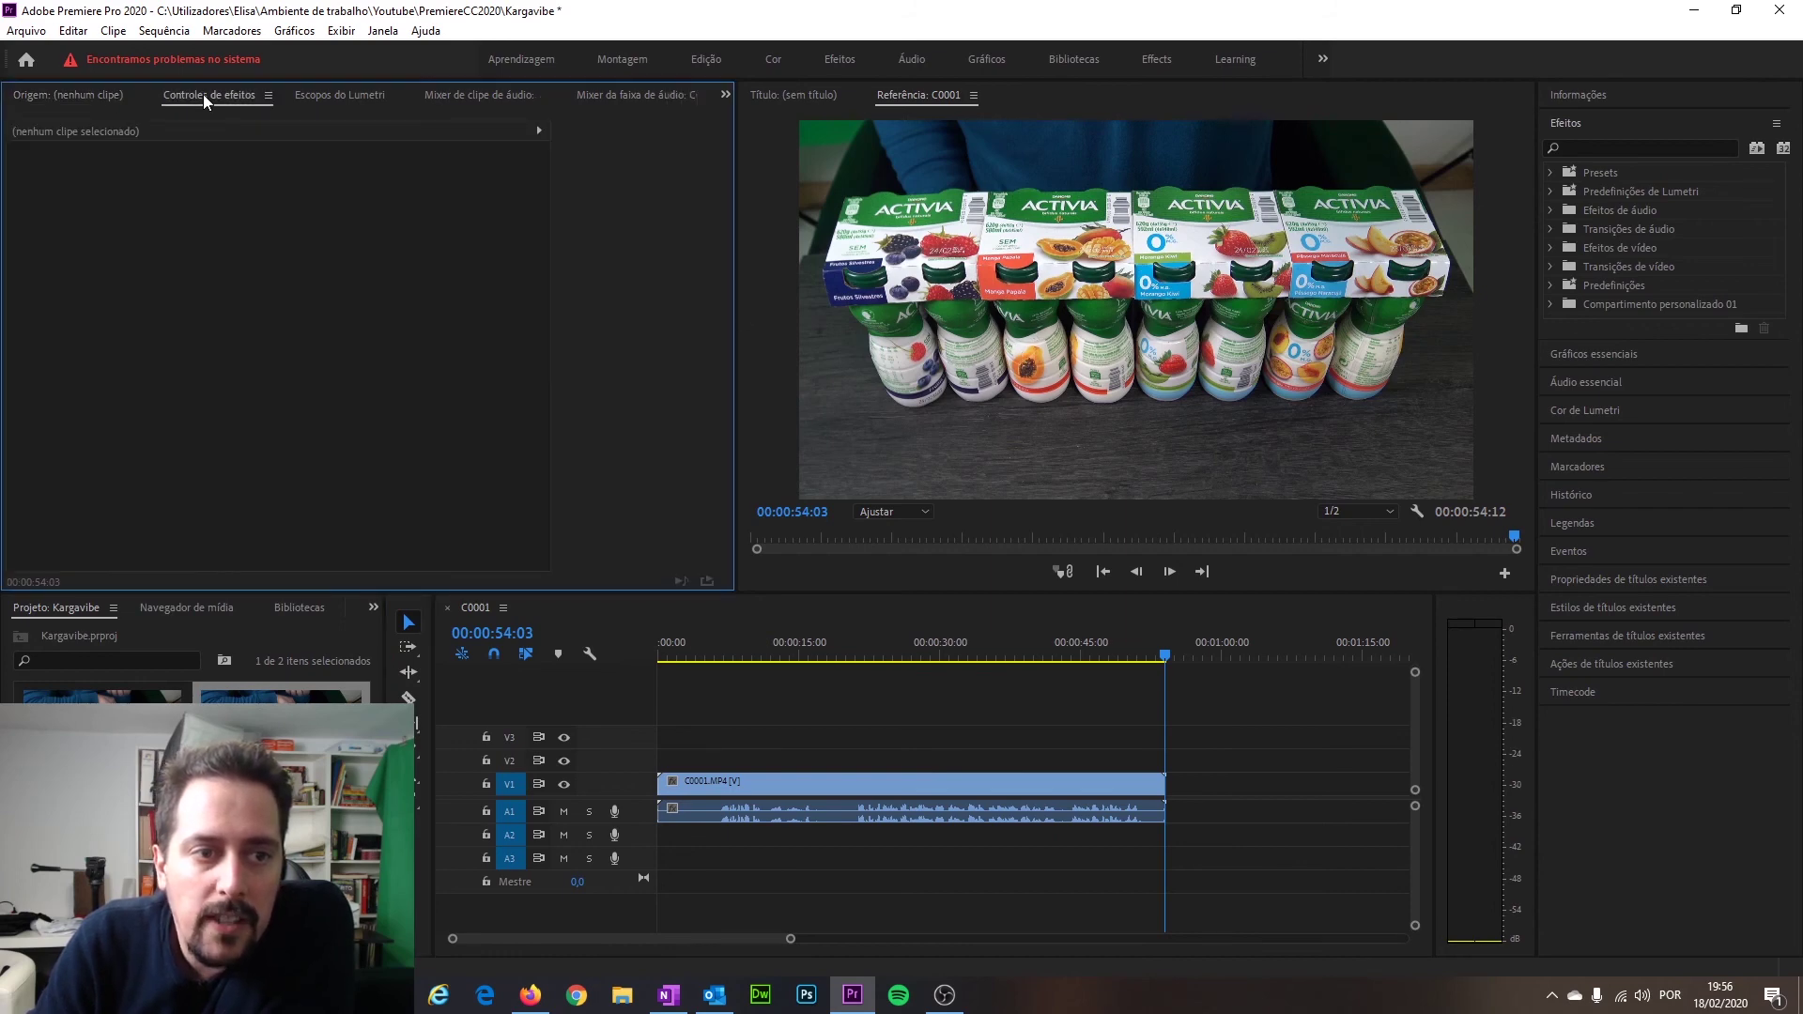
{"action": "left_click", "coordinate": [82, 93]}
{"action": "left_click", "coordinate": [223, 92]}
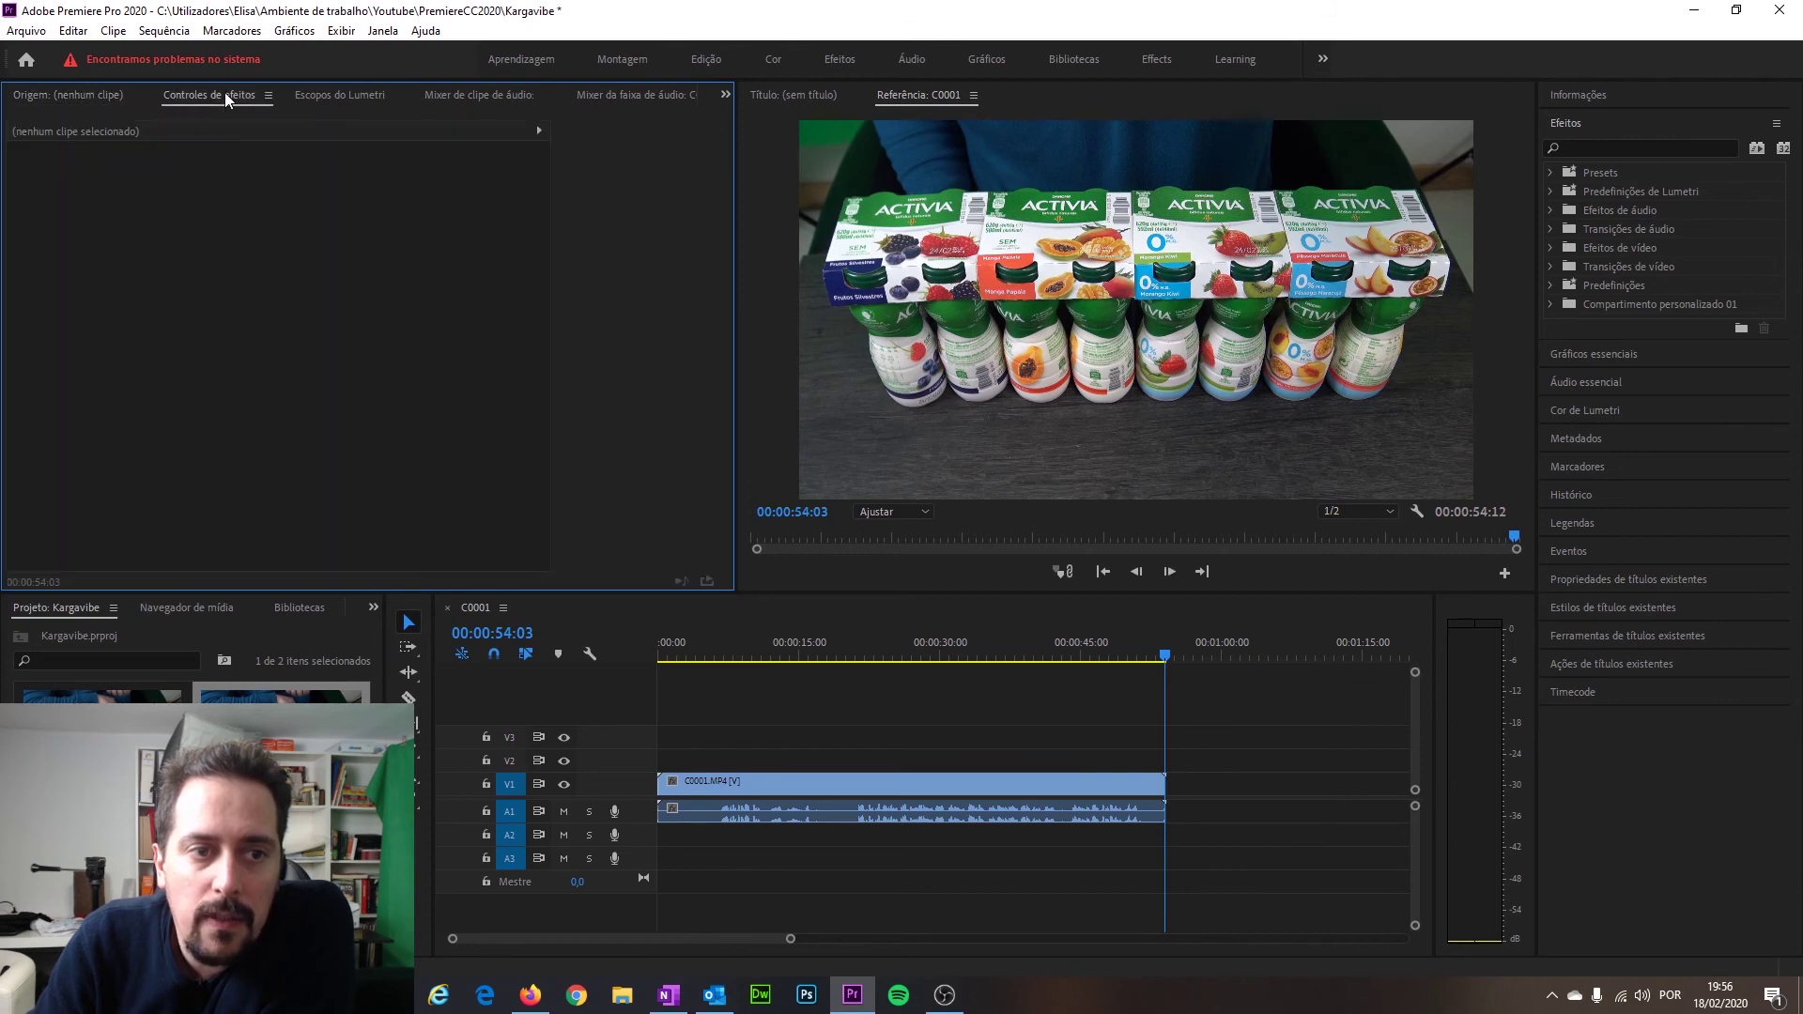
{"action": "left_click", "coordinate": [134, 93]}
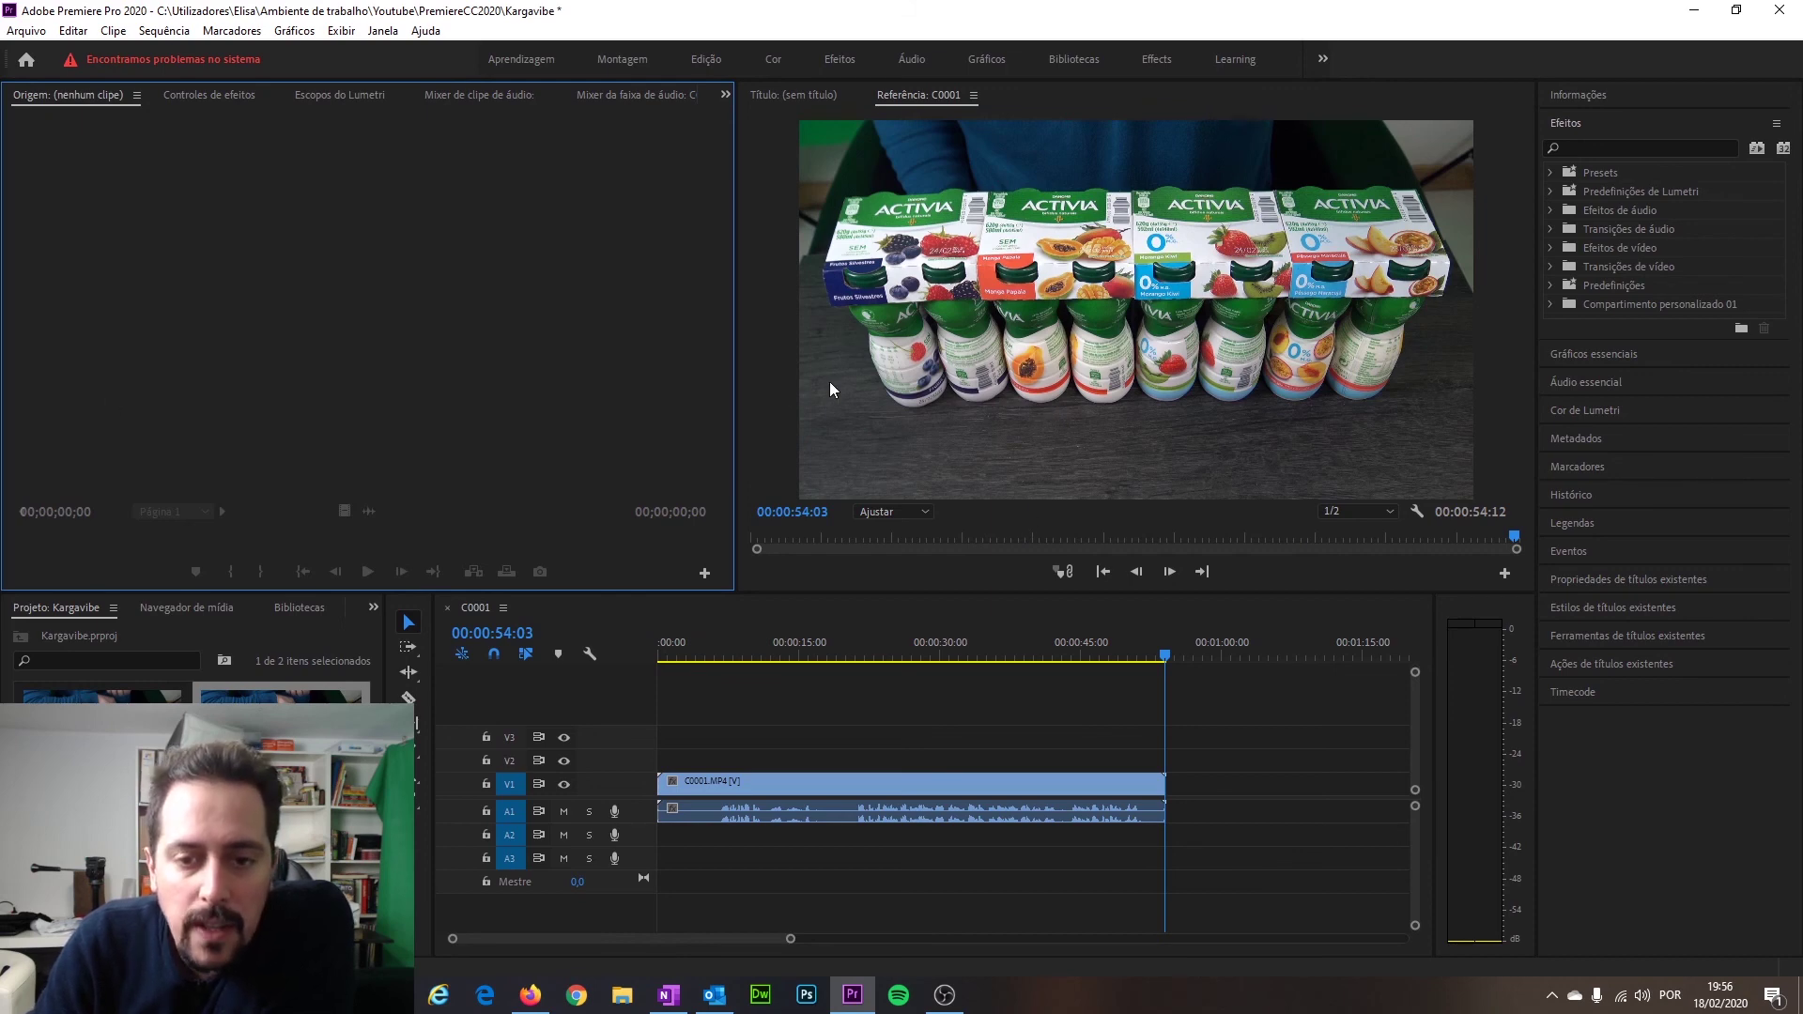
{"action": "left_click", "coordinate": [1163, 659]}
{"action": "left_click_drag", "start_coordinate": [1163, 660], "coordinate": [583, 650]}
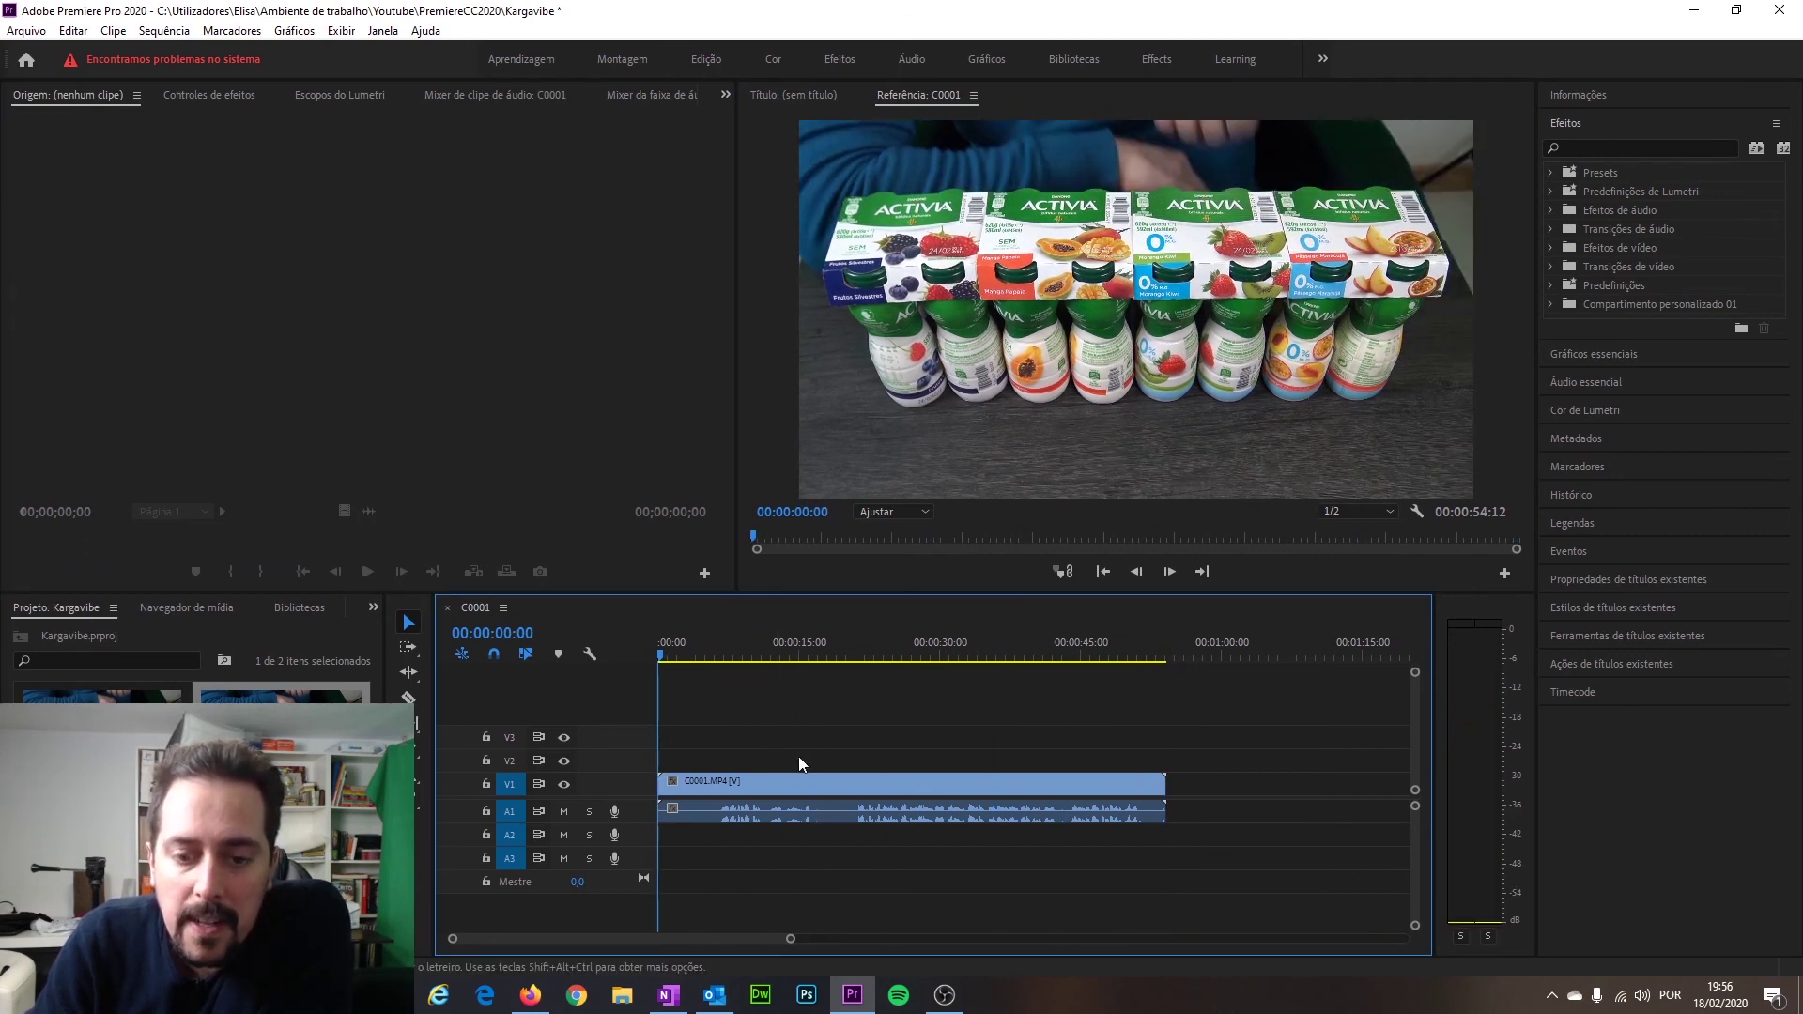
Clear the Project panel selection, then expand and re-collapse Informações, Áudio essencial and Gráficos essenciais so only titles show.
{"action": "left_click", "coordinate": [366, 752]}
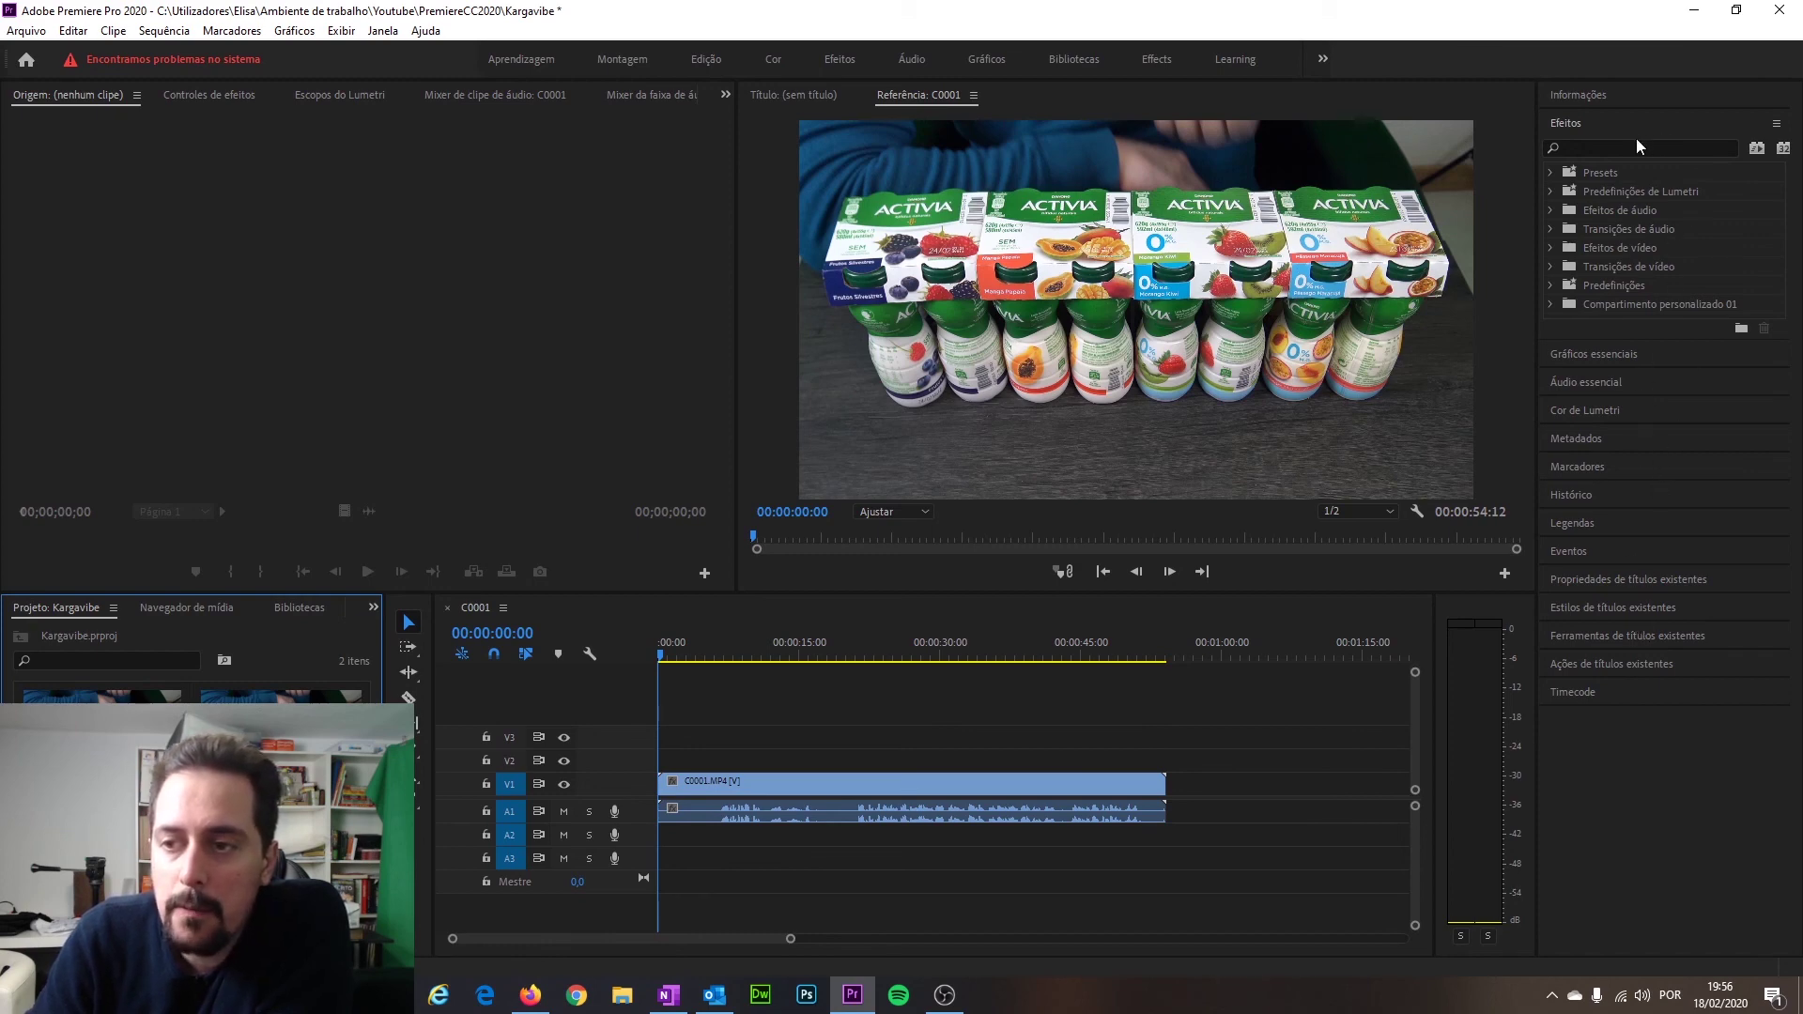
{"action": "left_click", "coordinate": [1592, 96]}
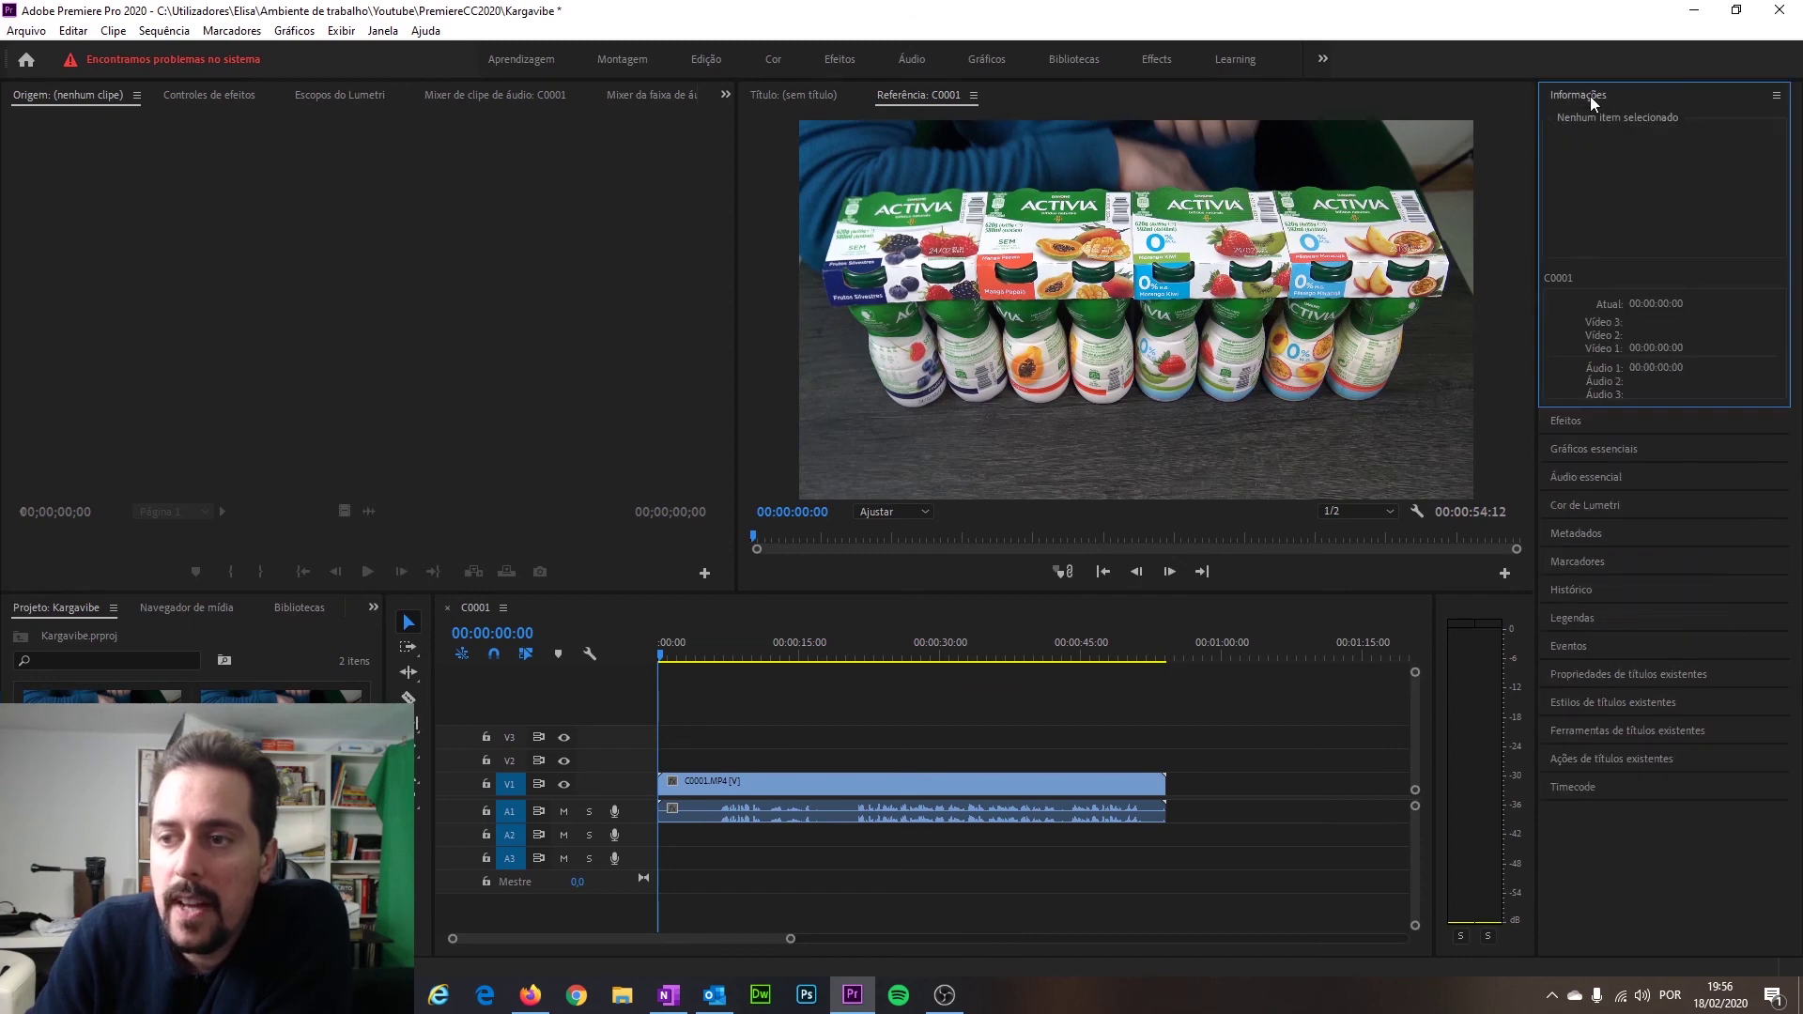
{"action": "left_click", "coordinate": [1608, 471]}
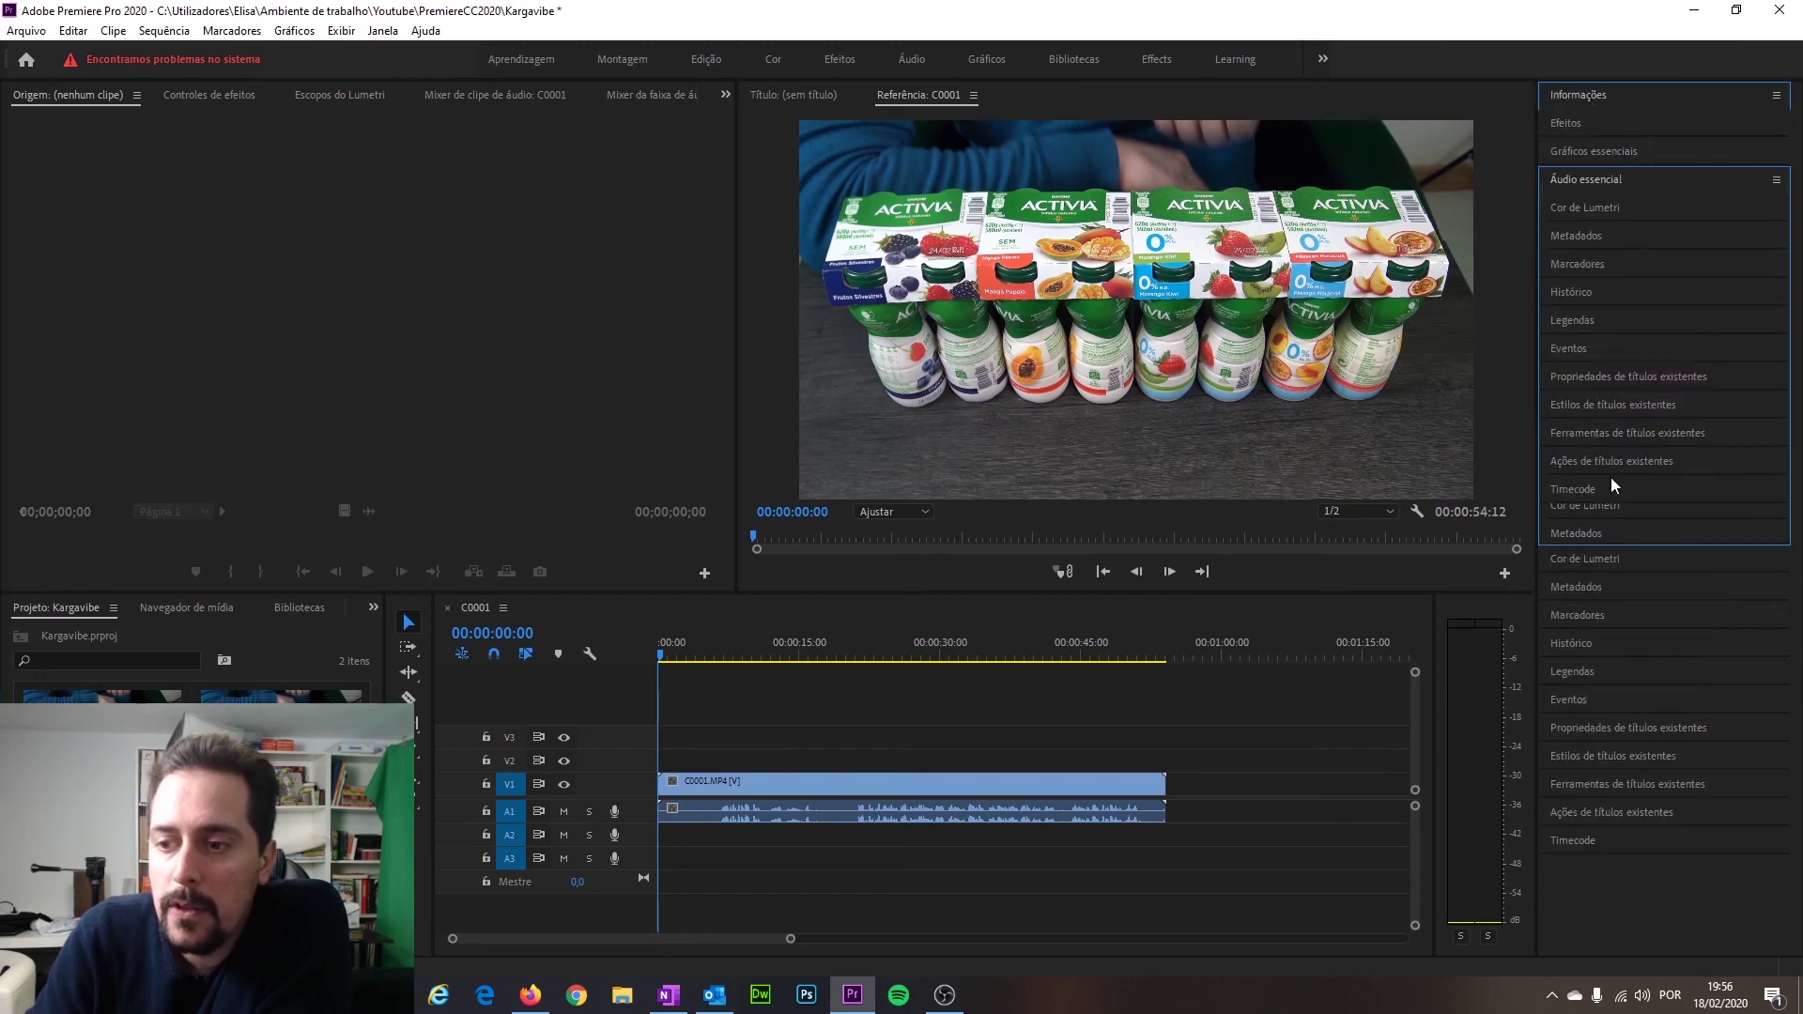
{"action": "left_click", "coordinate": [1629, 154]}
{"action": "left_click", "coordinate": [1614, 154]}
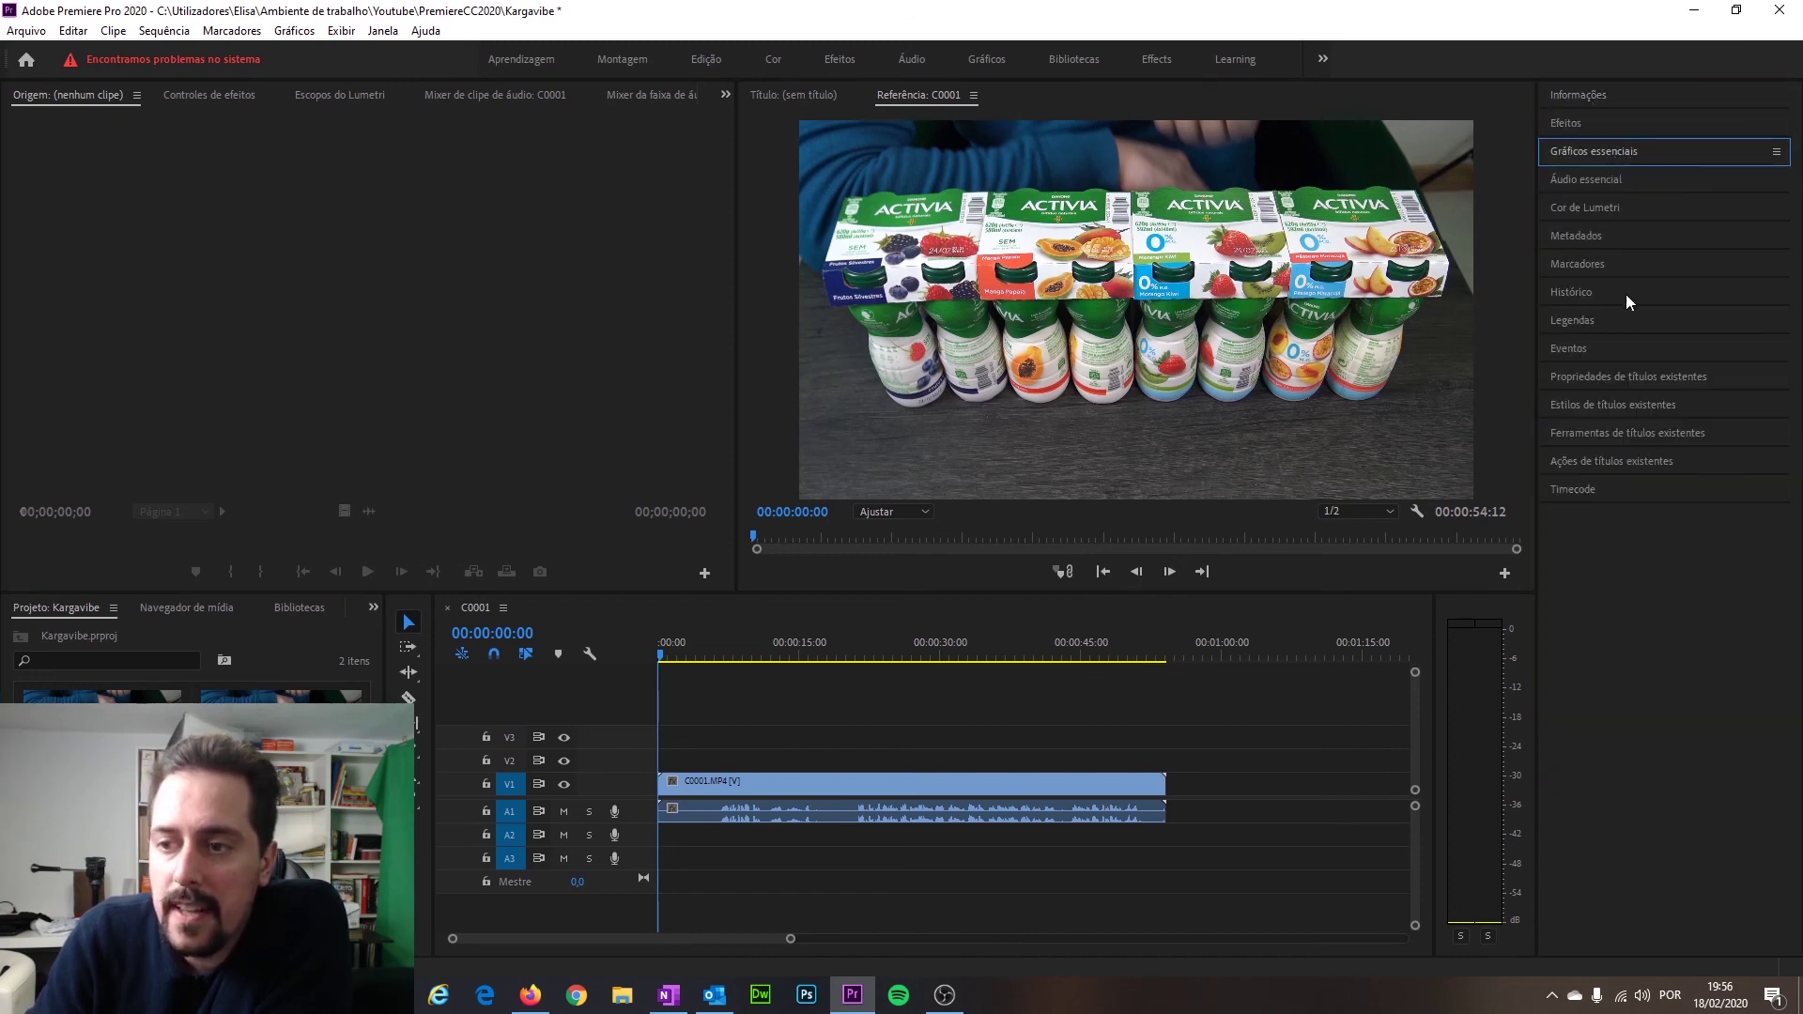